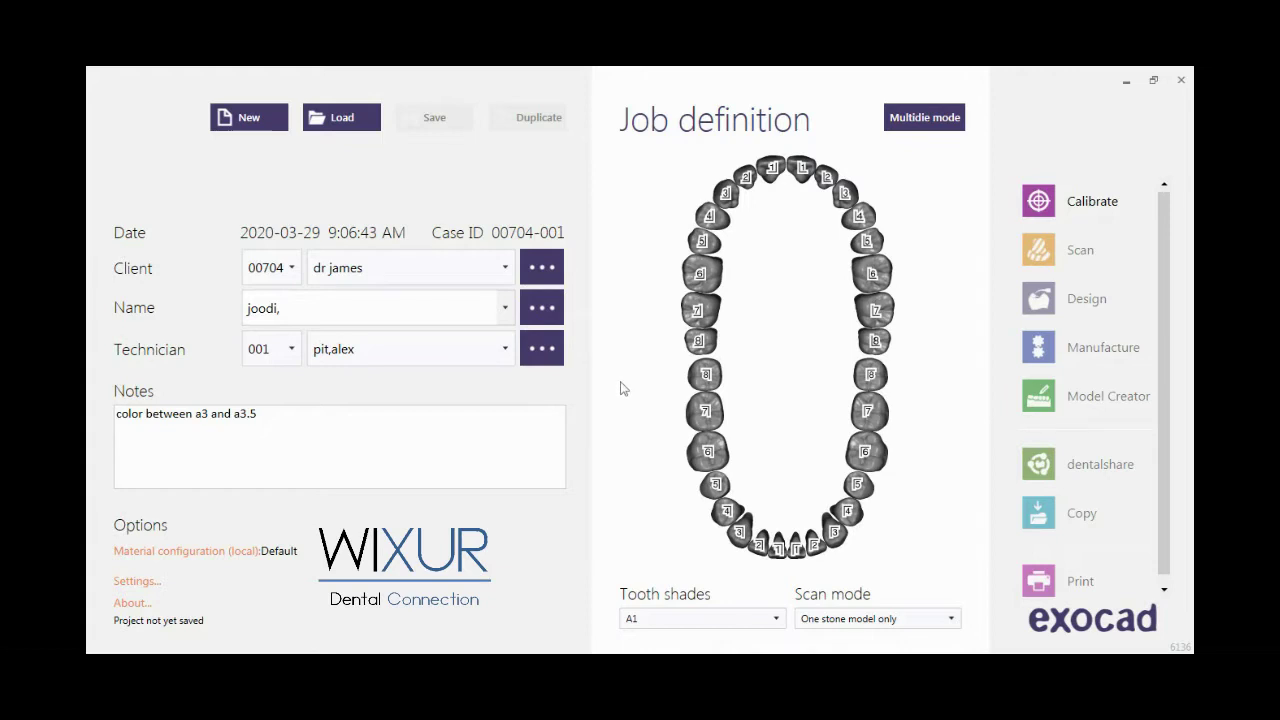
Step: Define tooth \6 in the upper arch as a zirconia anatomic crown and confirm the restoration settings
click(872, 280)
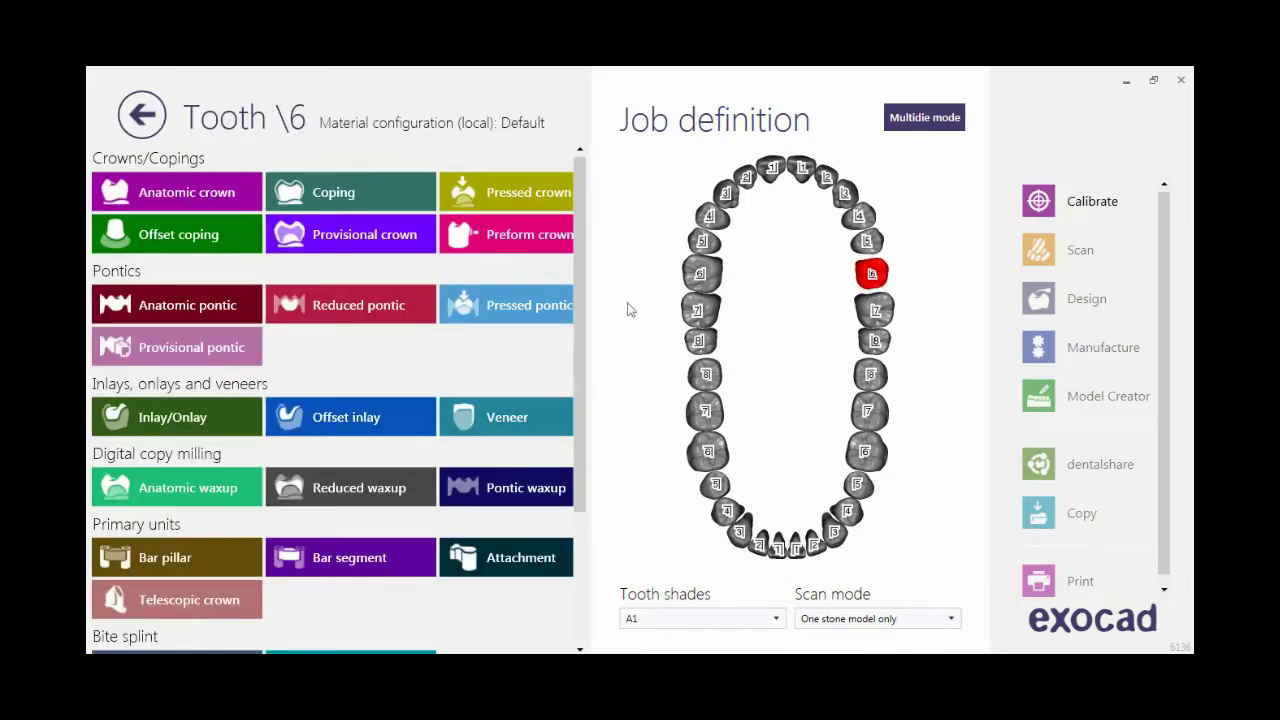
click(241, 206)
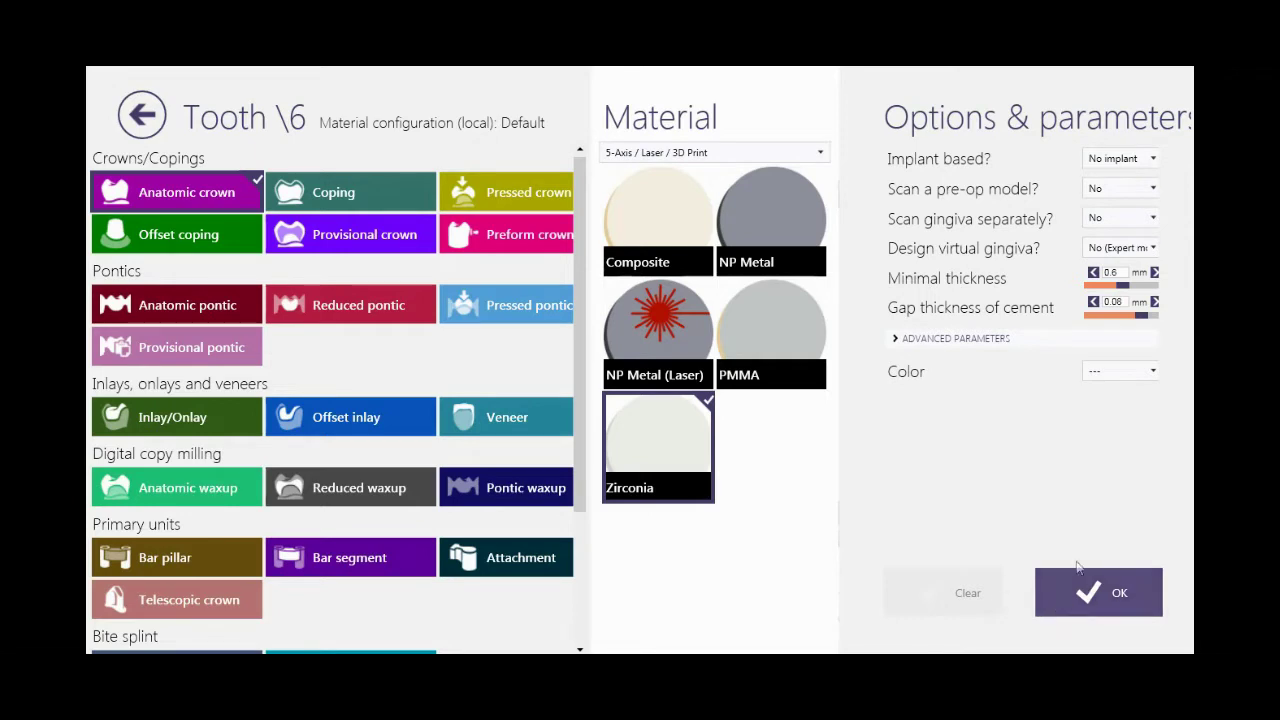
click(1085, 590)
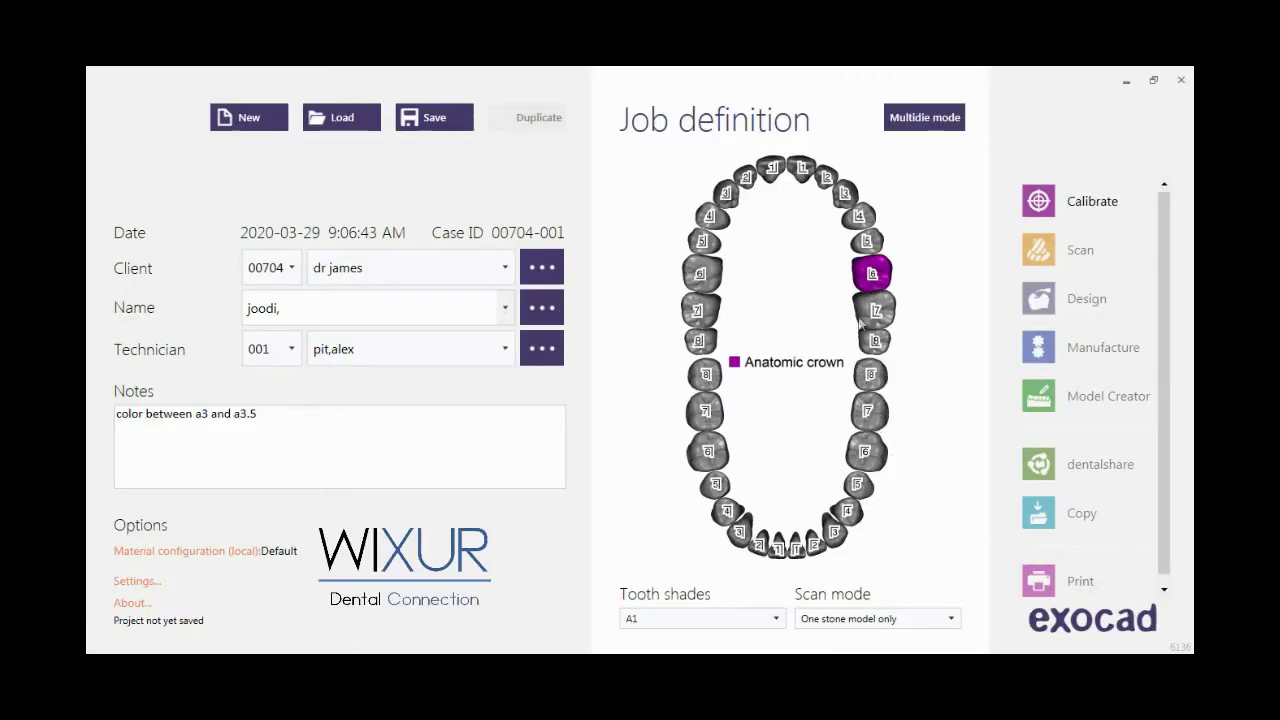
Step: Mark the upper teeth \5, \4, \7 and \8 around the crown as healthy adjacent teeth
click(866, 241)
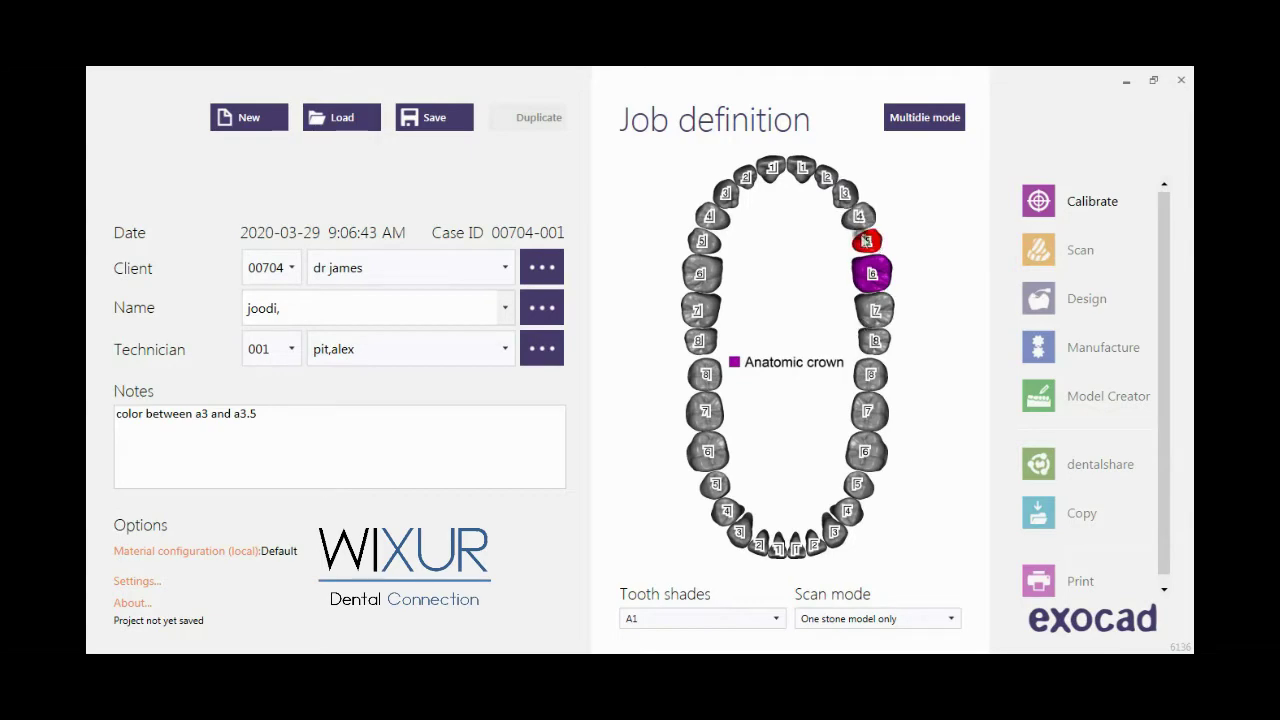
scroll(350, 480, down, 4)
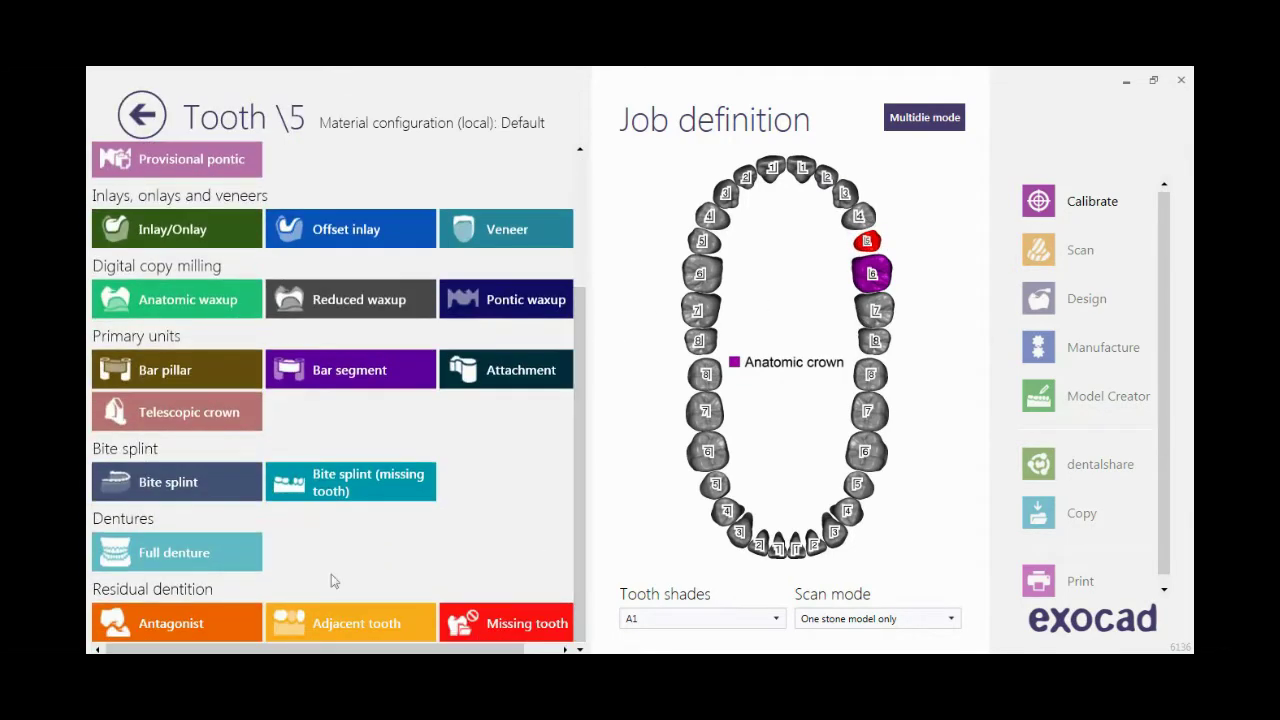
click(340, 623)
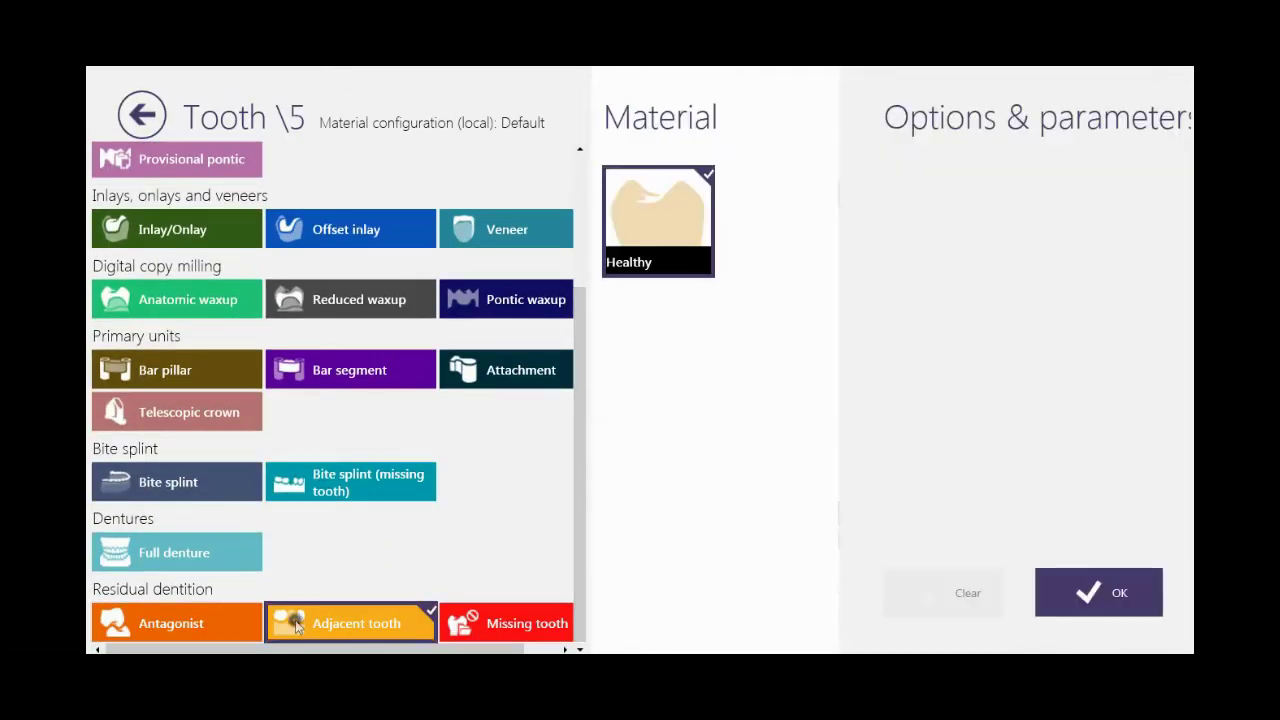
click(1140, 598)
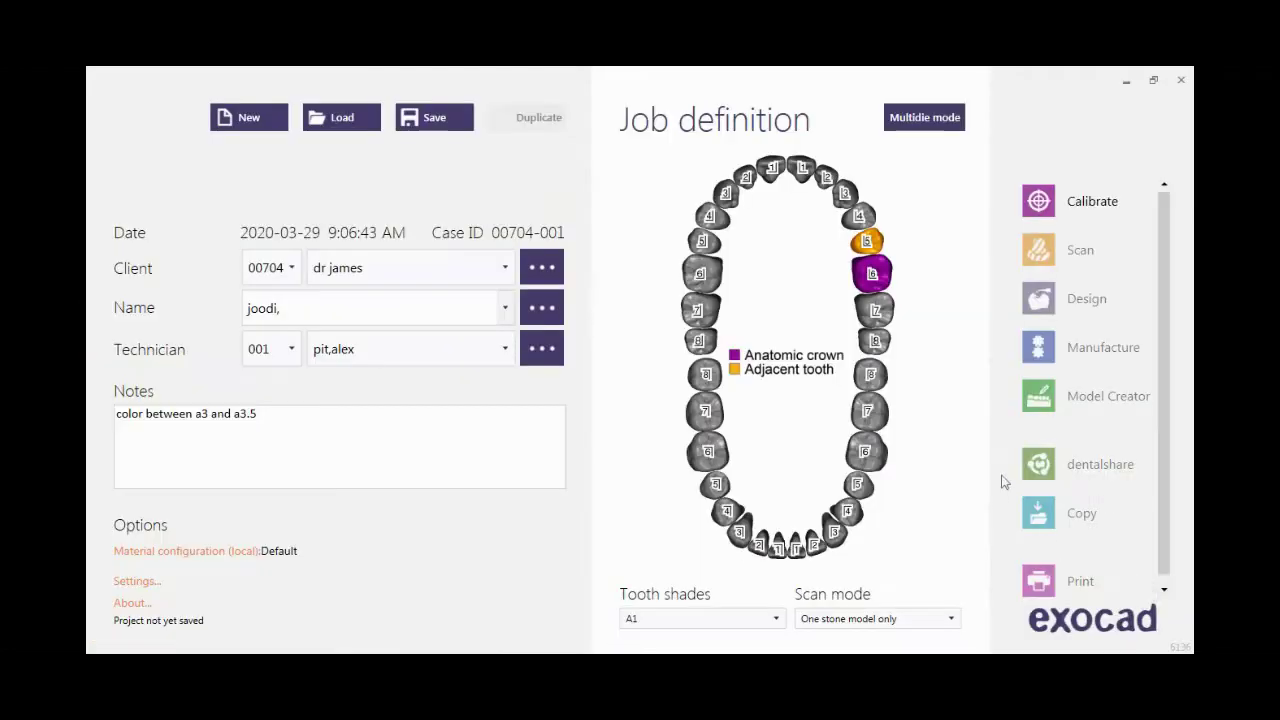
ctrl+click(853, 221)
ctrl+click(873, 314)
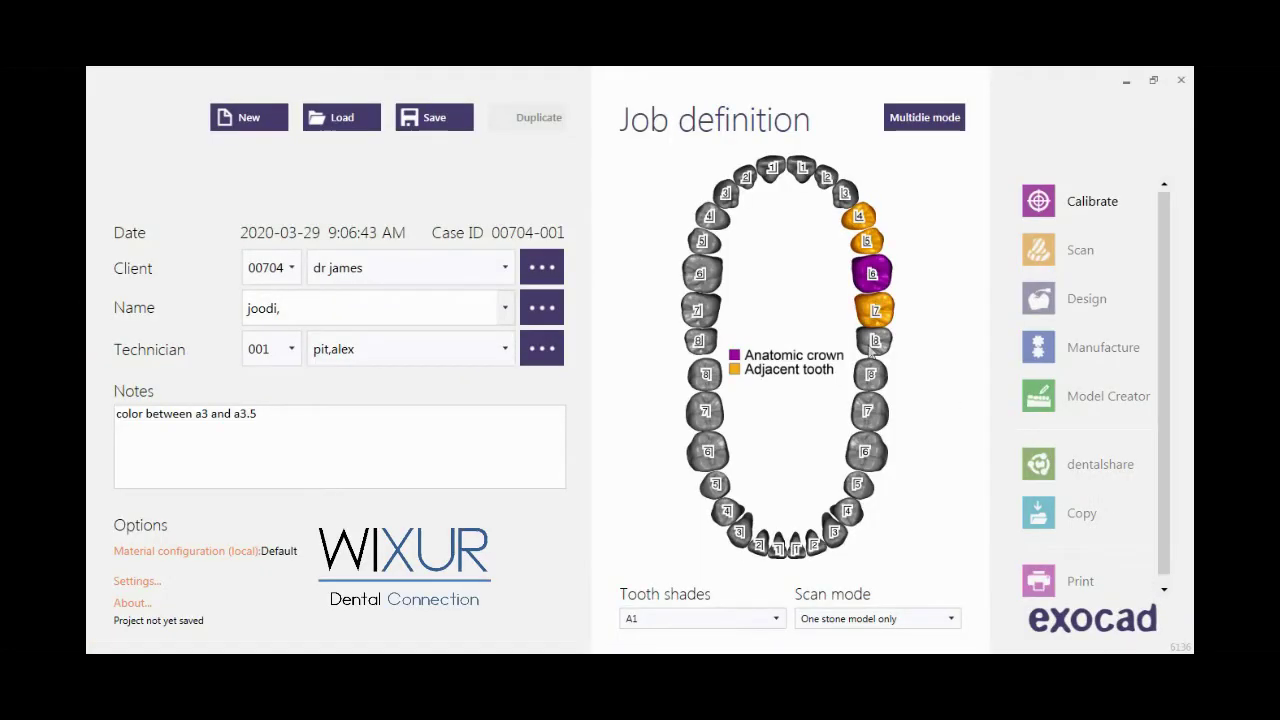
click(872, 343)
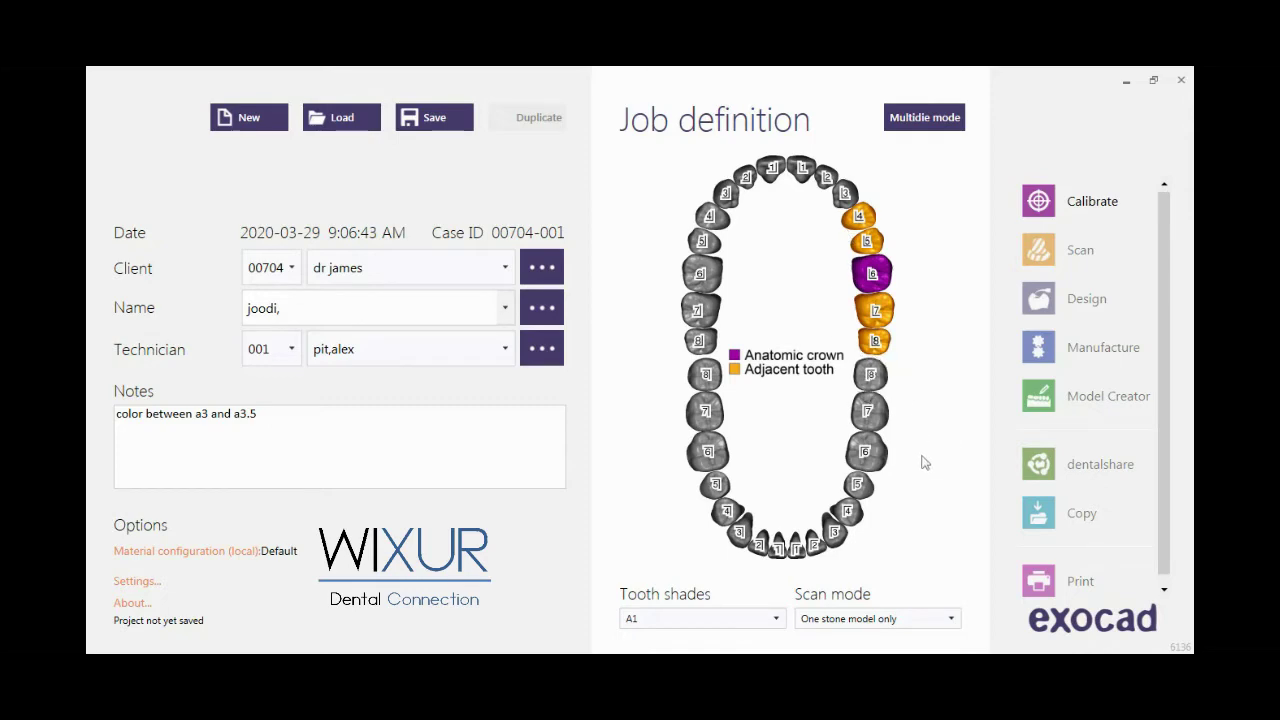
Step: Mark the opposing lower teeth /7, /6, /5 and /4 as antagonists
click(867, 411)
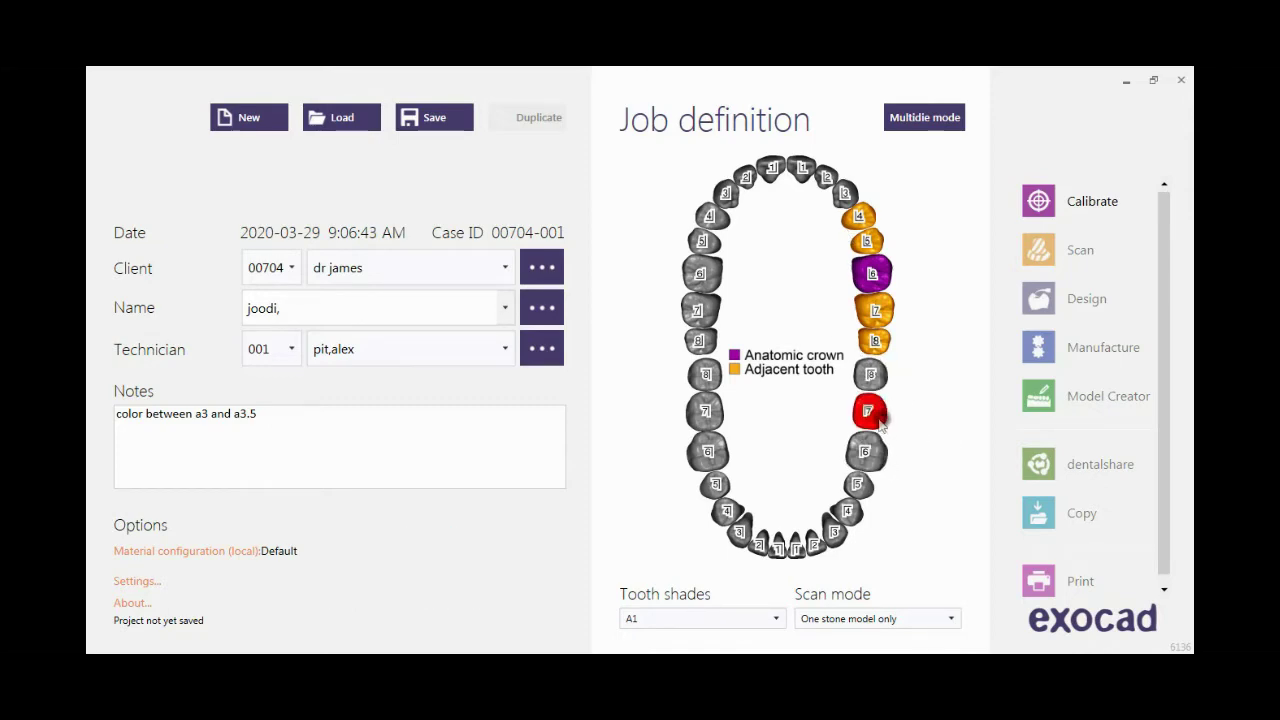
scroll(580, 500, down, 4)
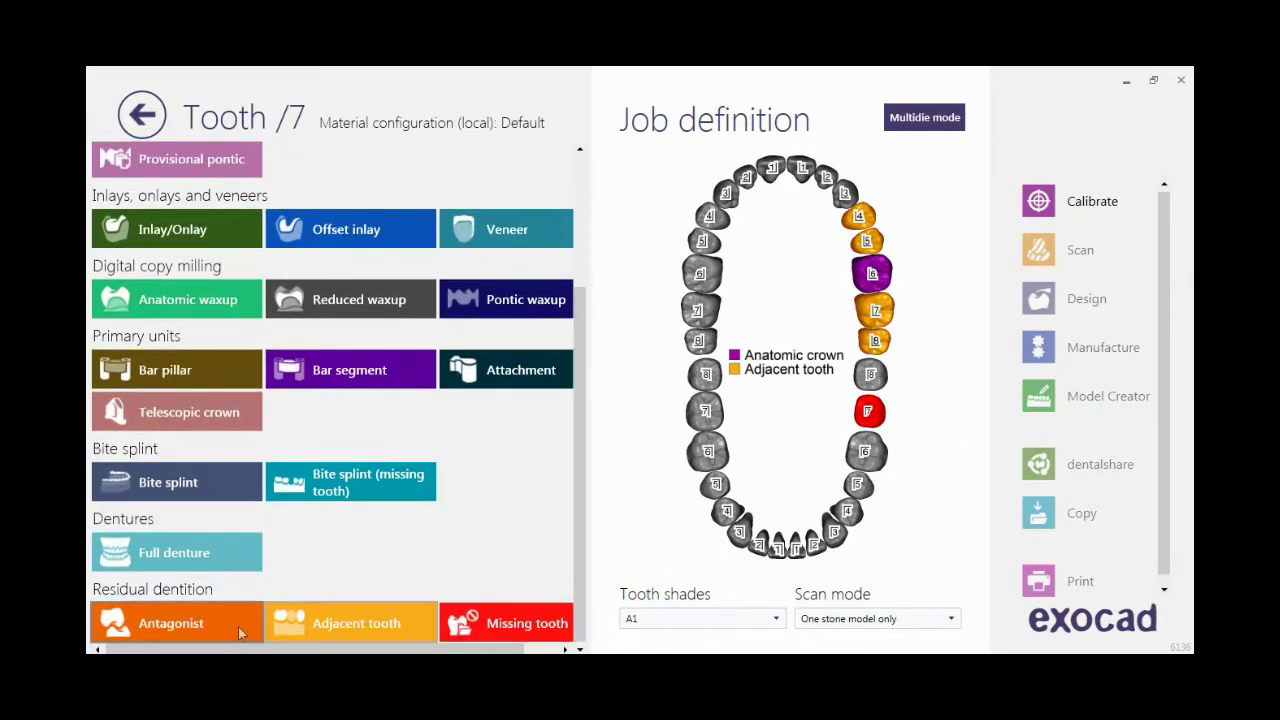
click(171, 623)
click(1070, 593)
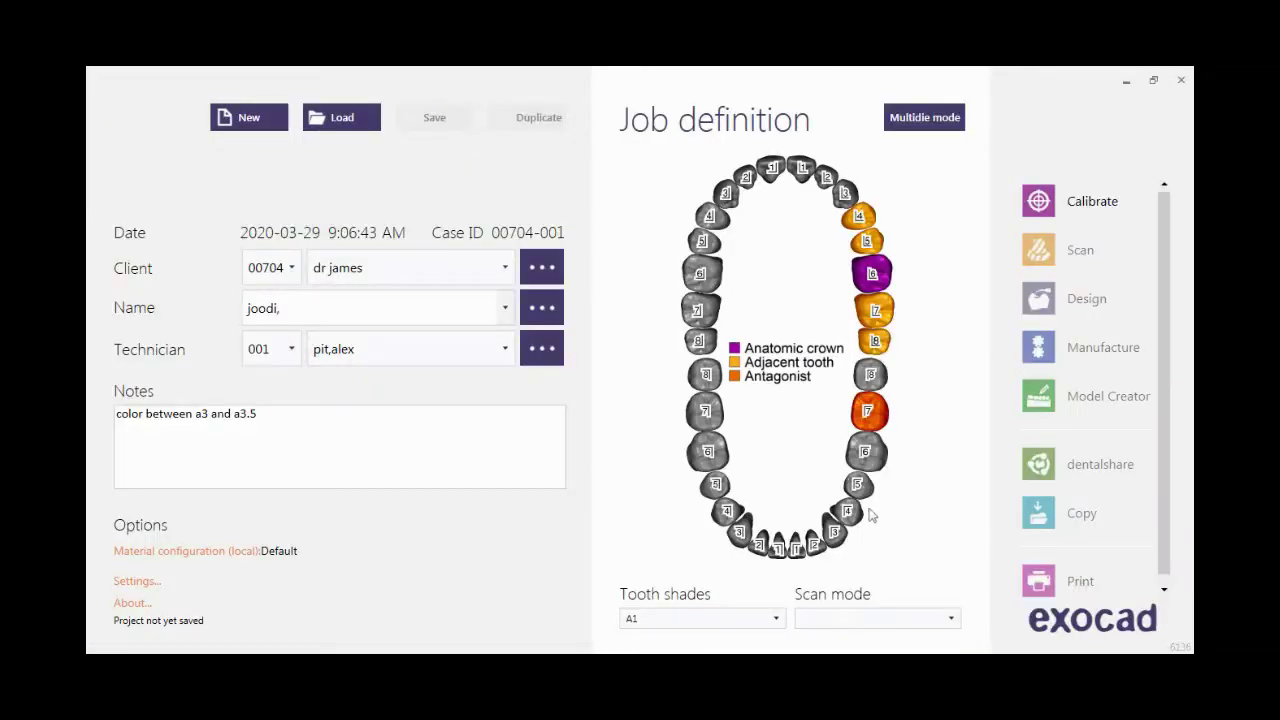
drag(842, 530, 866, 452)
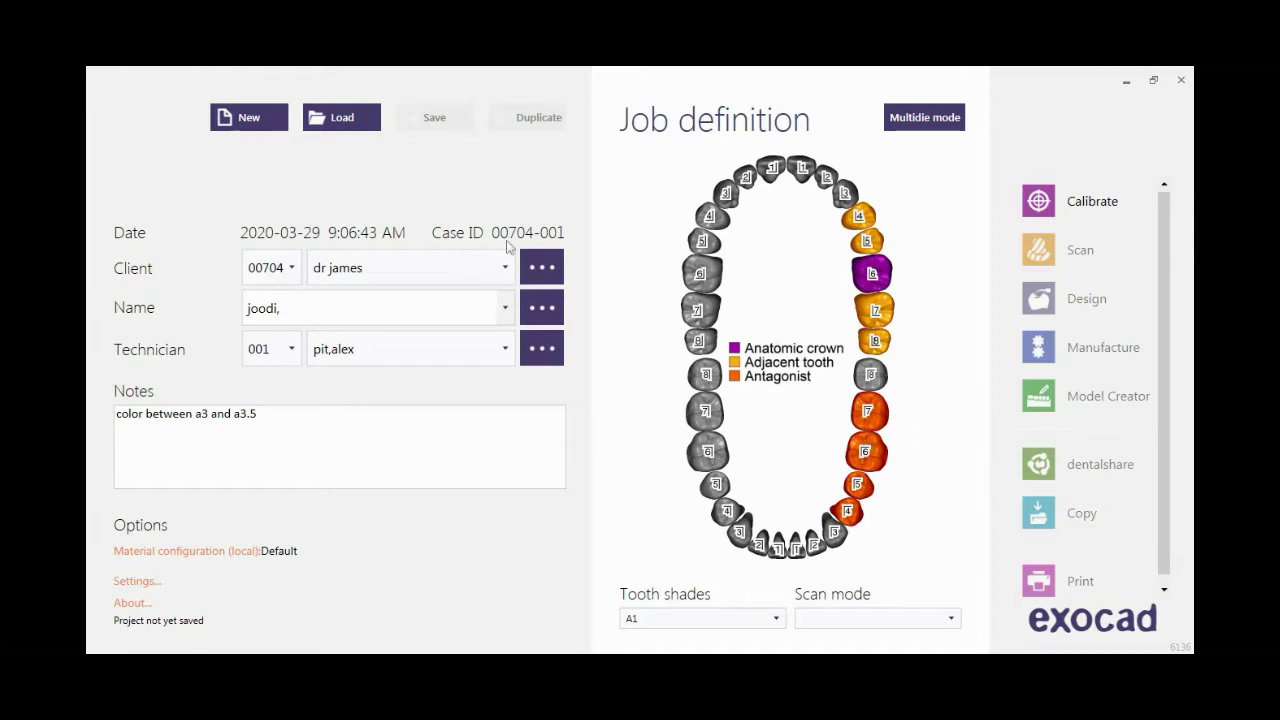
Step: Set the scan mode to "Two stone models, in occlusion" and save the project
click(935, 619)
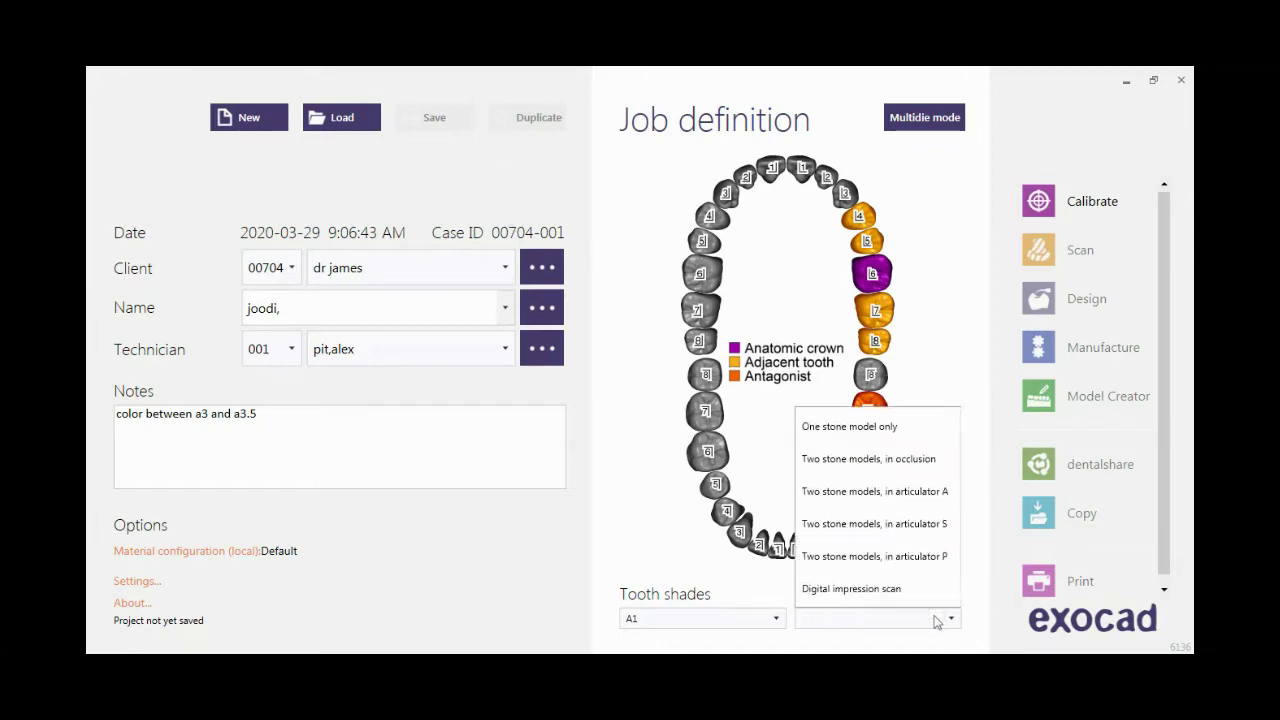
click(902, 466)
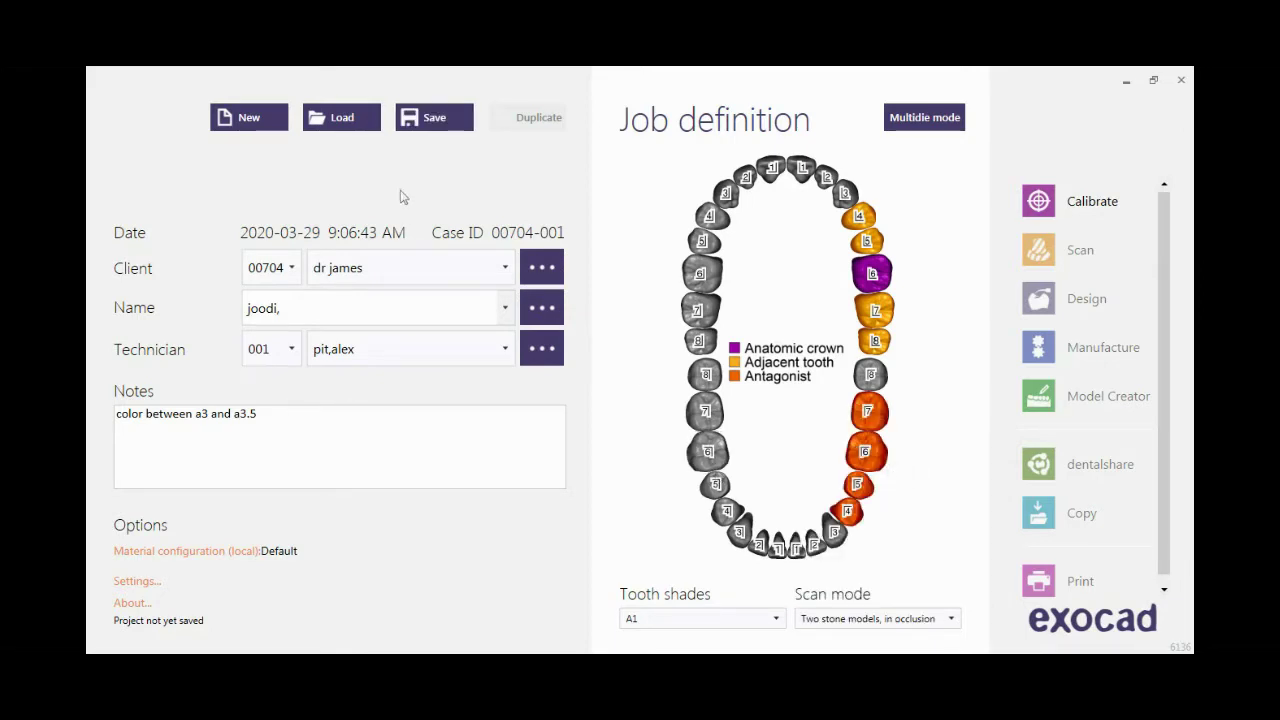
click(440, 125)
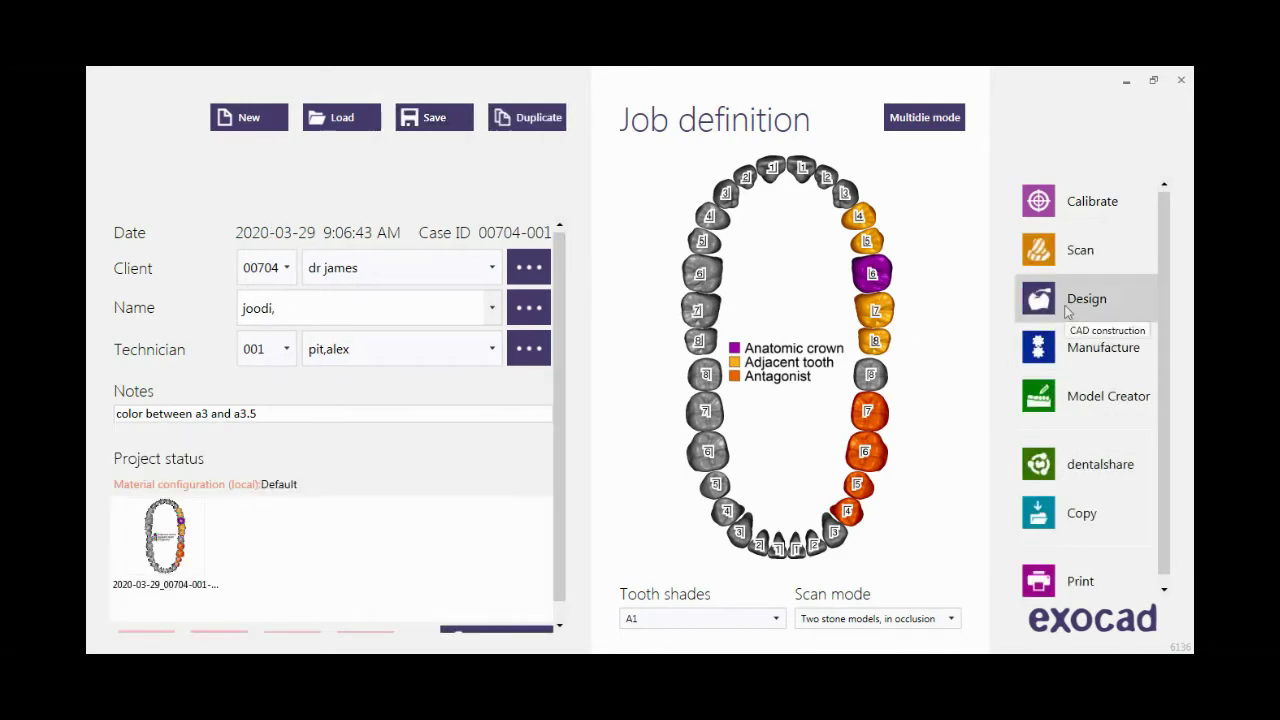
Step: Open the case for CAD design and detect the margin line of tooth \6 from a point on its buccal side
click(1068, 300)
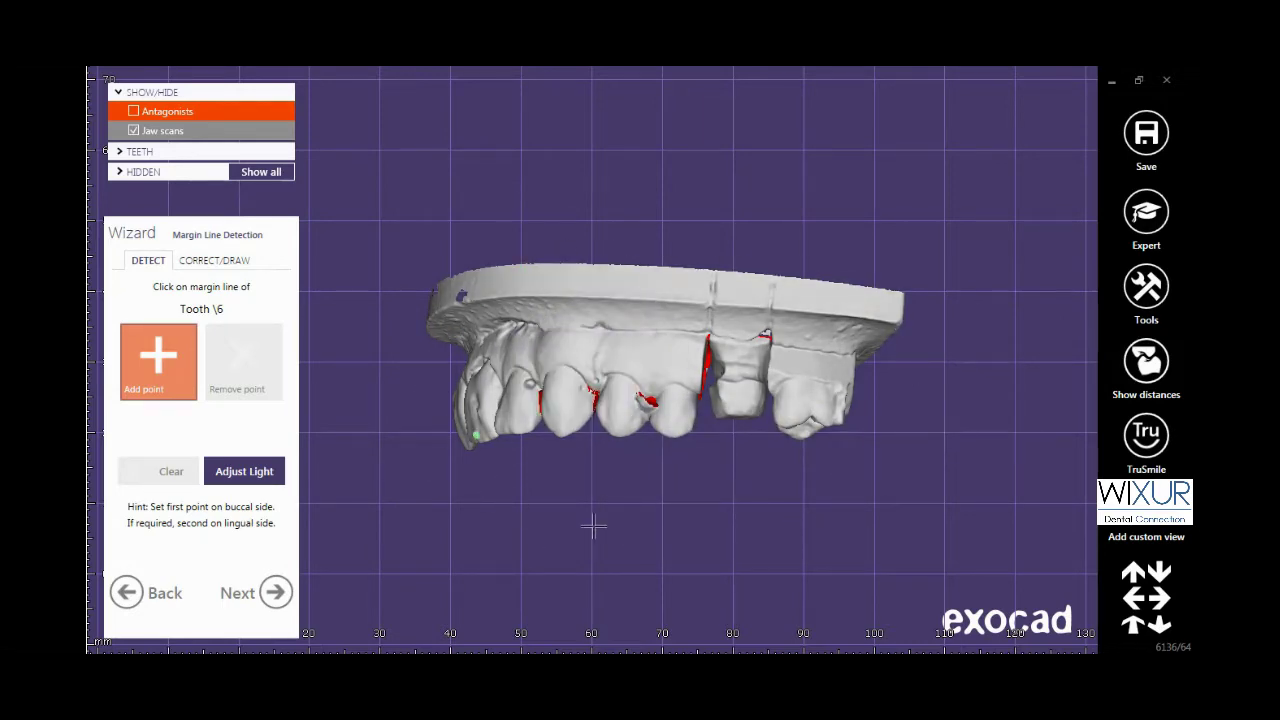
right_drag(681, 547, 692, 545)
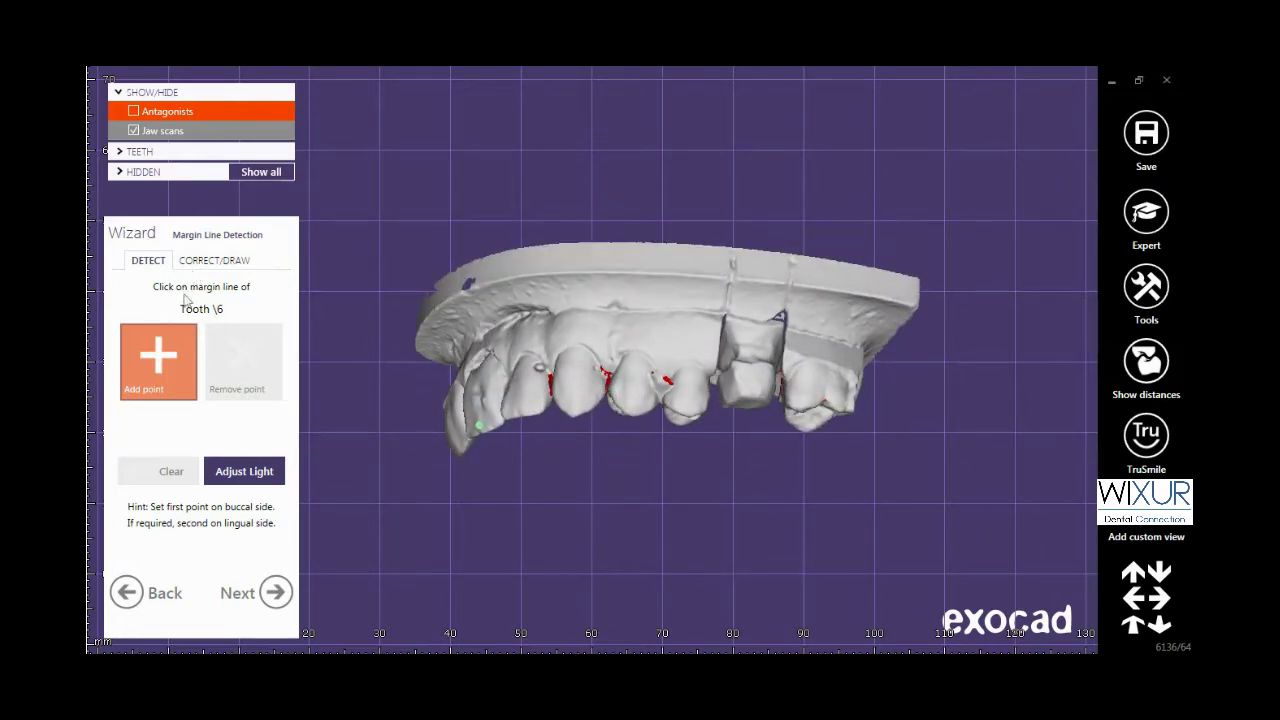
right_drag(784, 452, 786, 450)
scroll(758, 366, up, 4)
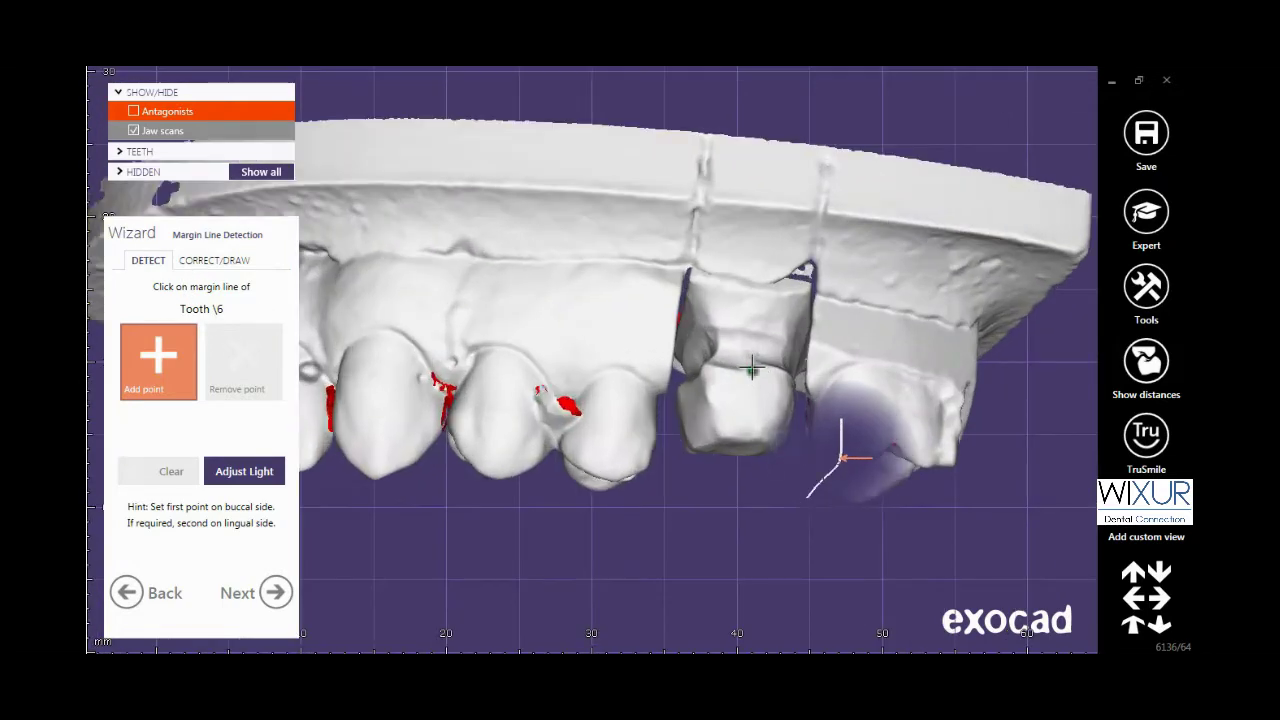
click(751, 370)
right_drag(777, 520, 790, 508)
Step: Examine the detected margin line around the tooth \6 preparation in the margin correction mode
click(214, 260)
mouse_move(643, 449)
right_down()
mouse_move(686, 486)
mouse_move(684, 440)
right_up()
scroll(684, 440, up, 10)
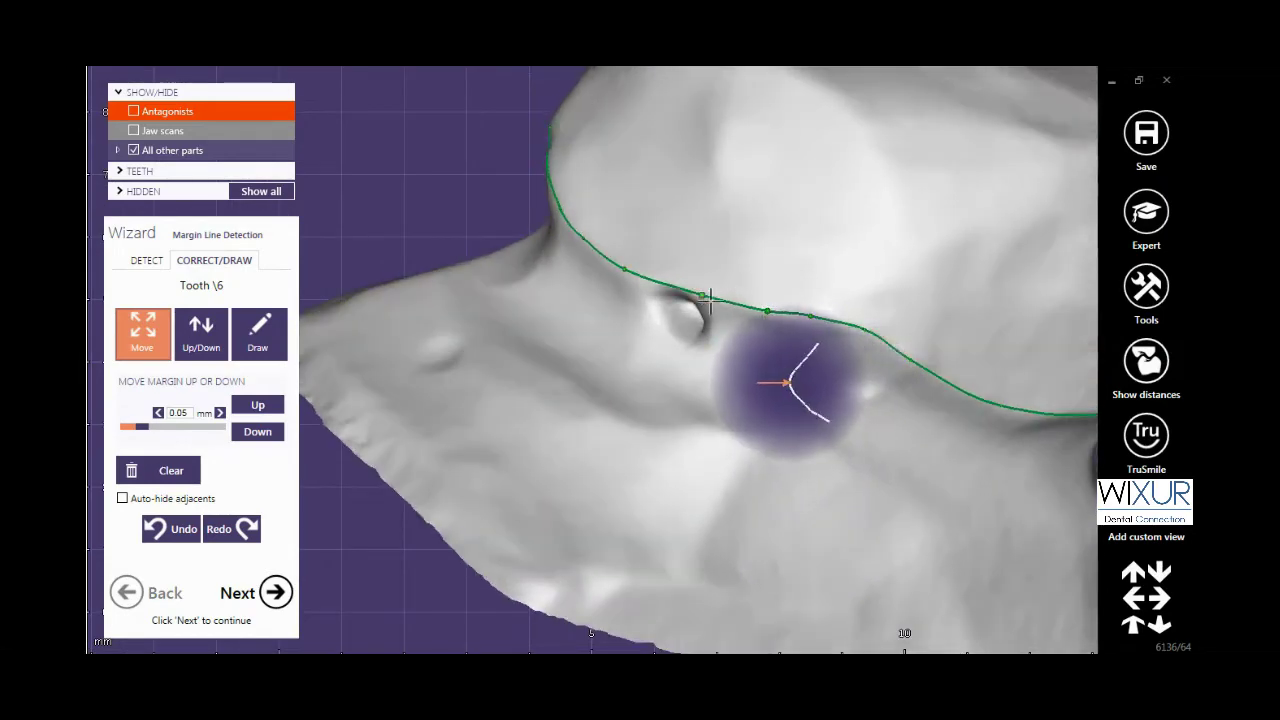
scroll(806, 446, down, 3)
mouse_move(806, 446)
right_down()
mouse_move(795, 450)
mouse_move(817, 443)
right_up()
scroll(800, 420, up, 3)
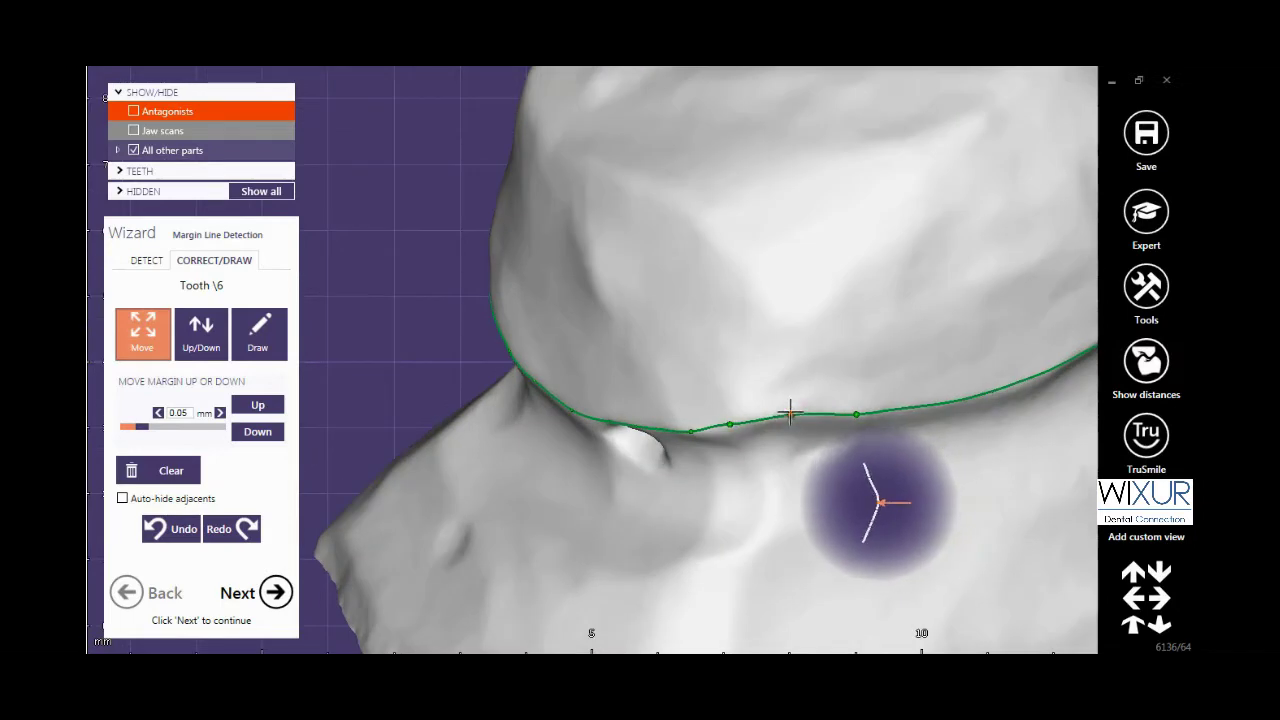
scroll(792, 415, down, 4)
middle_drag(891, 503, 782, 494)
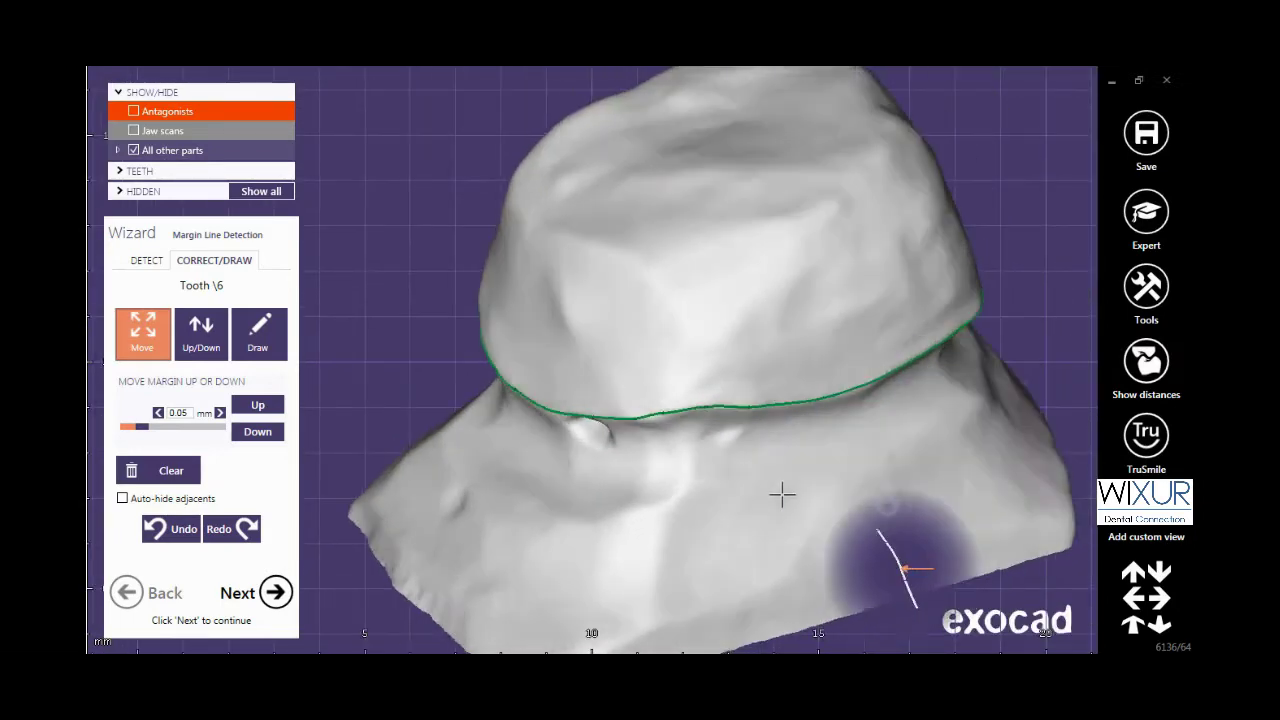
right_drag(782, 494, 904, 426)
scroll(800, 360, down, 5)
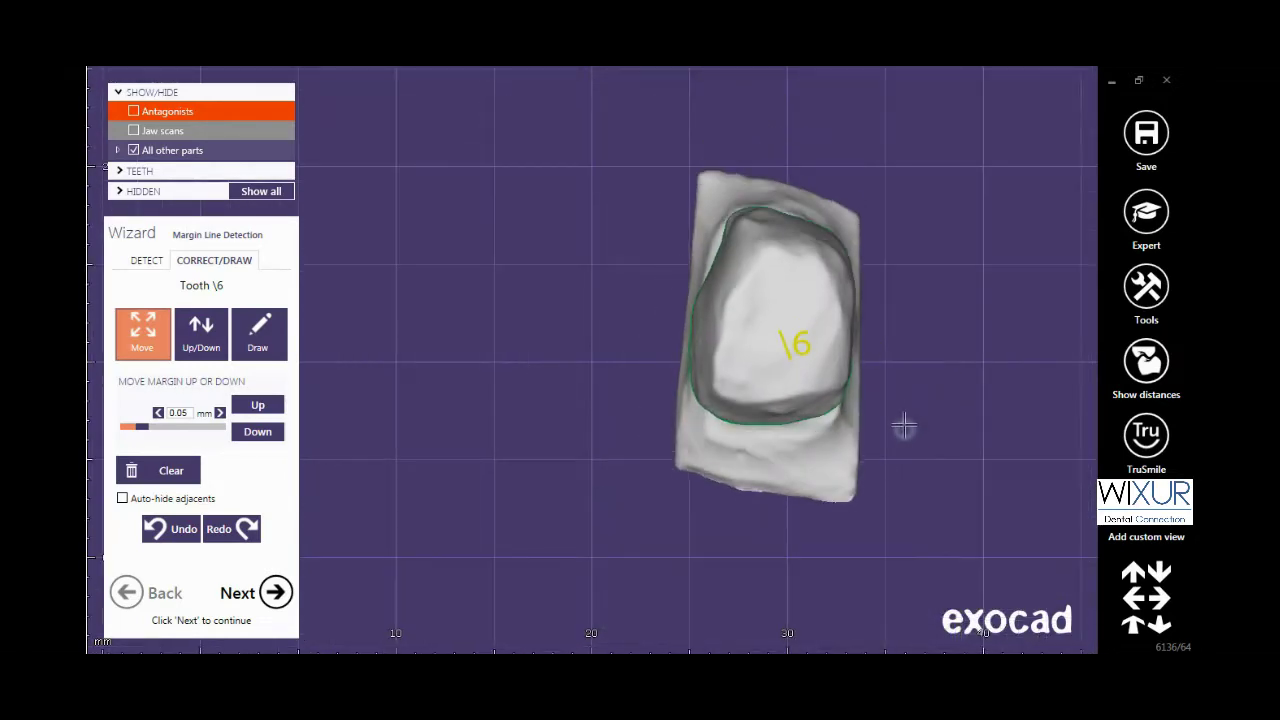
Step: Accept the margin line, and set and confirm an occlusal view as the insertion axis for tooth \6
click(276, 592)
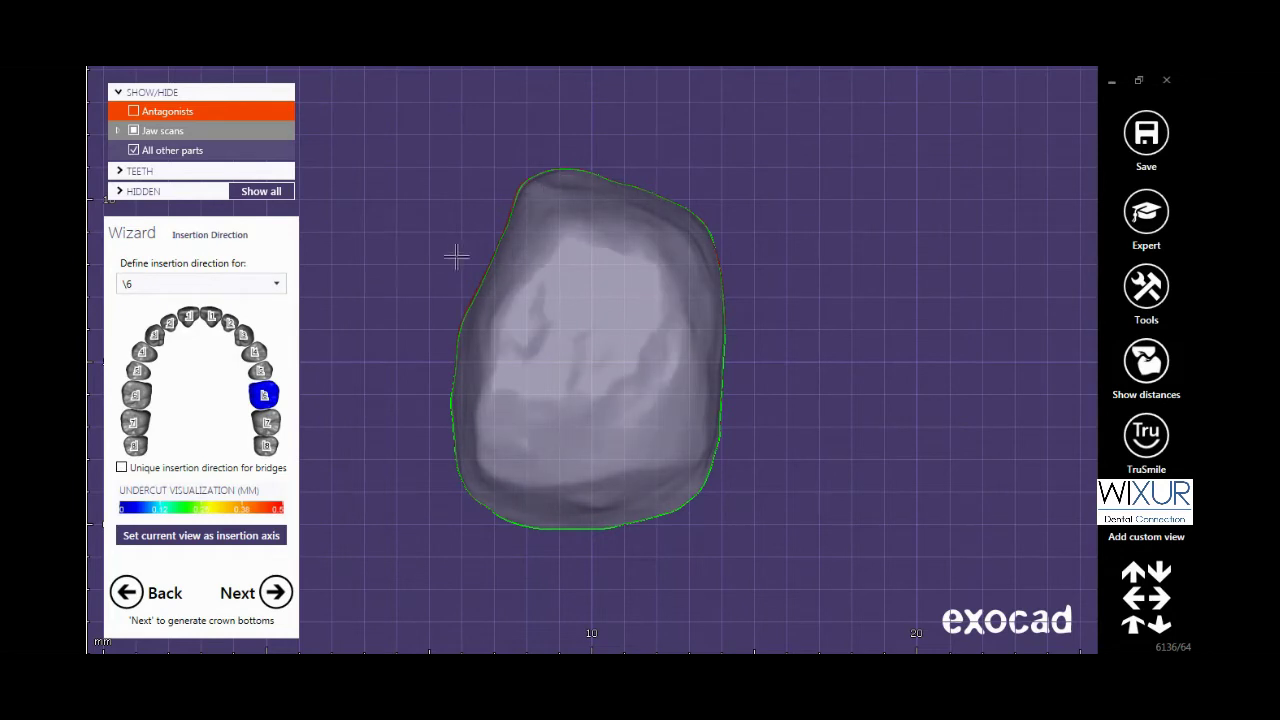
middle_drag(751, 576, 806, 574)
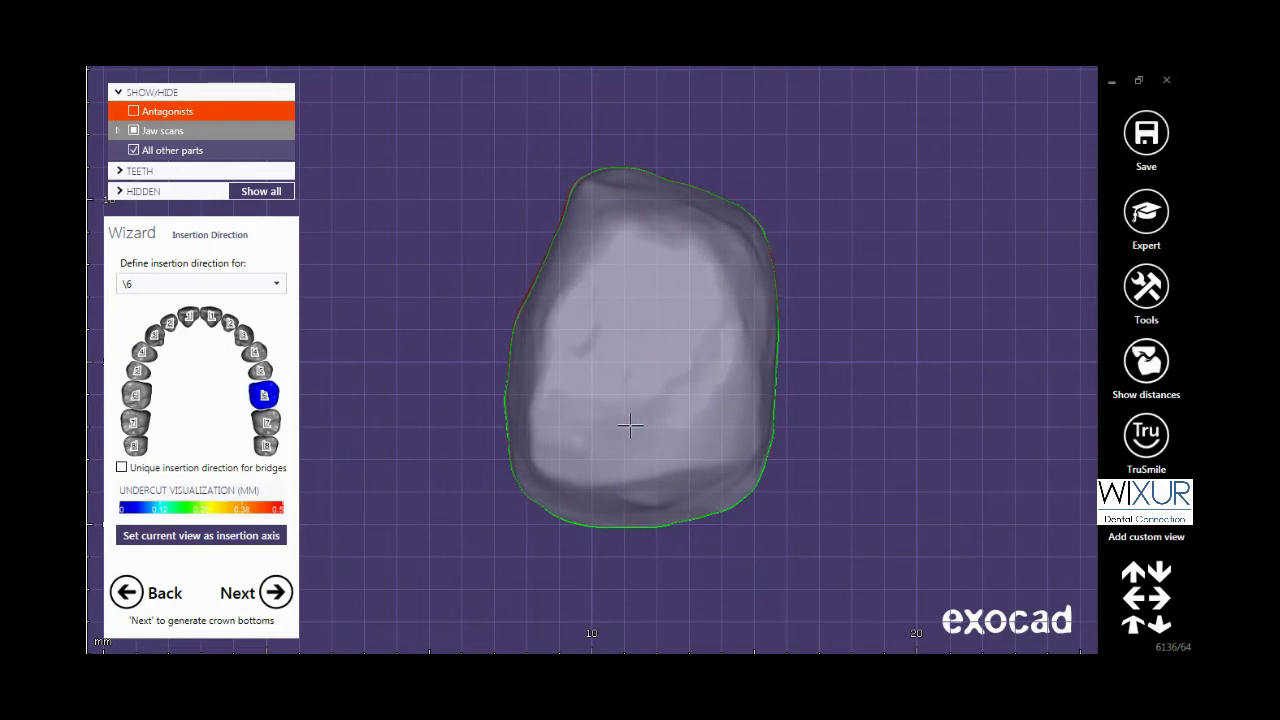
right_drag(630, 426, 630, 425)
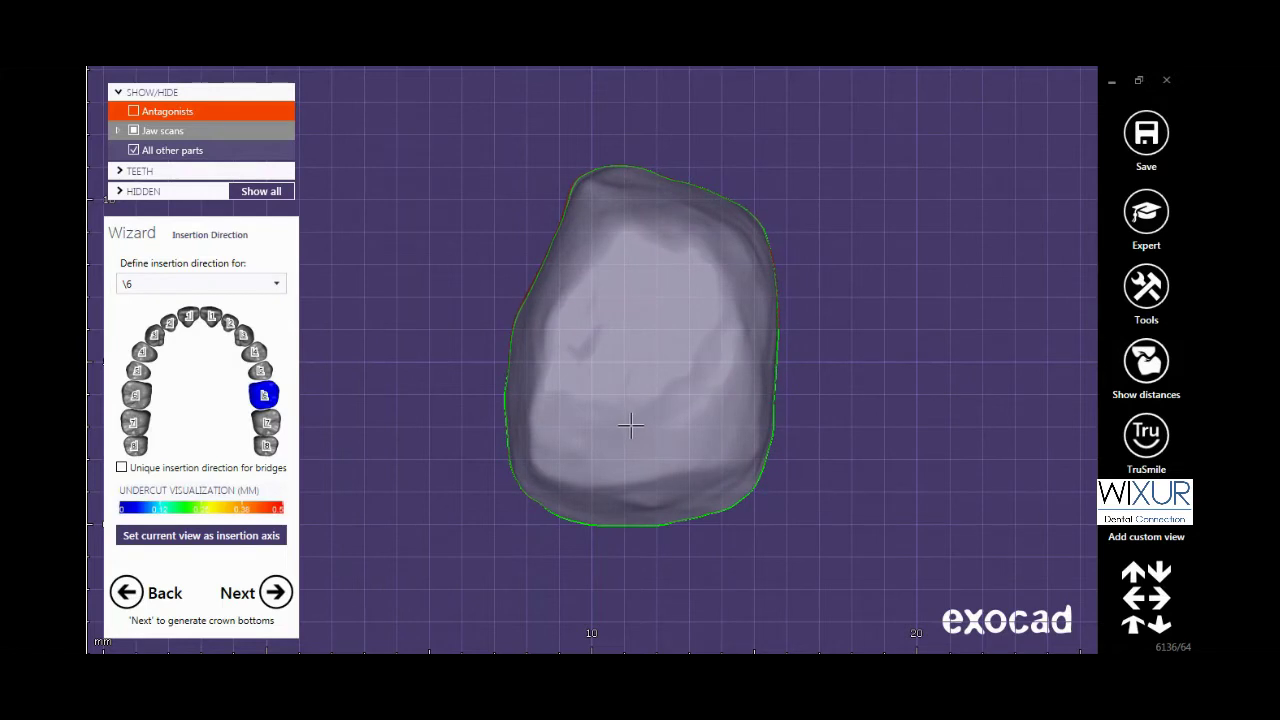
click(264, 538)
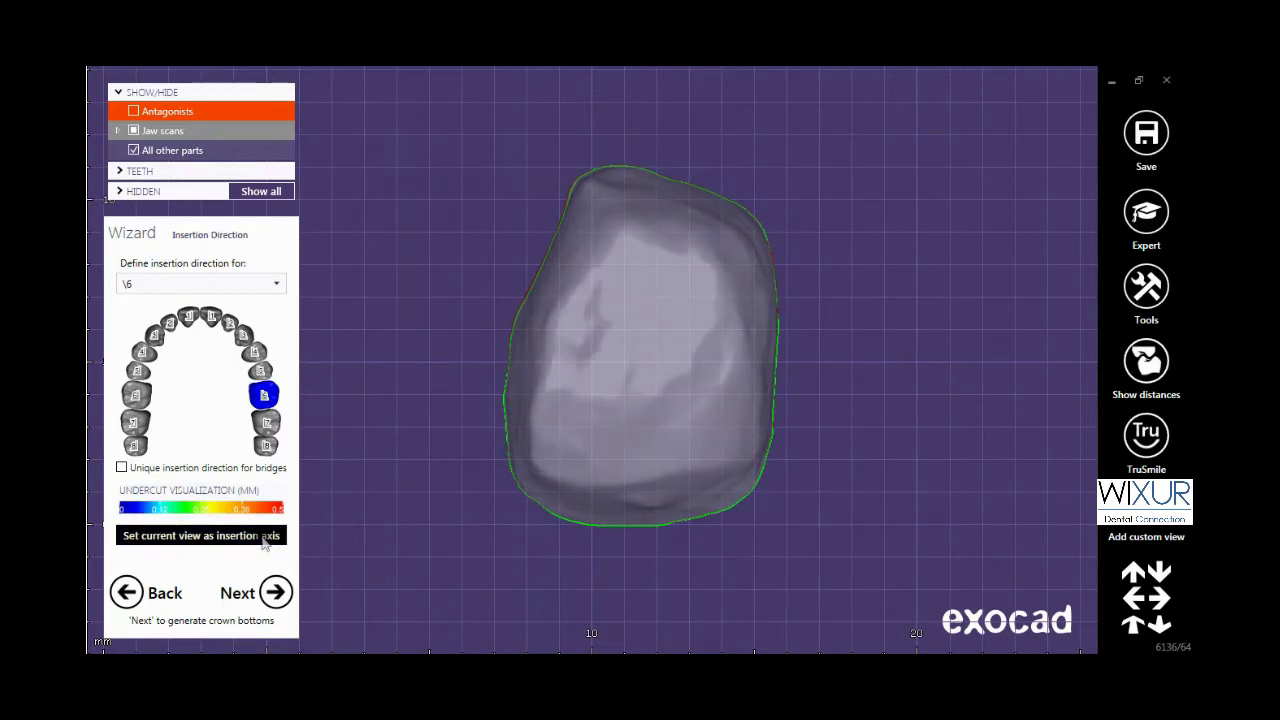
click(276, 592)
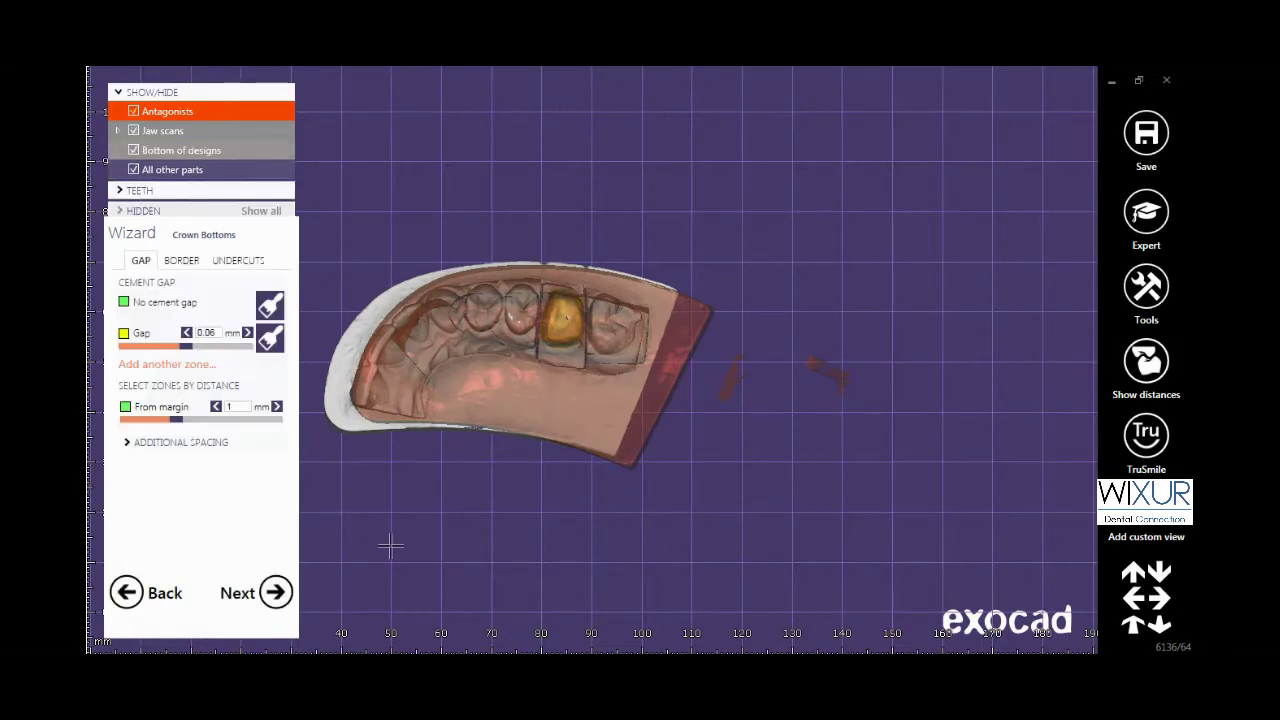
Step: Hide the antagonists and set the zone without cement gap to 1.01 mm from the margin
right_drag(518, 517, 560, 498)
click(133, 111)
middle_drag(571, 490, 588, 524)
scroll(612, 385, up, 8)
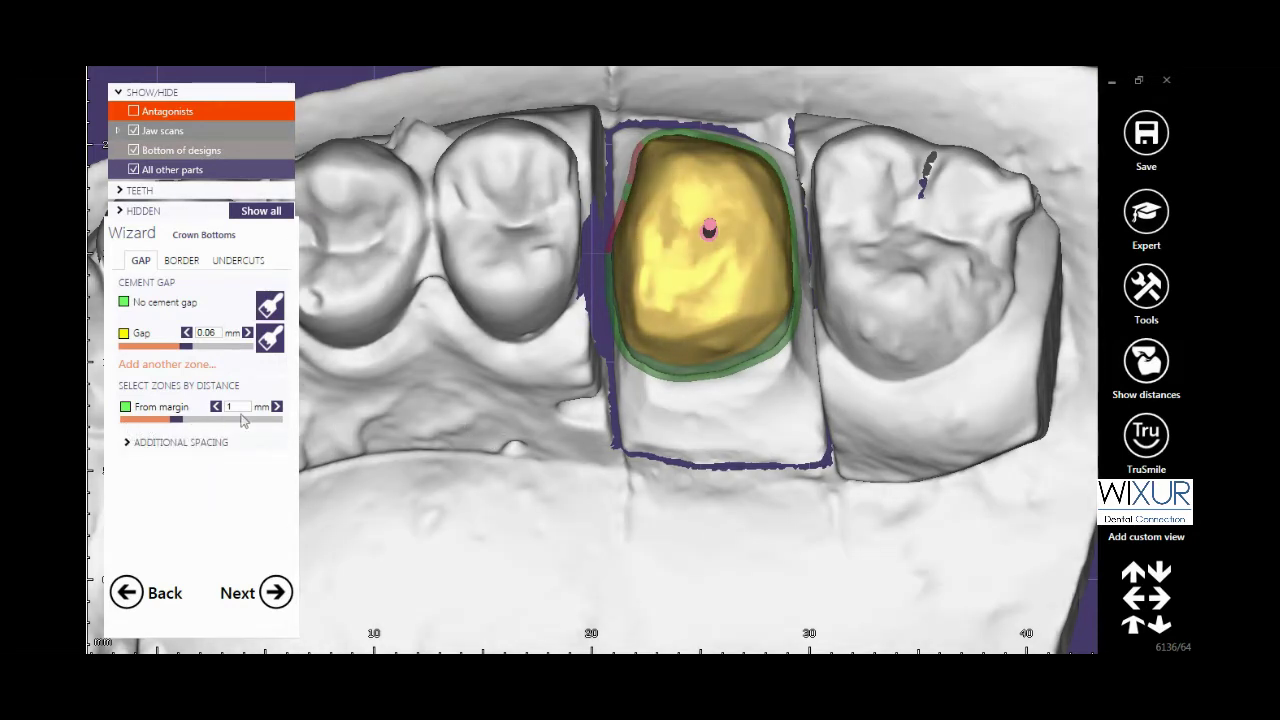
right_drag(694, 445, 697, 455)
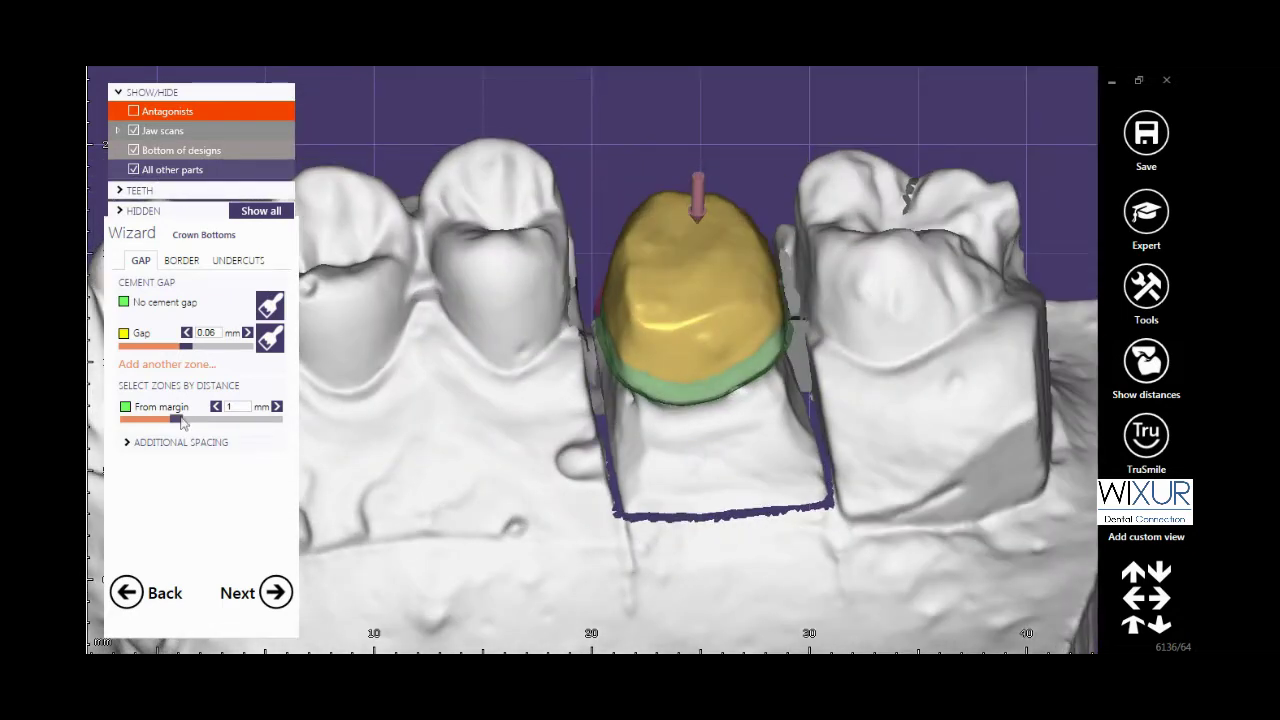
drag(182, 422, 124, 421)
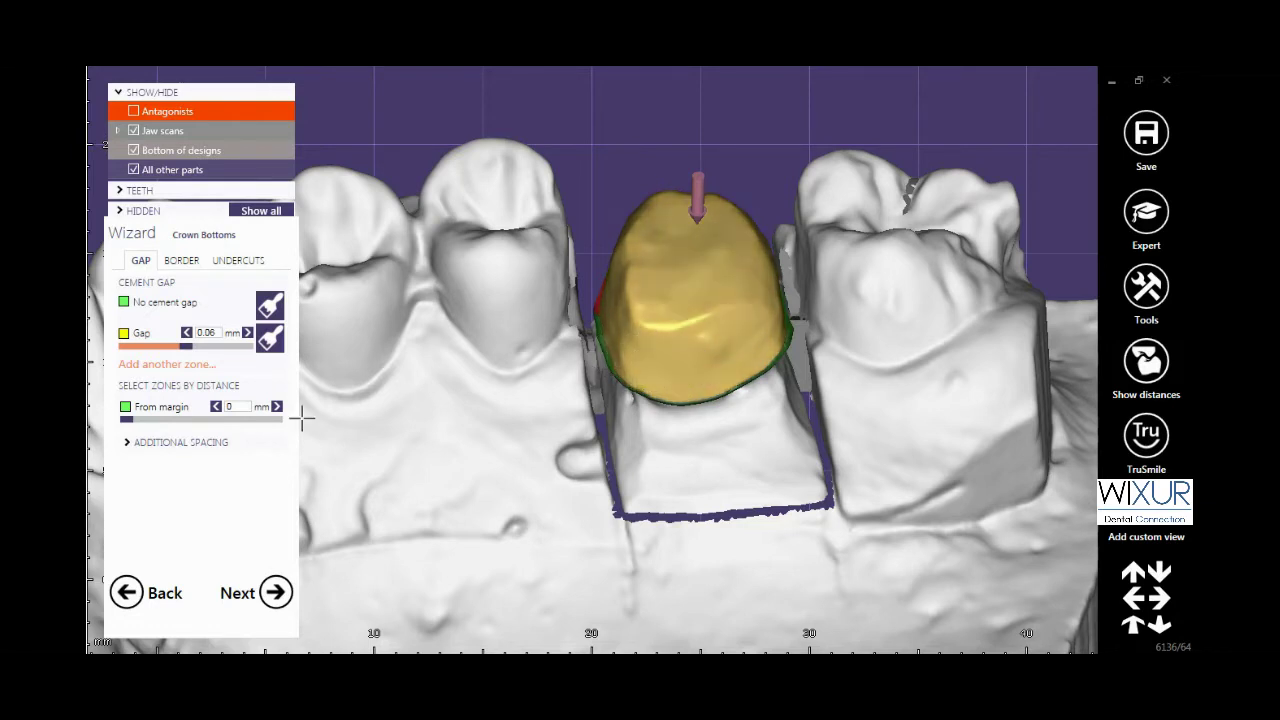
drag(130, 425, 182, 430)
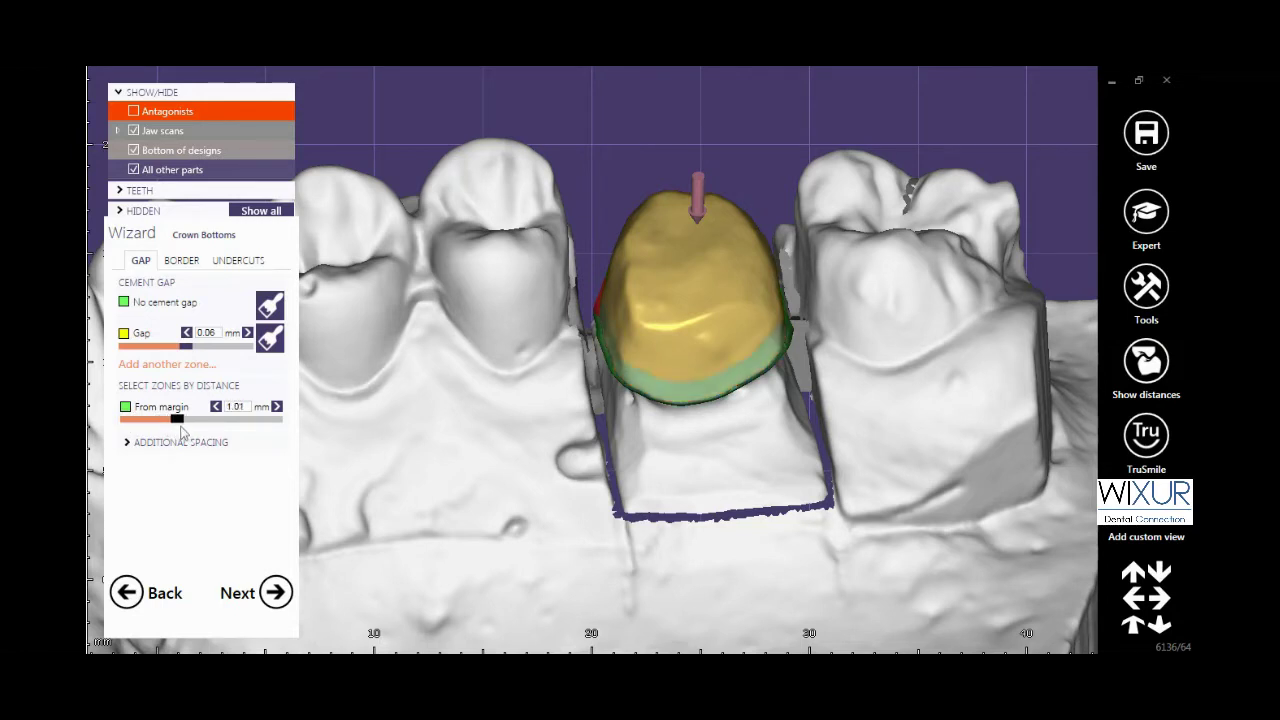
Step: Set the non-blocked-out zone near the preparation line to 0 mm and apply the undercut settings
click(250, 265)
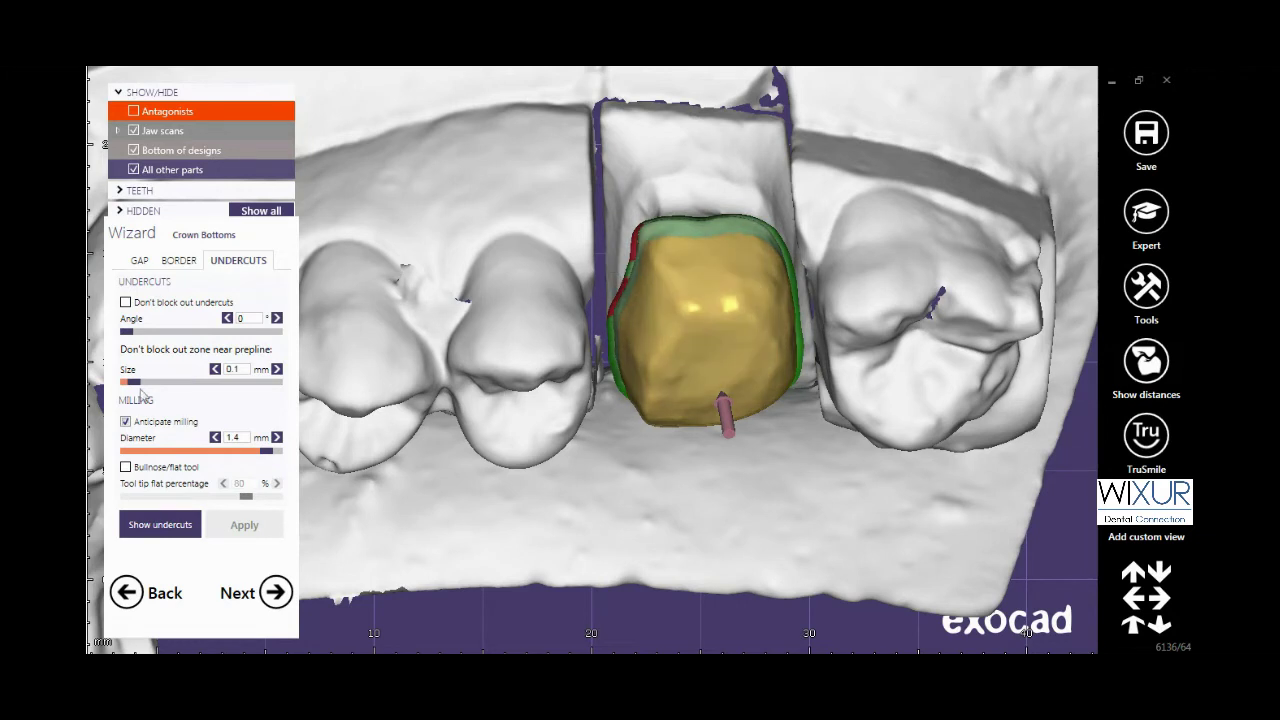
drag(137, 388, 124, 386)
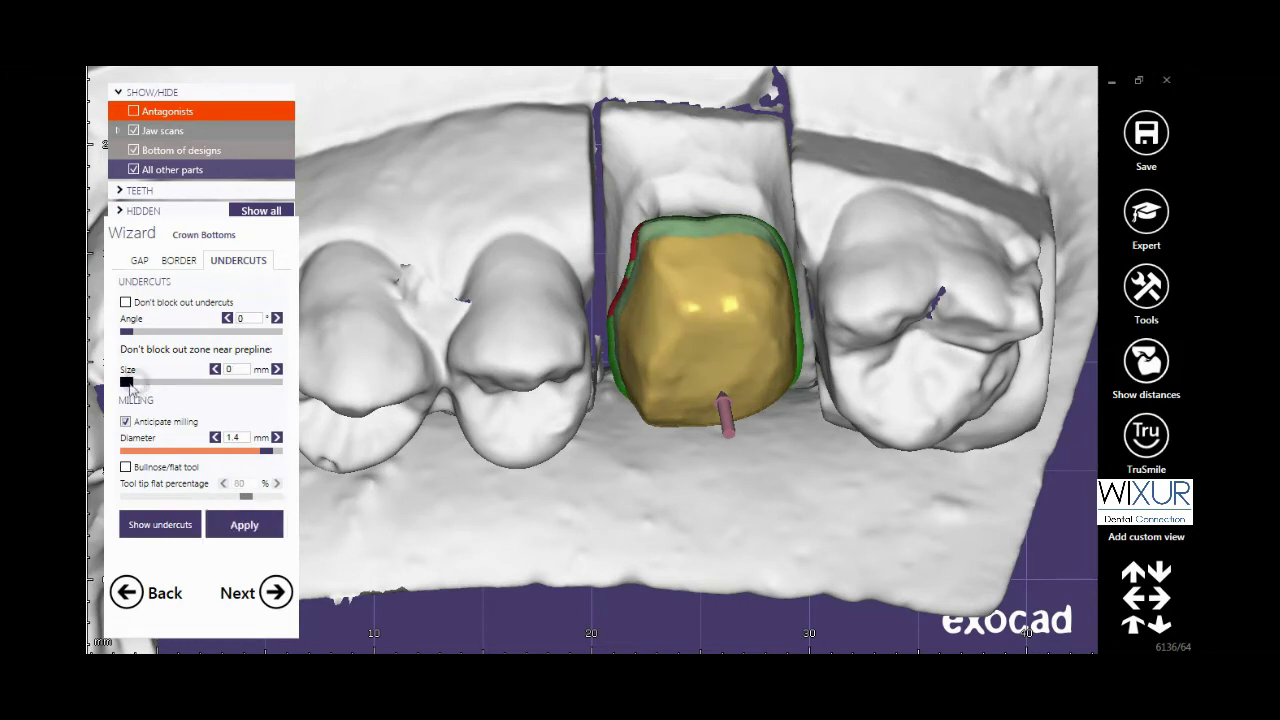
click(270, 532)
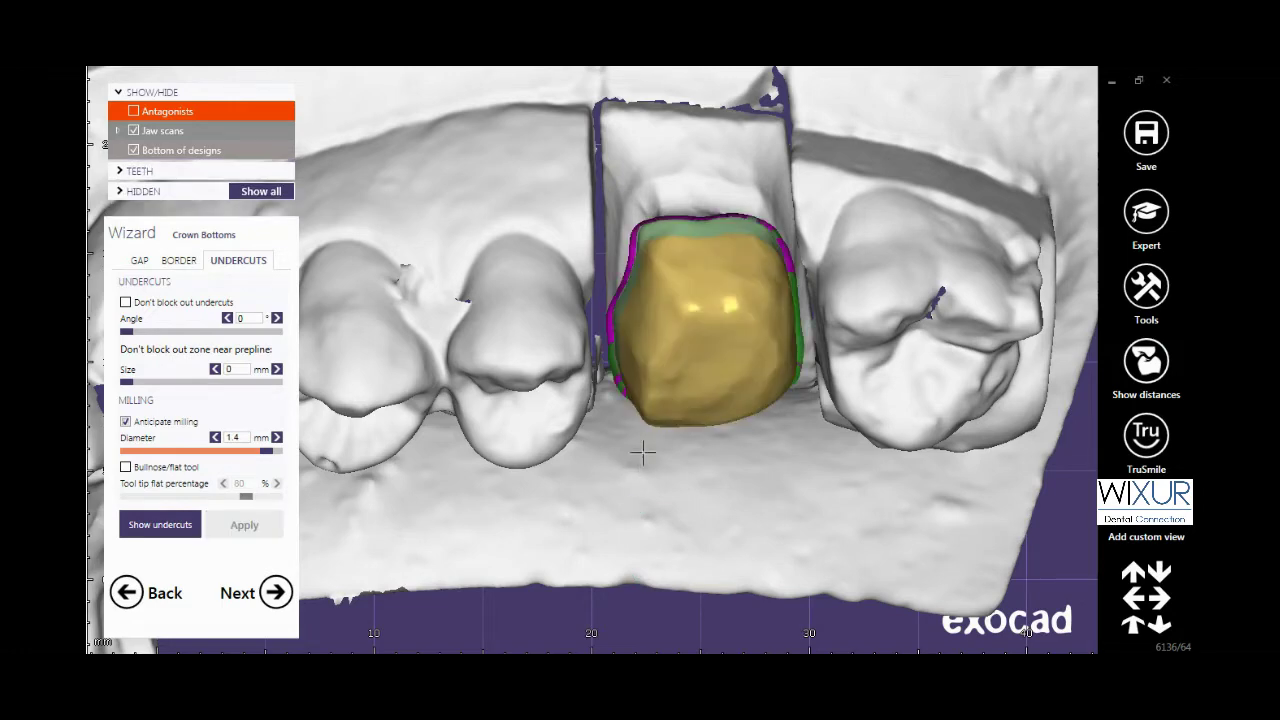
Step: Save a PNG screenshot of the crown bottom on tooth \6 in occlusal view to the project folder
right_drag(608, 450, 611, 451)
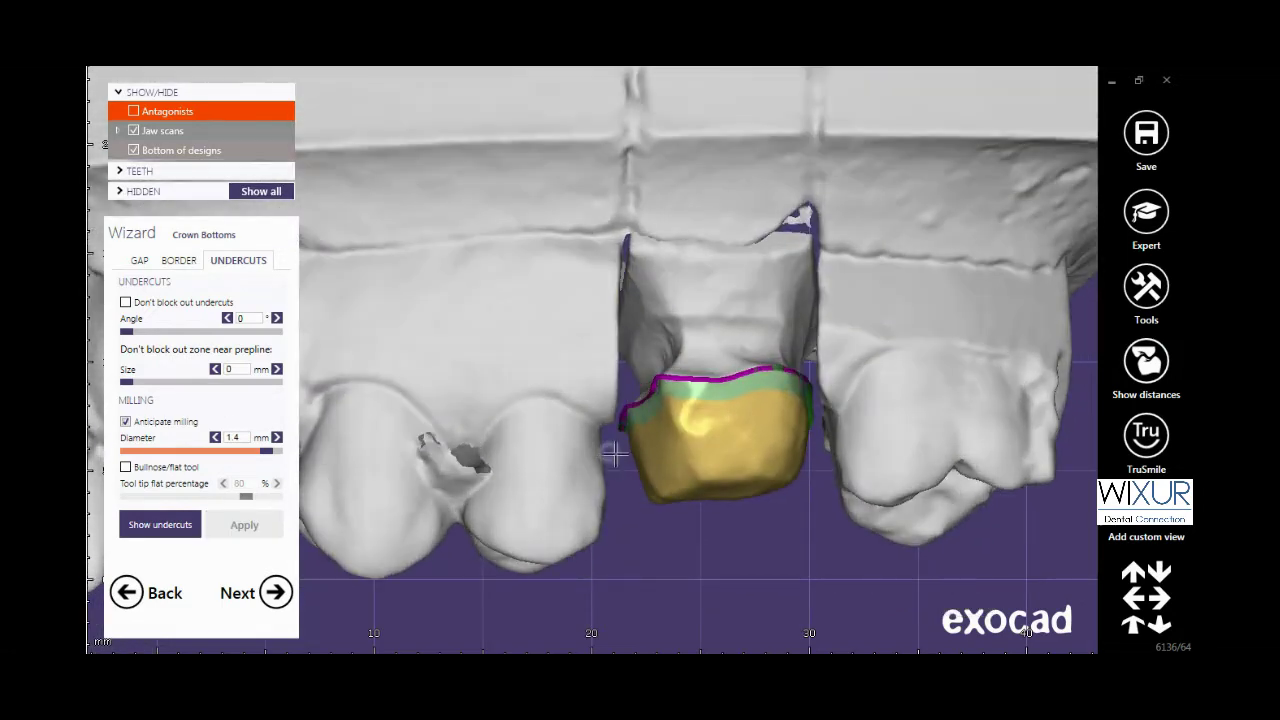
scroll(661, 399, up, 4)
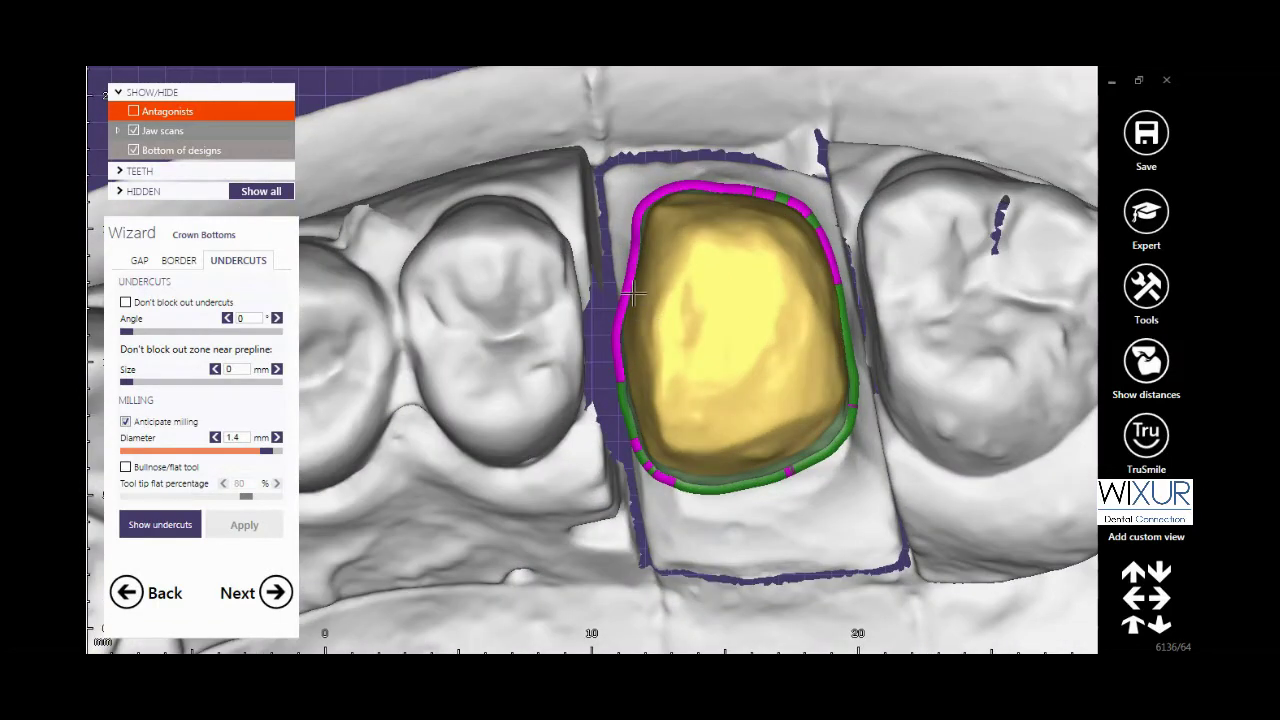
scroll(865, 372, down, 3)
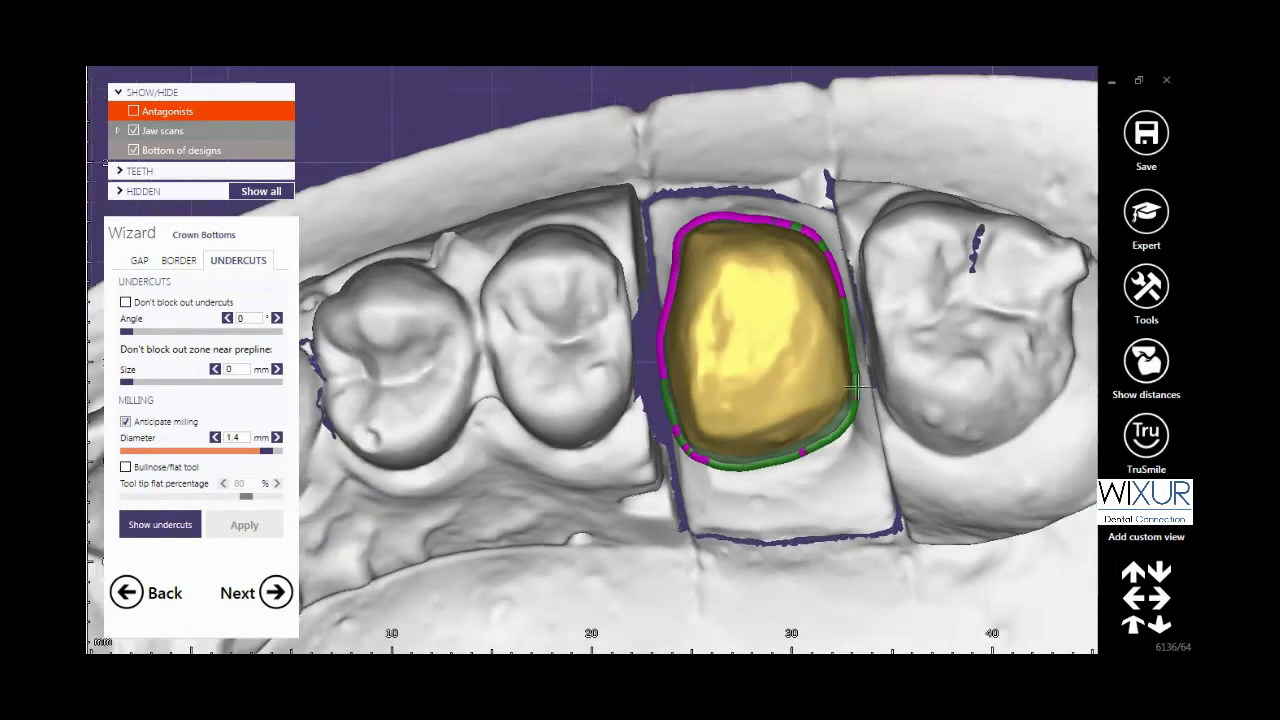
right_drag(860, 513, 868, 513)
right_drag(862, 517, 864, 530)
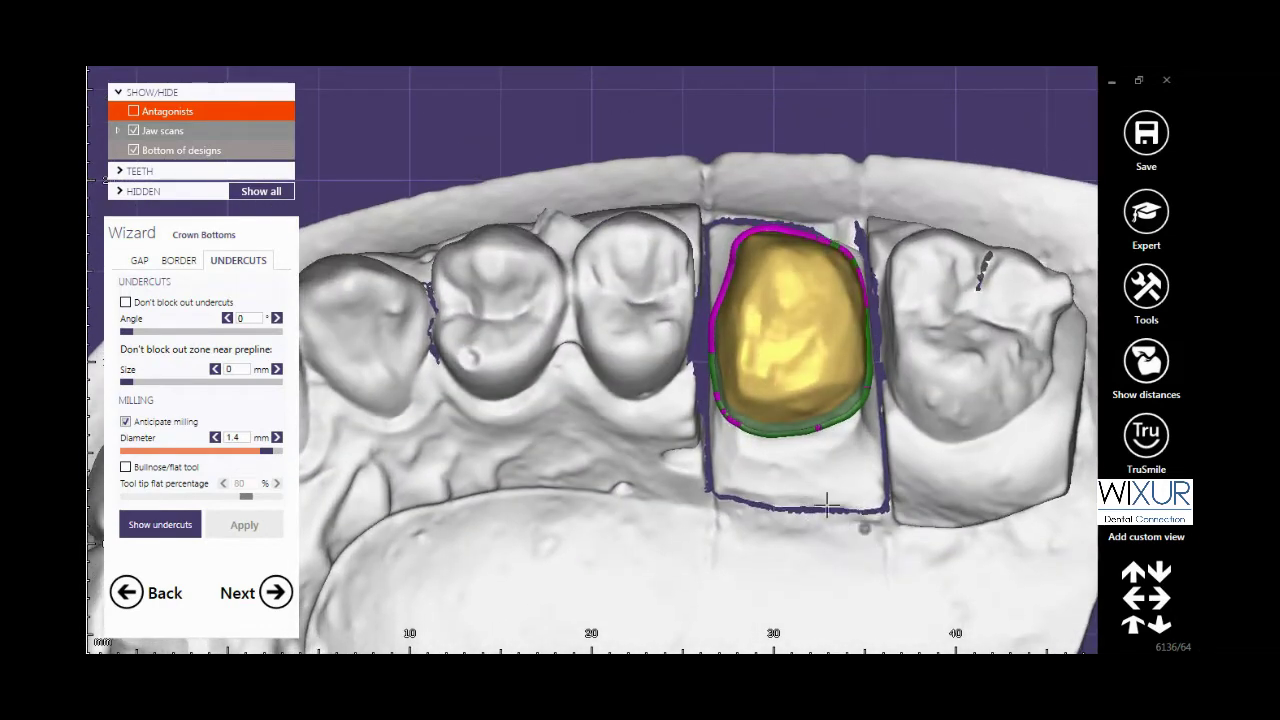
middle_drag(864, 530, 772, 505)
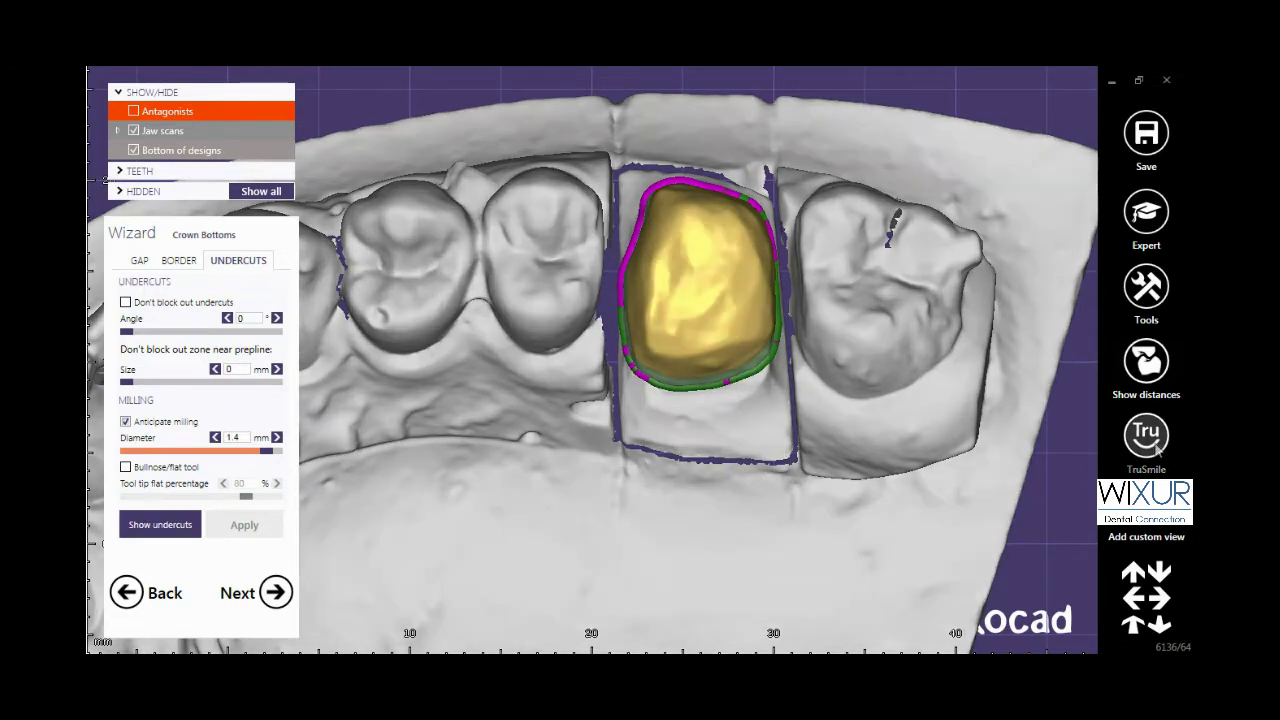
click(1146, 287)
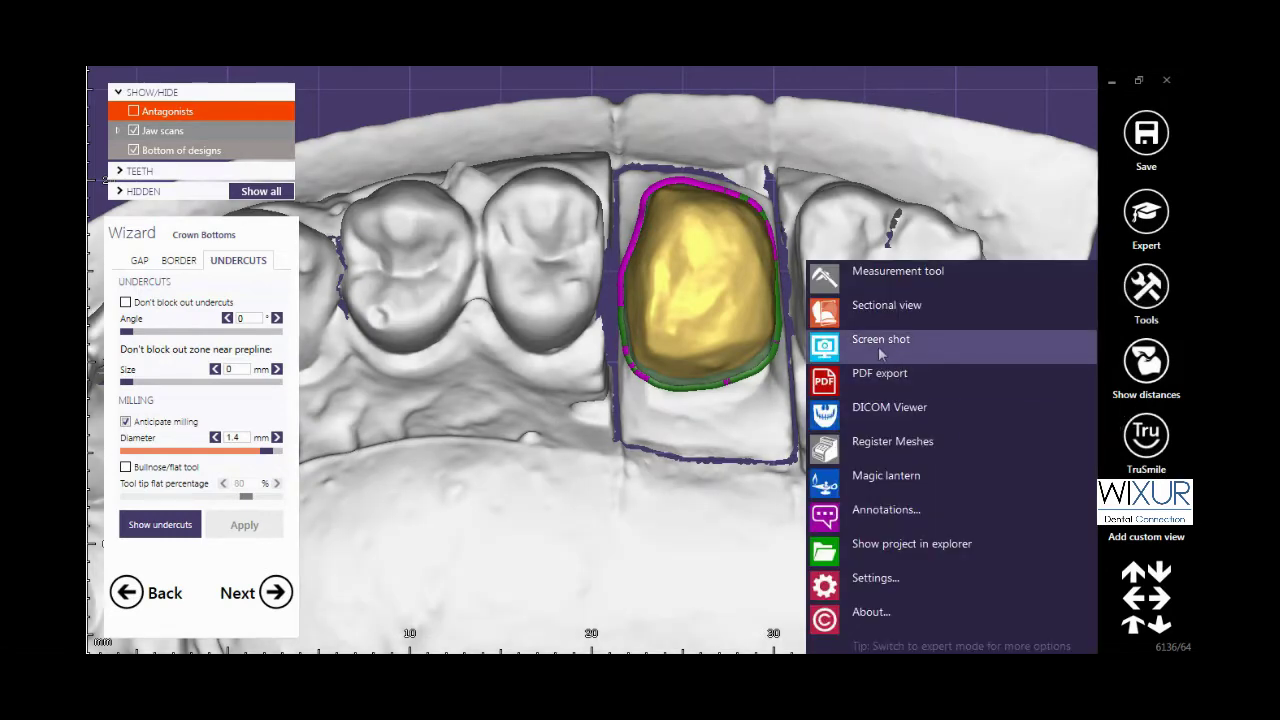
click(881, 342)
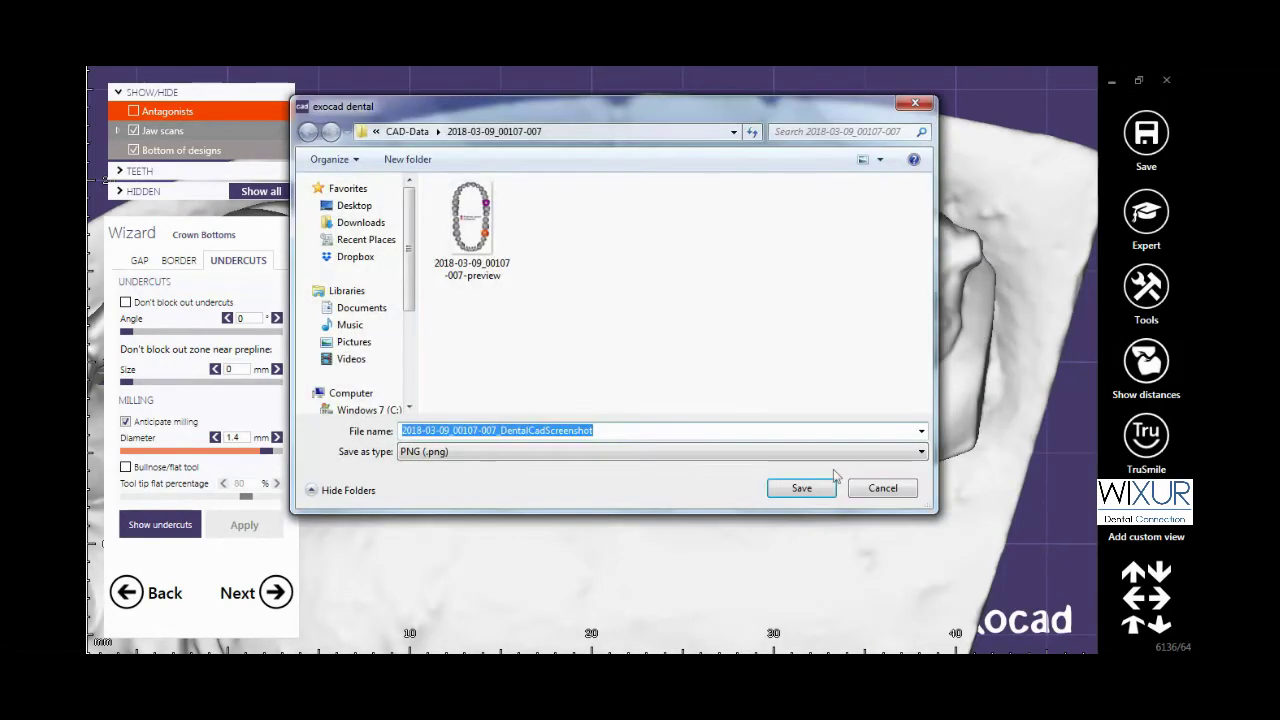
drag(628, 127, 631, 217)
click(796, 582)
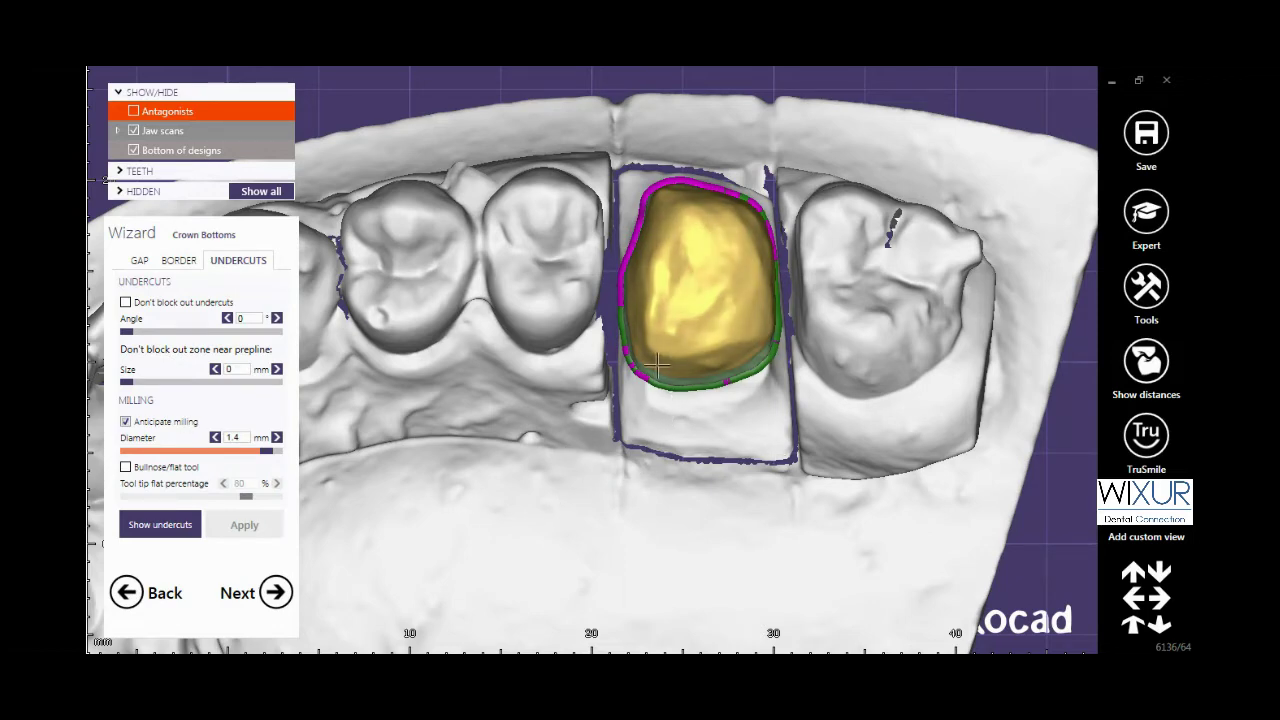
Step: Accept the crown bottom and continue with the generic library tooth for tooth \6 to advanced placement correction
scroll(676, 400, down, 5)
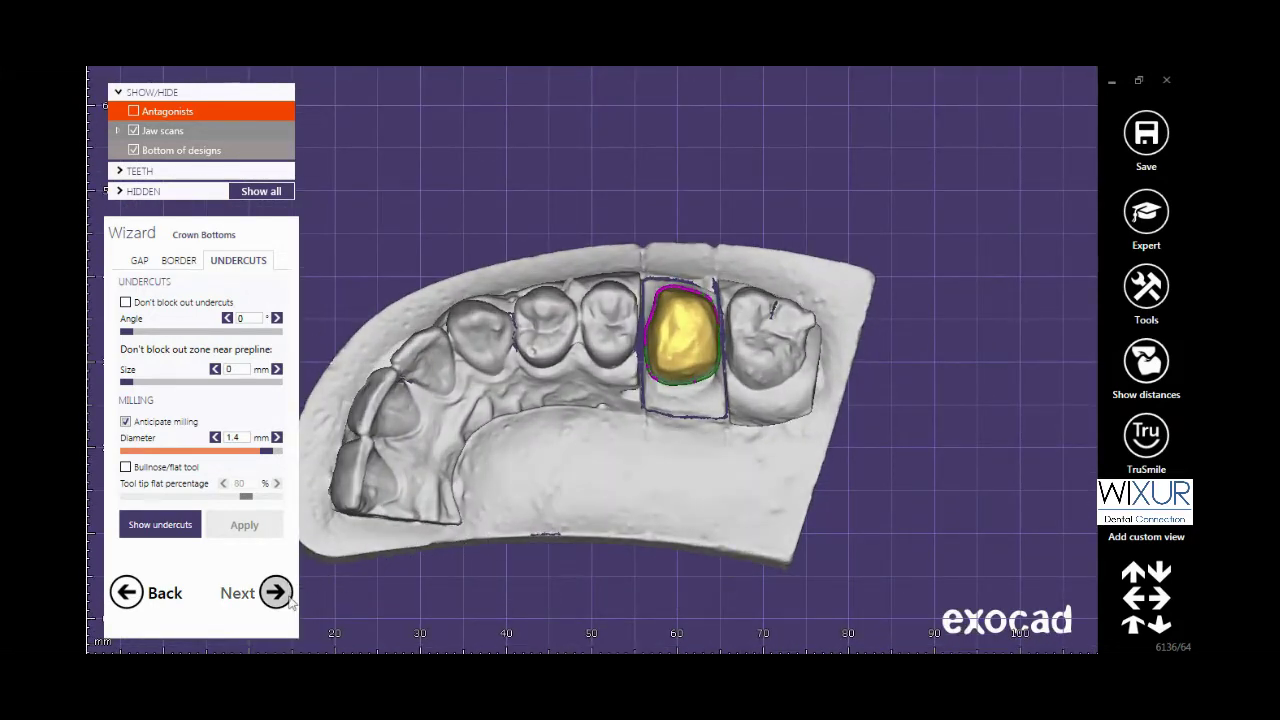
click(276, 592)
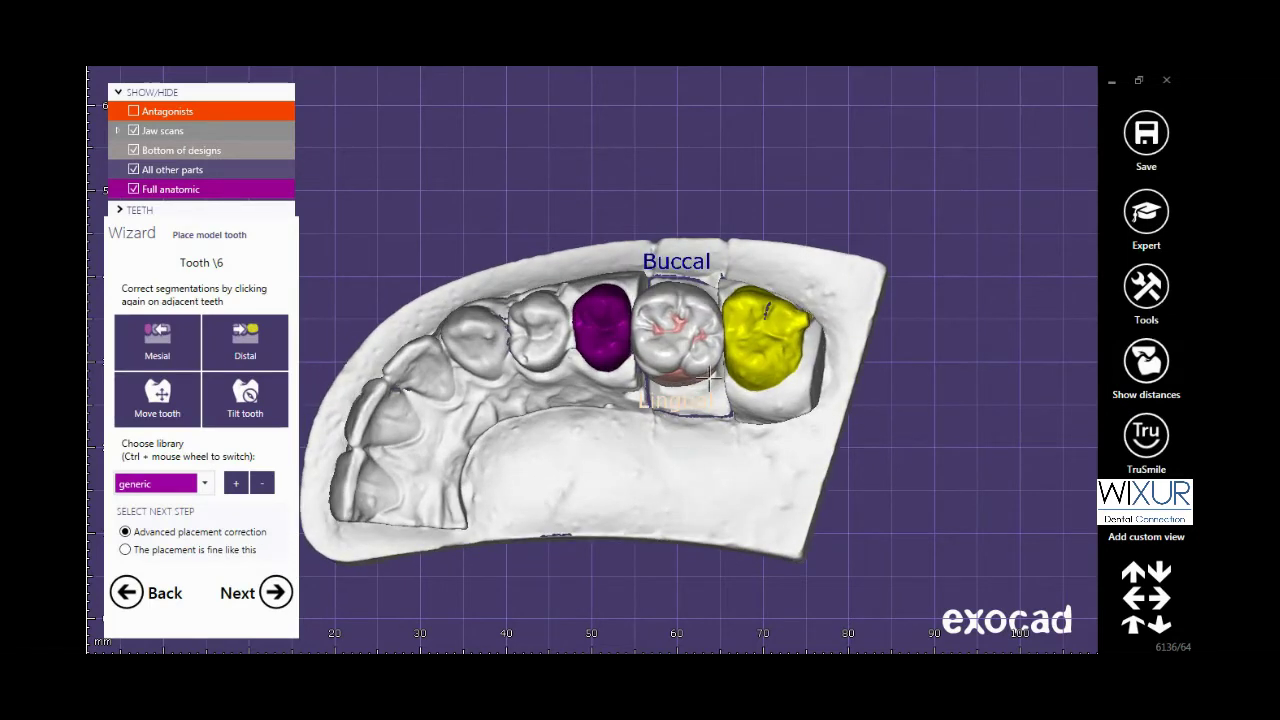
click(273, 591)
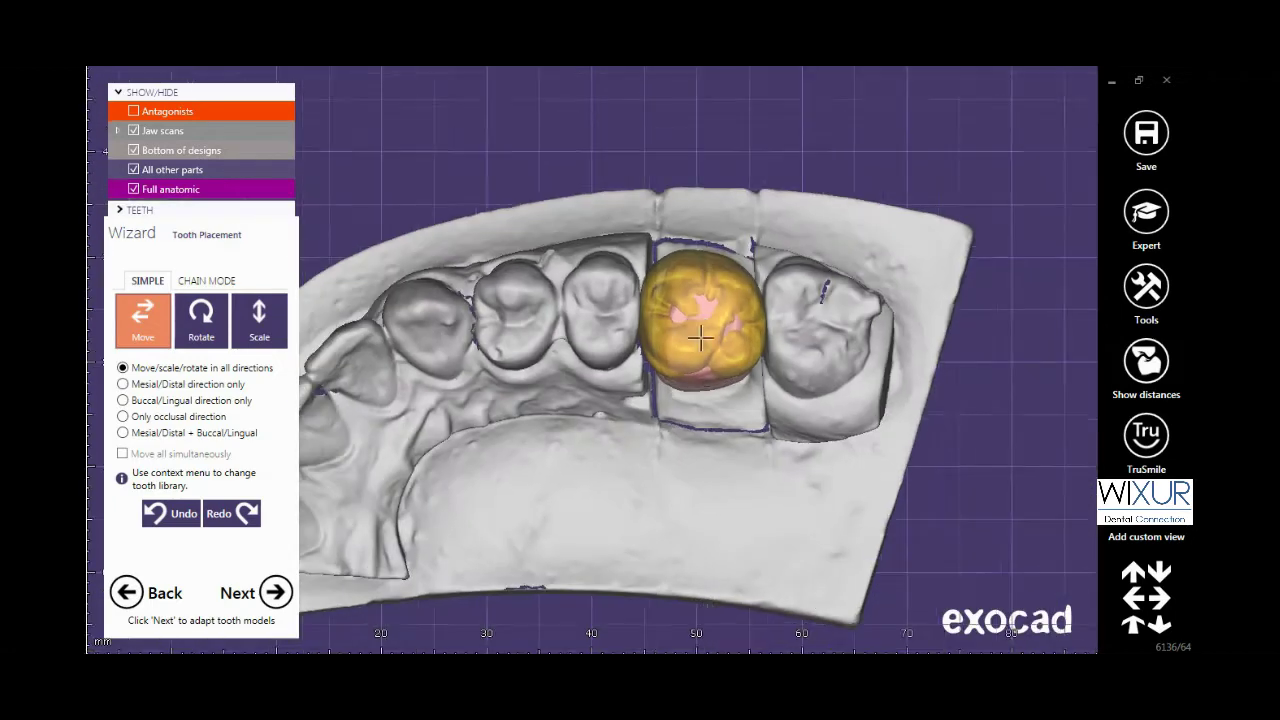
Step: Move the tooth \6 model slightly towards occlusal in buccal view, with movement allowed in all directions
scroll(694, 383, up, 4)
right_drag(708, 433, 785, 524)
scroll(749, 520, down, 3)
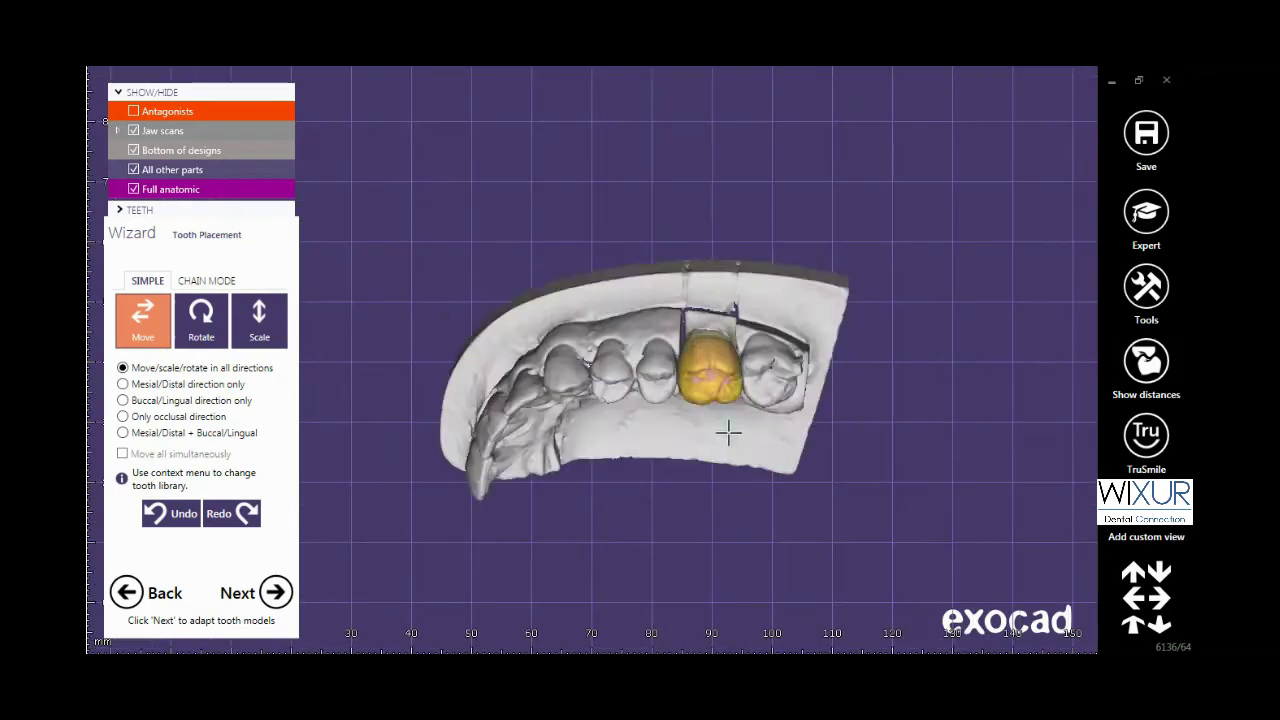
scroll(722, 458, up, 3)
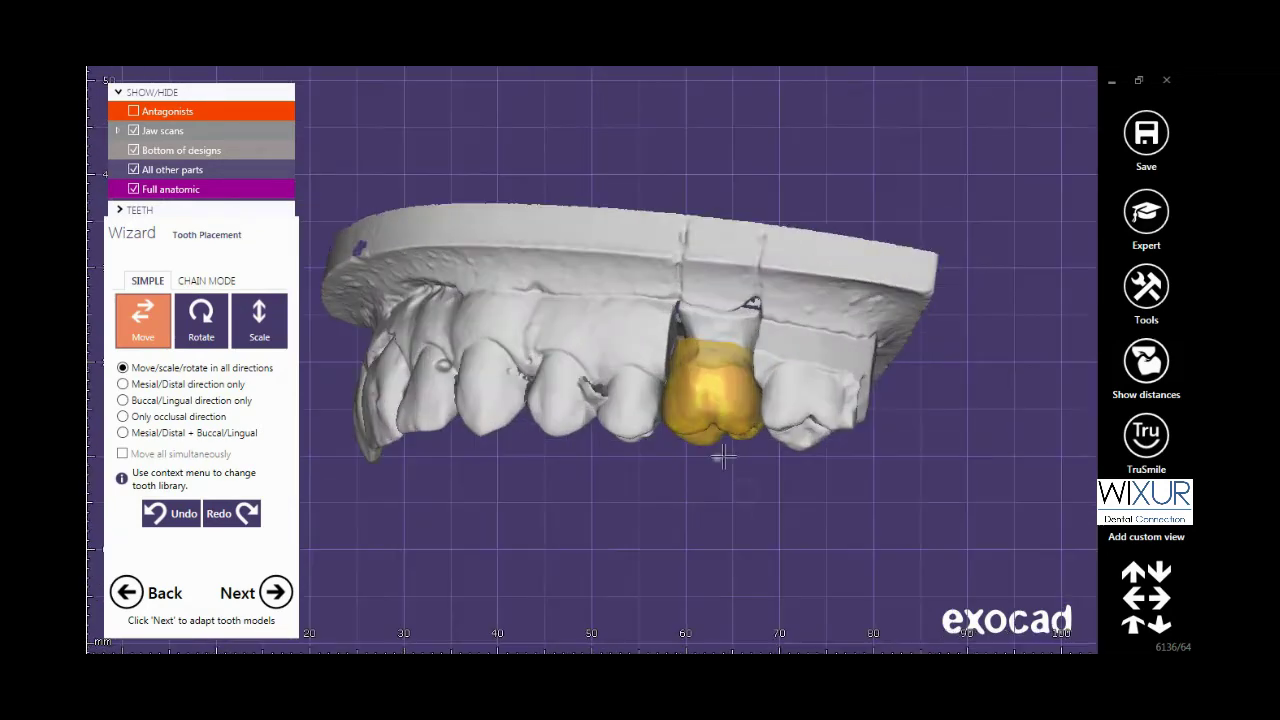
right_drag(720, 457, 715, 429)
scroll(714, 440, up, 3)
drag(716, 430, 716, 440)
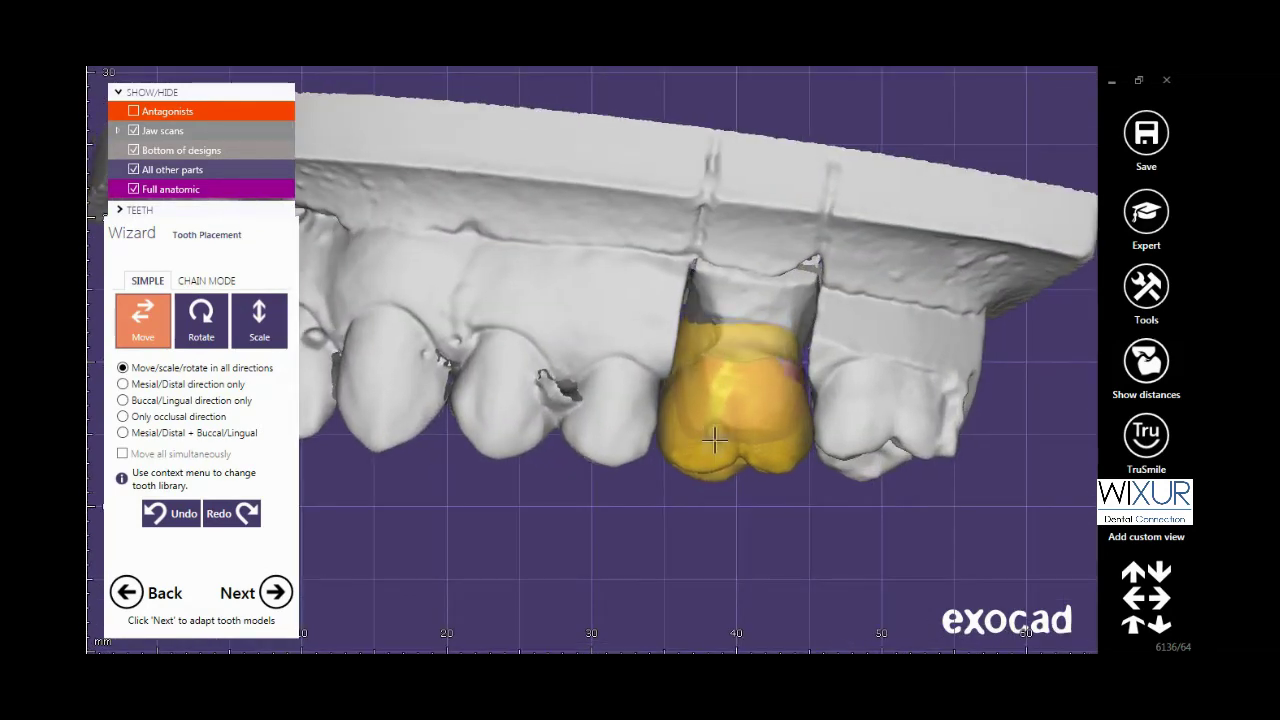
scroll(714, 440, down, 3)
right_drag(716, 442, 748, 446)
Step: Turn on the distance display and reposition the tooth \6 model over the preparation according to the contact colours
click(1136, 364)
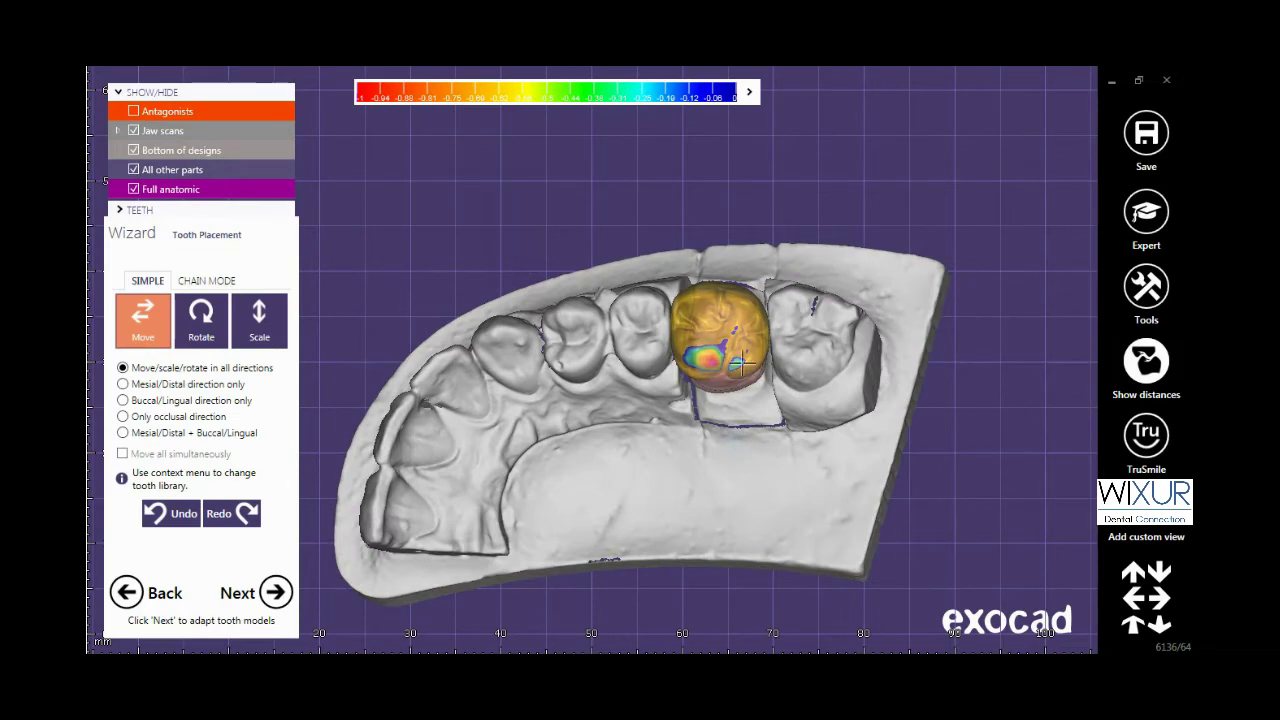
drag(742, 363, 738, 361)
mouse_move(722, 364)
right_down()
mouse_move(719, 354)
mouse_move(725, 367)
right_up()
click(204, 340)
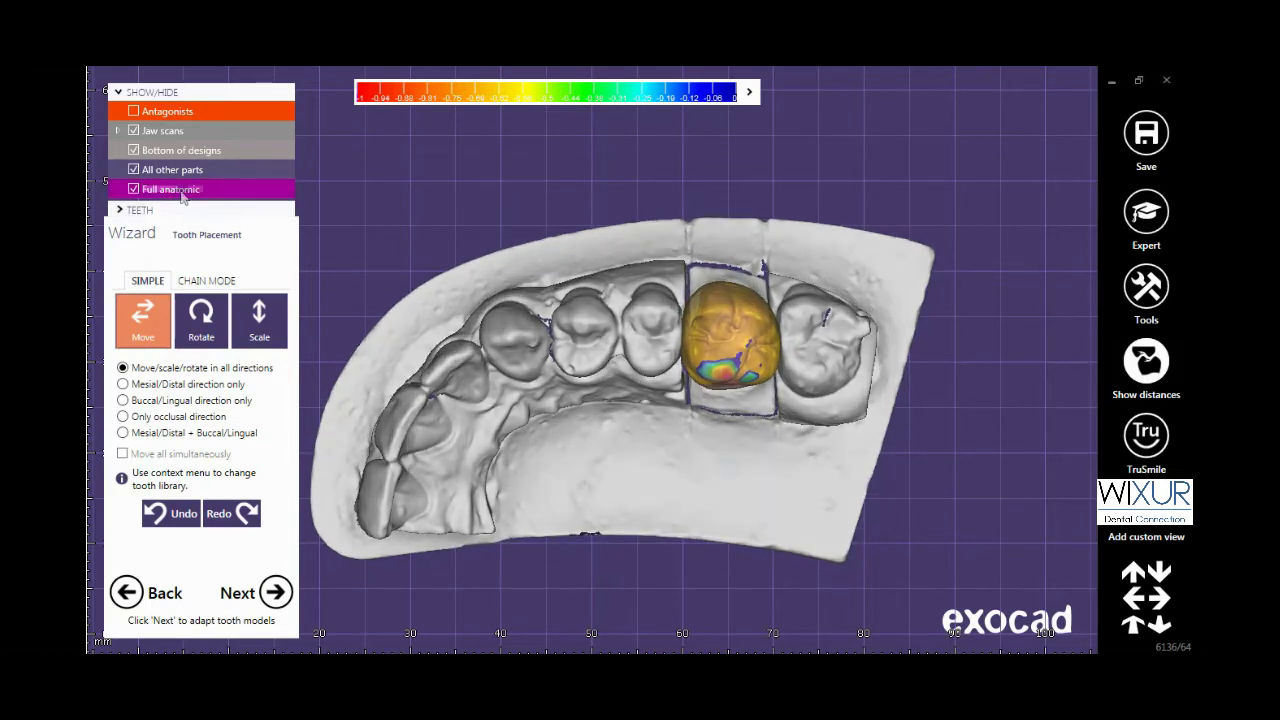
Step: Make the full anatomic tooth opaque and adjust its position freely over the preparation
drag(183, 189, 204, 190)
right_drag(622, 401, 652, 457)
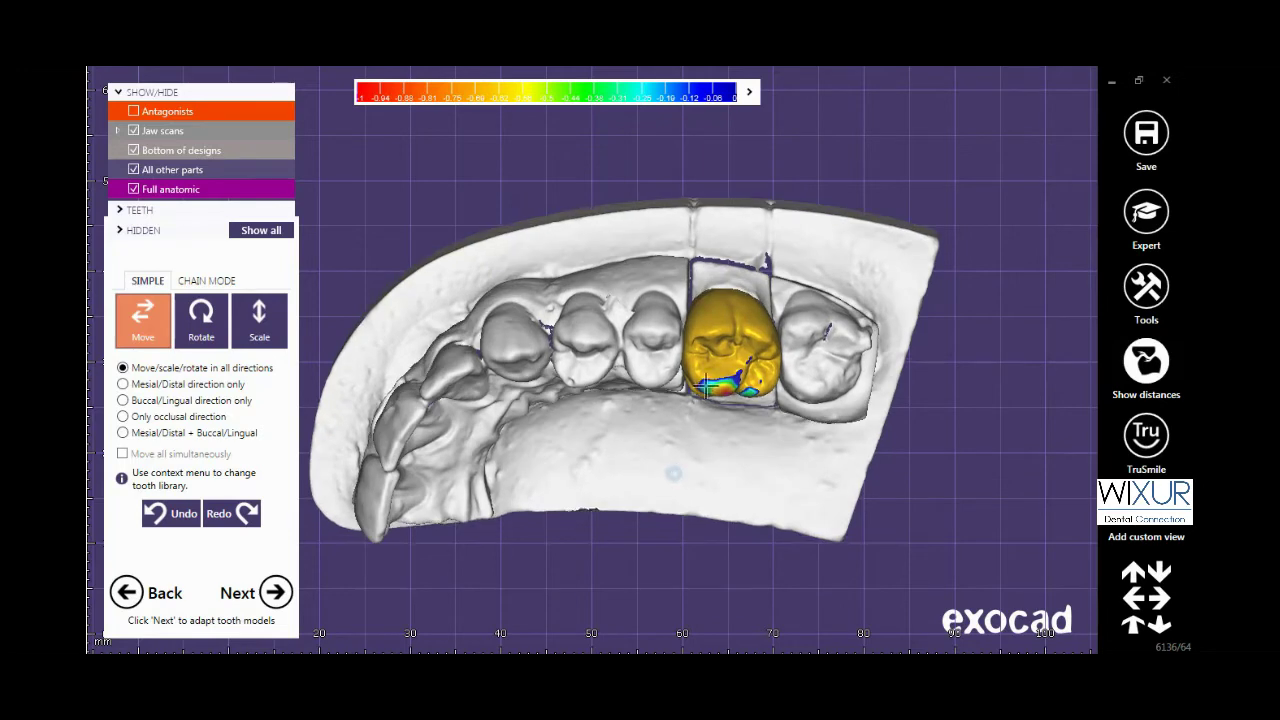
mouse_move(697, 389)
mouse_down()
mouse_move(800, 350)
mouse_move(703, 335)
mouse_move(727, 362)
mouse_move(735, 345)
mouse_move(717, 376)
mouse_up()
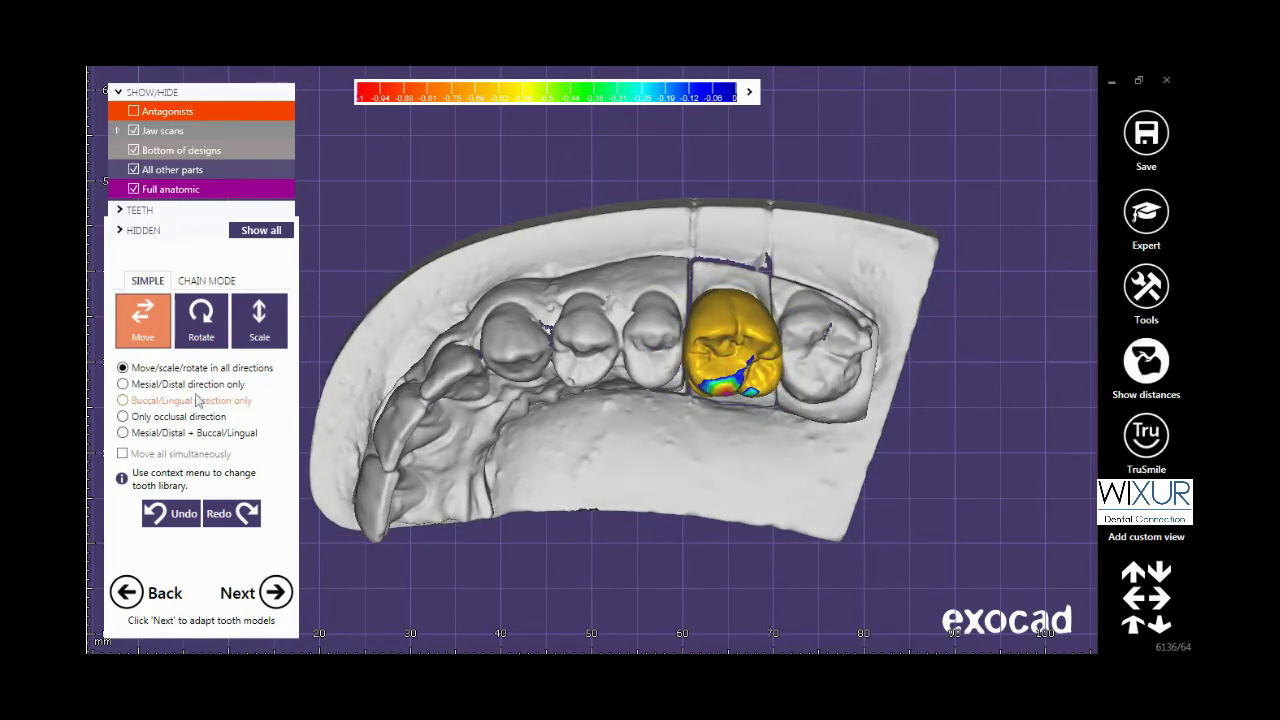
Step: Shift tooth \6 mesially with movement limited to mesial/distal, and adjust it with movement limited to buccal/lingual
click(196, 387)
click(122, 384)
drag(698, 366, 660, 366)
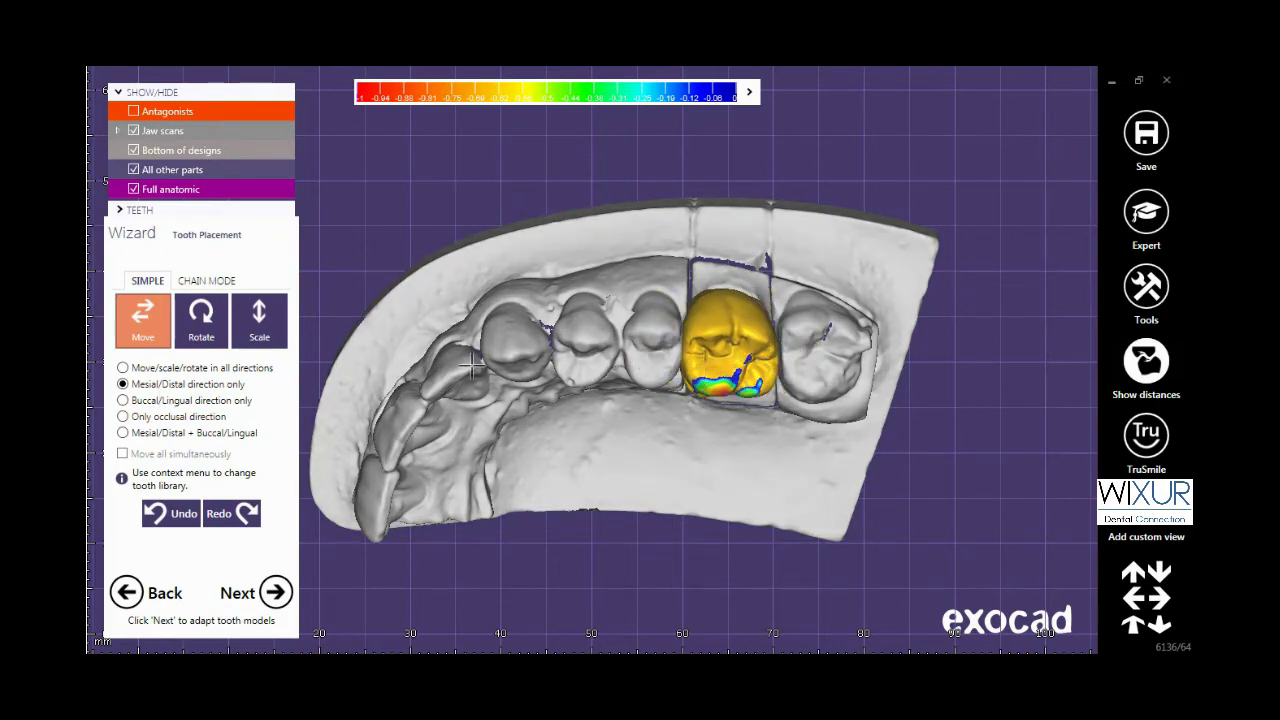
click(122, 400)
mouse_move(733, 388)
mouse_down()
mouse_move(740, 343)
mouse_move(738, 372)
mouse_up()
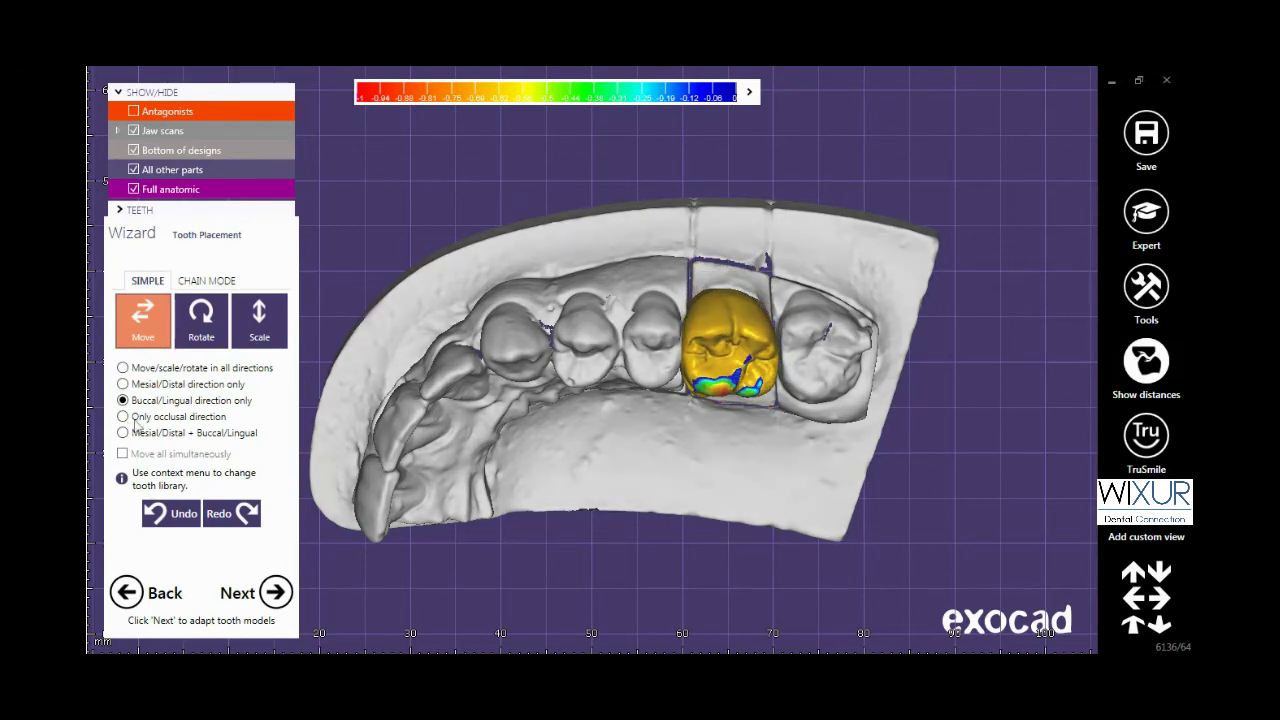
Step: Adjust the height of tooth \6 in buccal view with movement limited to the occlusal direction
click(122, 416)
right_drag(600, 474, 600, 463)
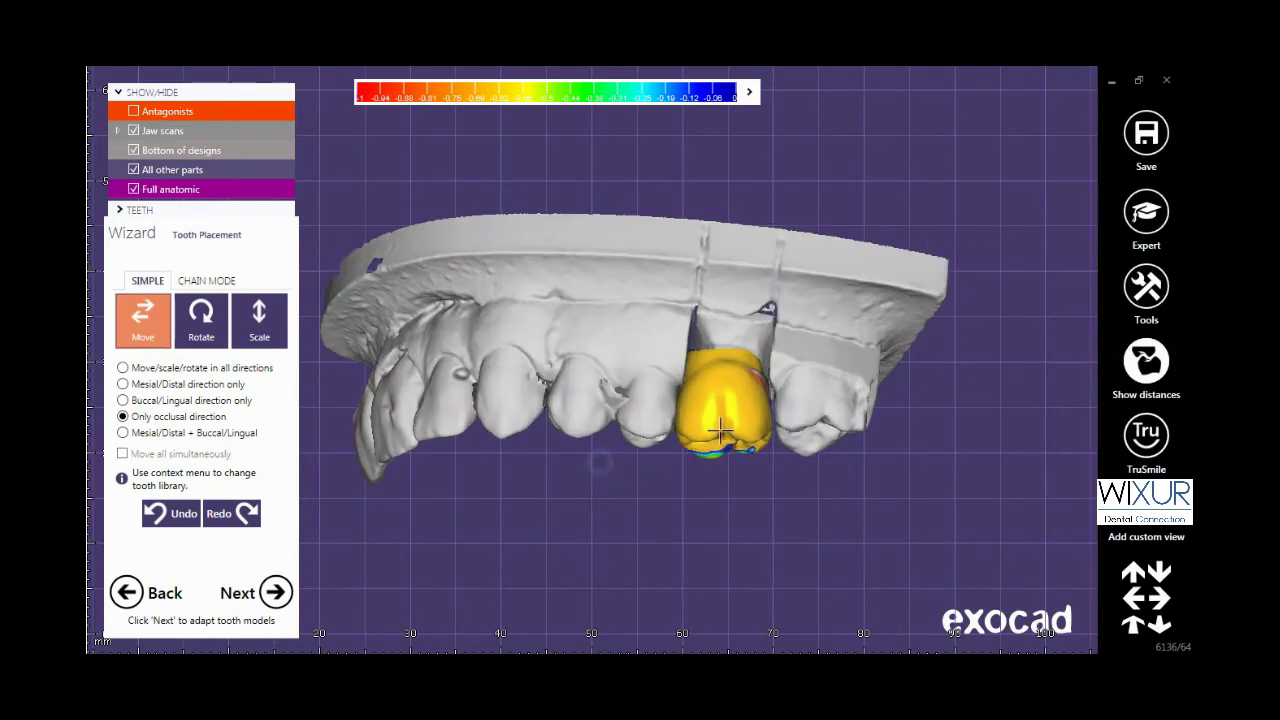
drag(724, 405, 660, 440)
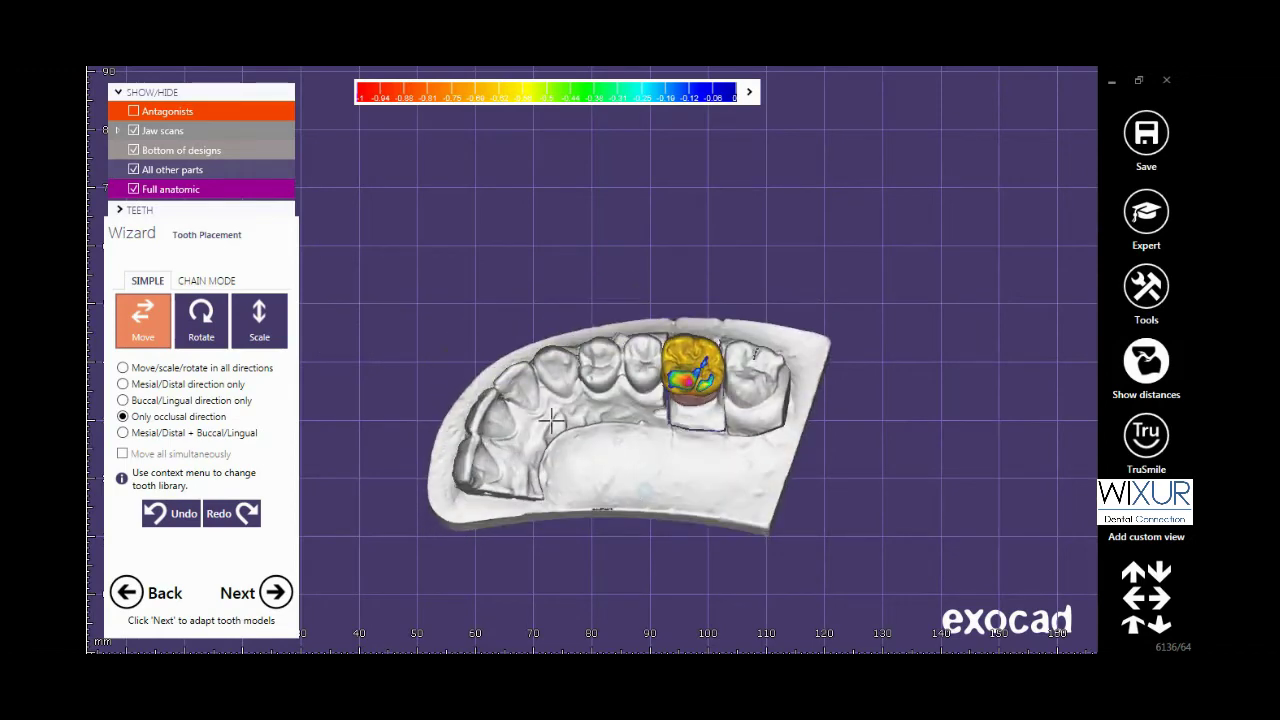
Step: Try rotating tooth \6 freely in all directions
click(204, 333)
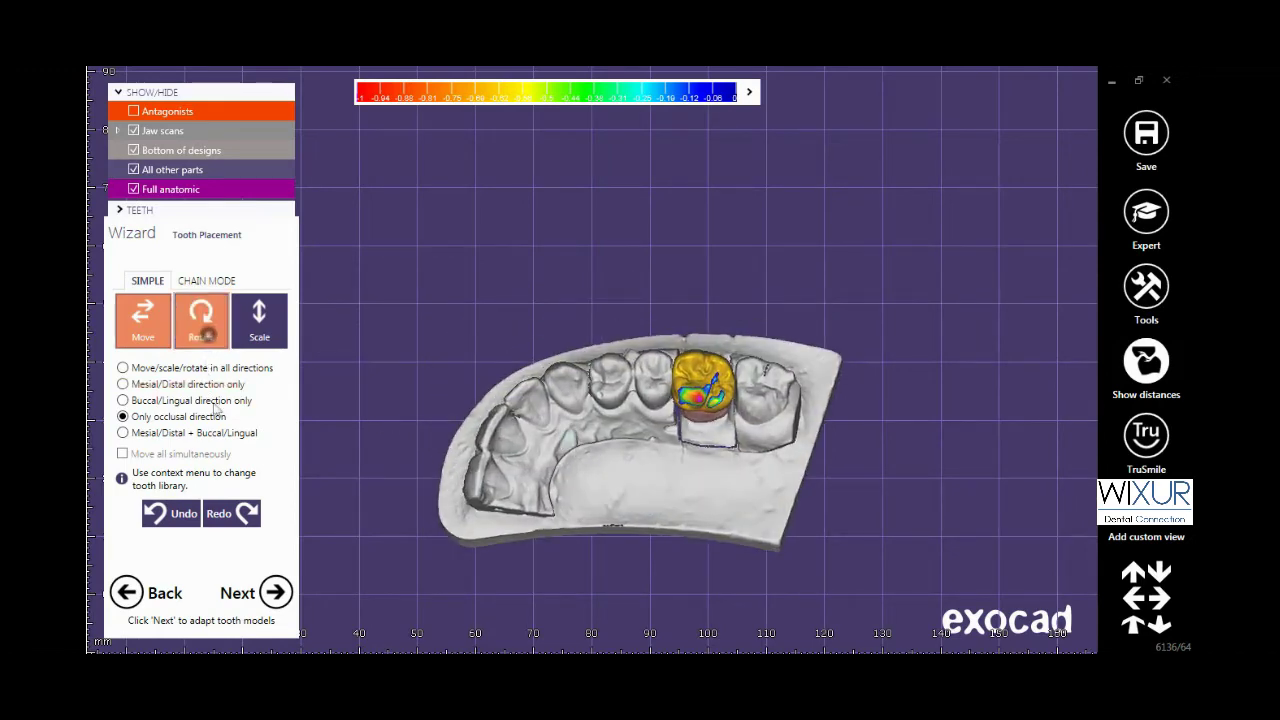
click(188, 369)
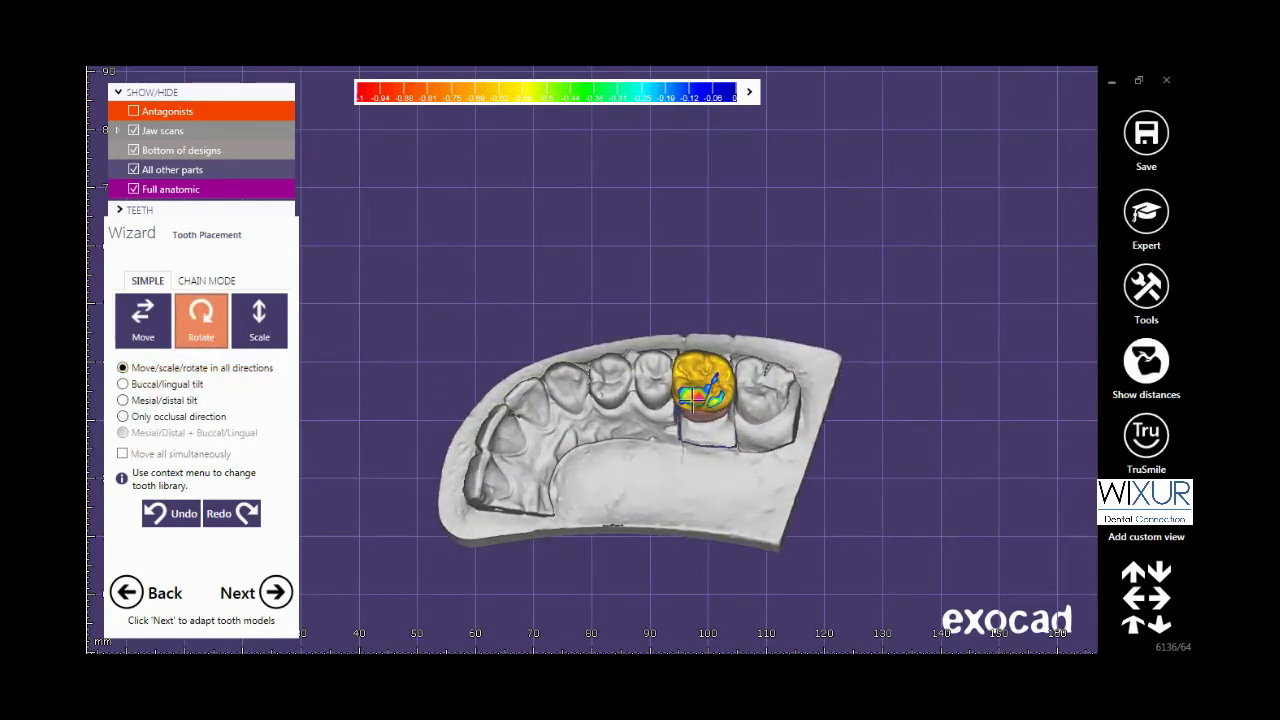
mouse_move(697, 433)
mouse_down()
mouse_move(714, 392)
mouse_move(703, 420)
mouse_up()
Step: Try tilting tooth \6 with rotation limited to buccal/lingual tilt and to mesial/distal tilt
click(170, 384)
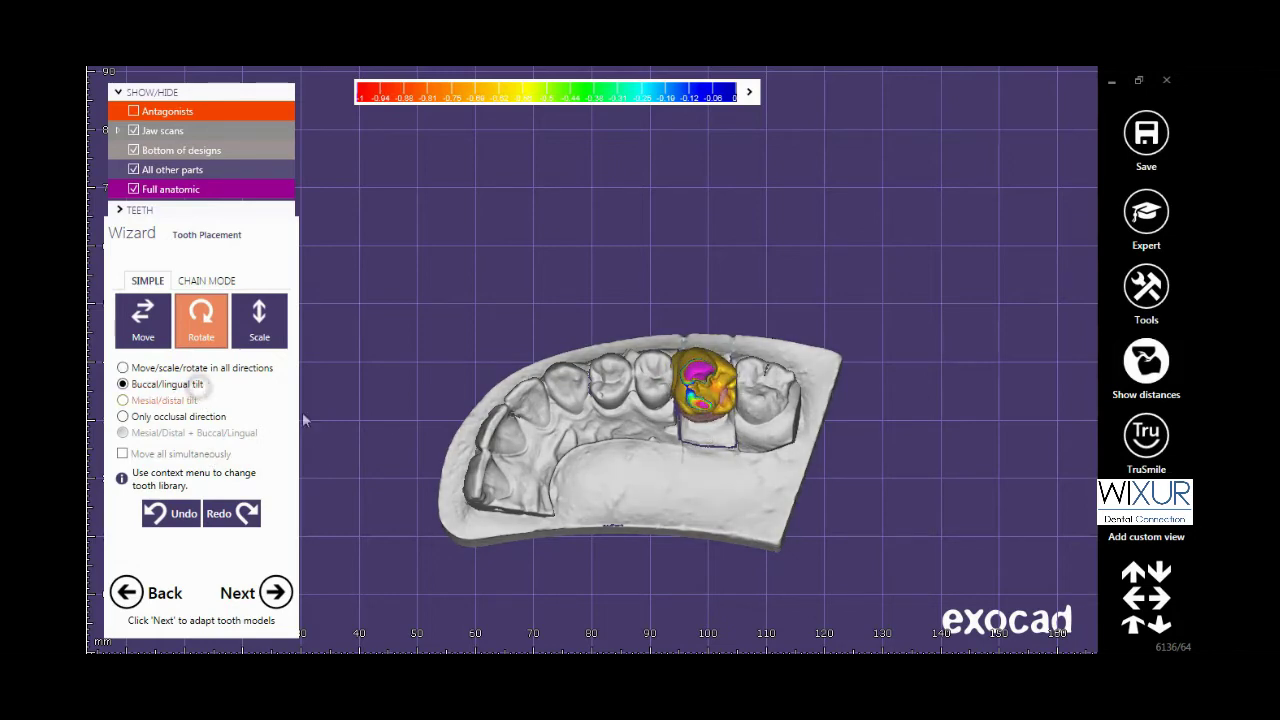
drag(697, 345, 692, 392)
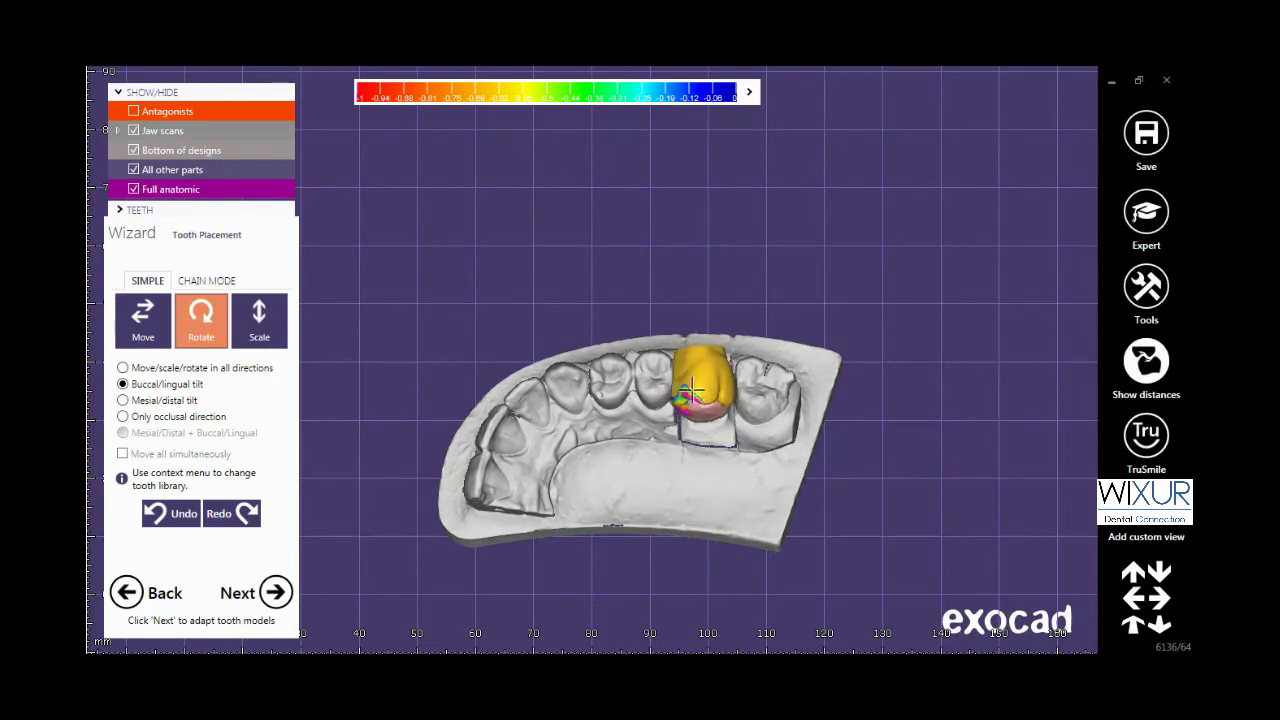
click(160, 400)
drag(719, 350, 709, 388)
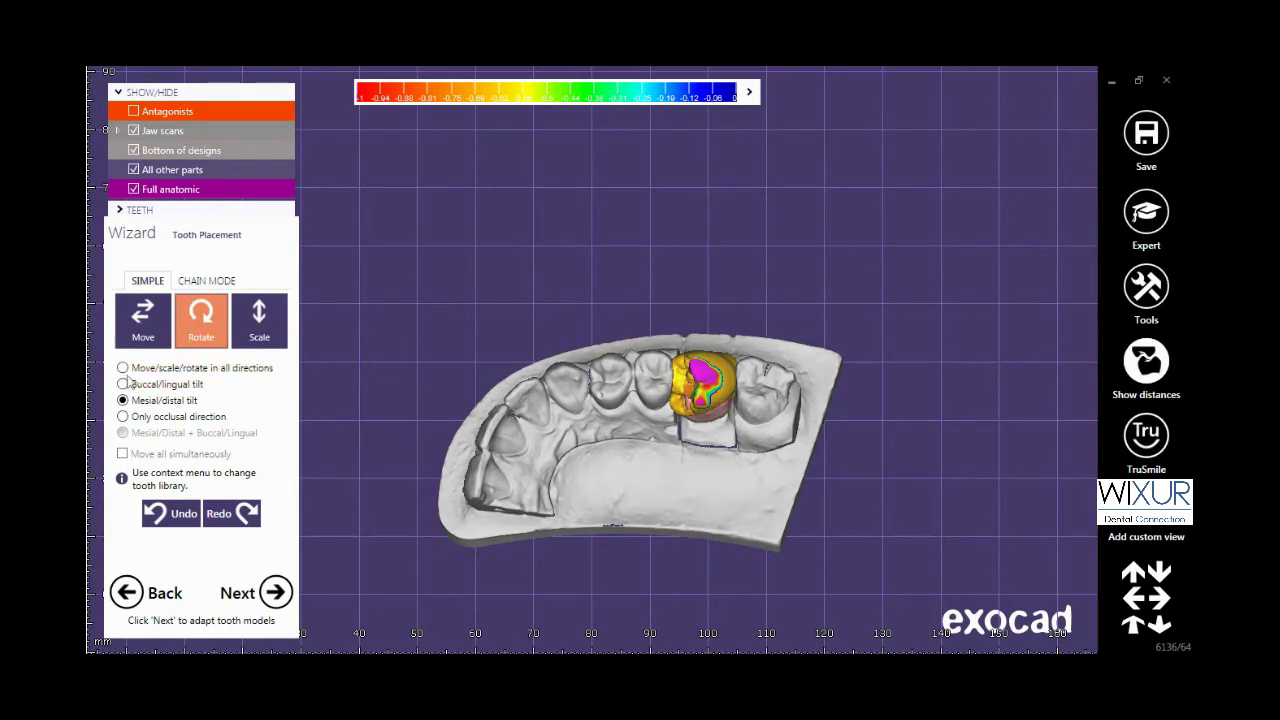
Step: Reposition tooth \6 upright over the preparation and scale it in all directions
click(143, 322)
drag(686, 411, 716, 370)
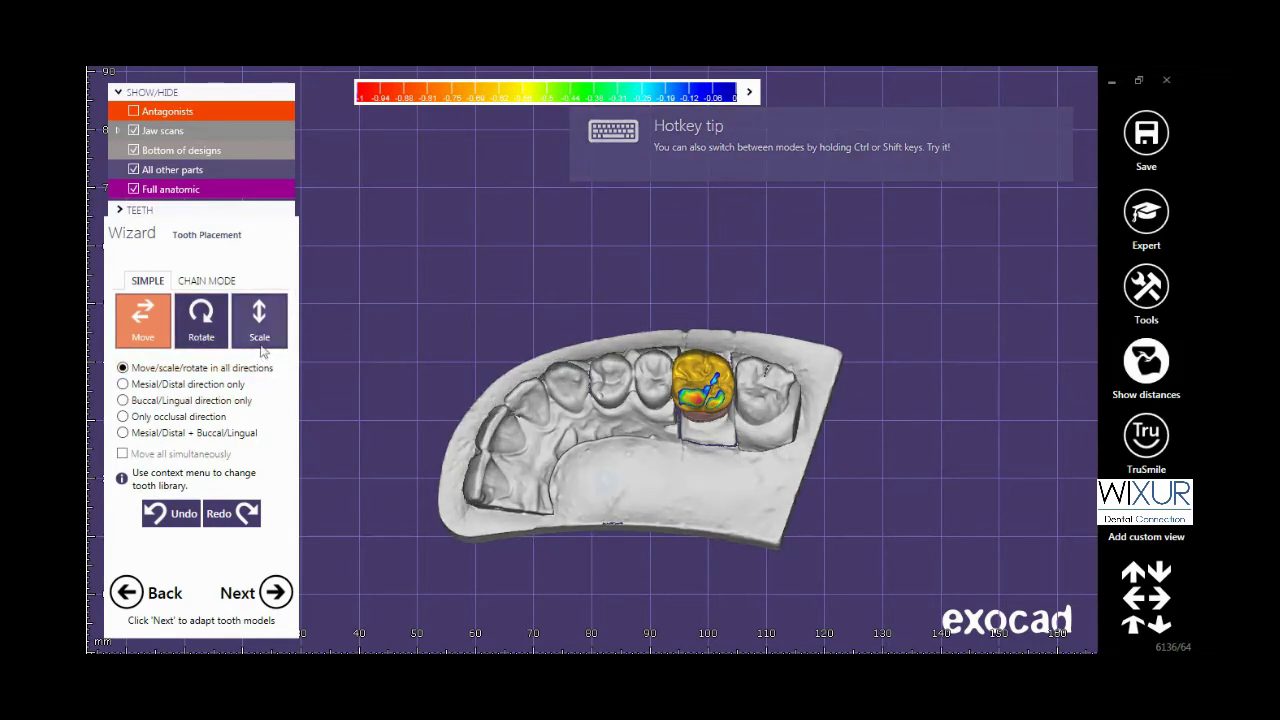
click(260, 342)
scroll(660, 402, up, 5)
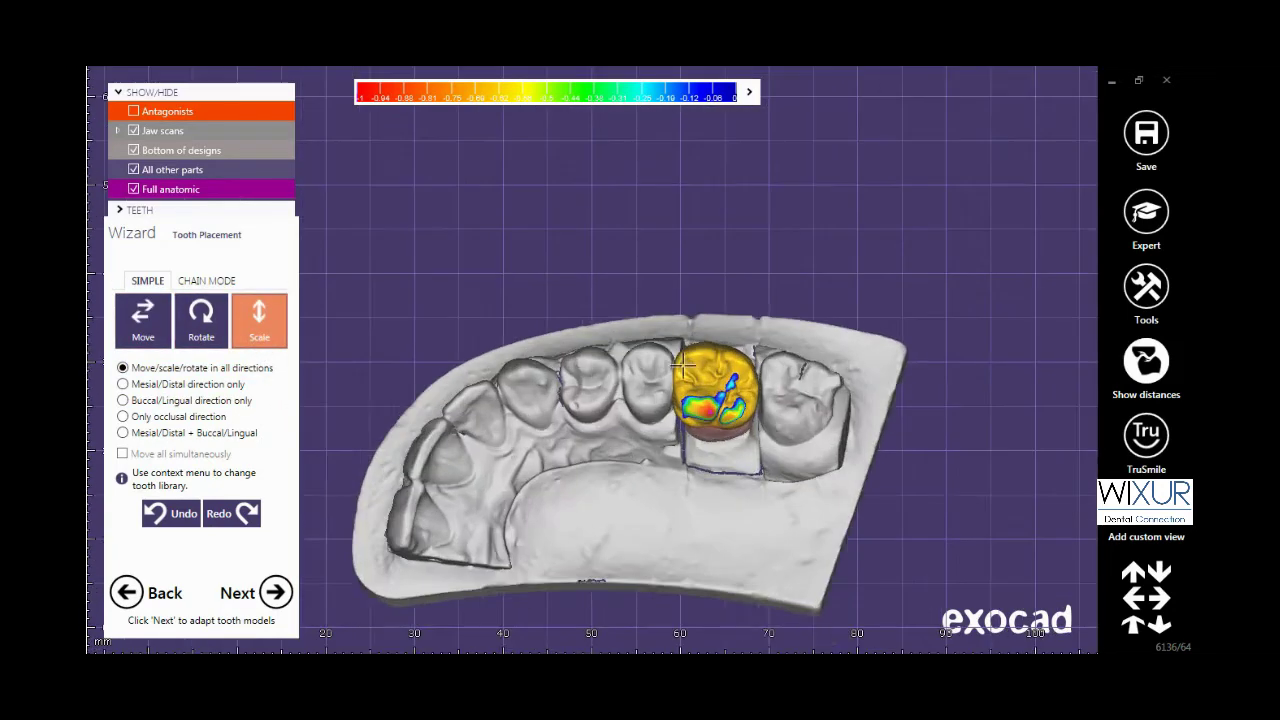
mouse_move(707, 372)
mouse_down()
mouse_move(695, 350)
mouse_move(706, 384)
mouse_up()
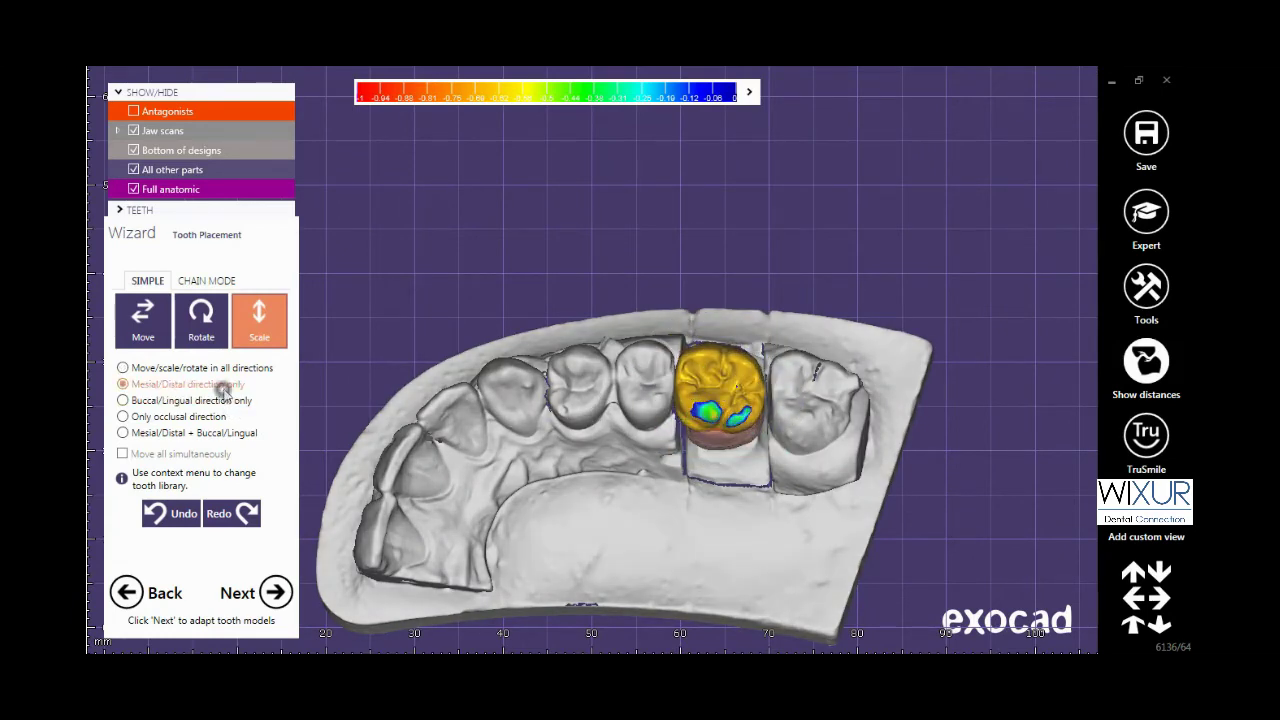
Step: Scale tooth \6 separately, narrowing it mesial/distally, stretching it buccal/lingually and adjusting its occlusal height
click(220, 385)
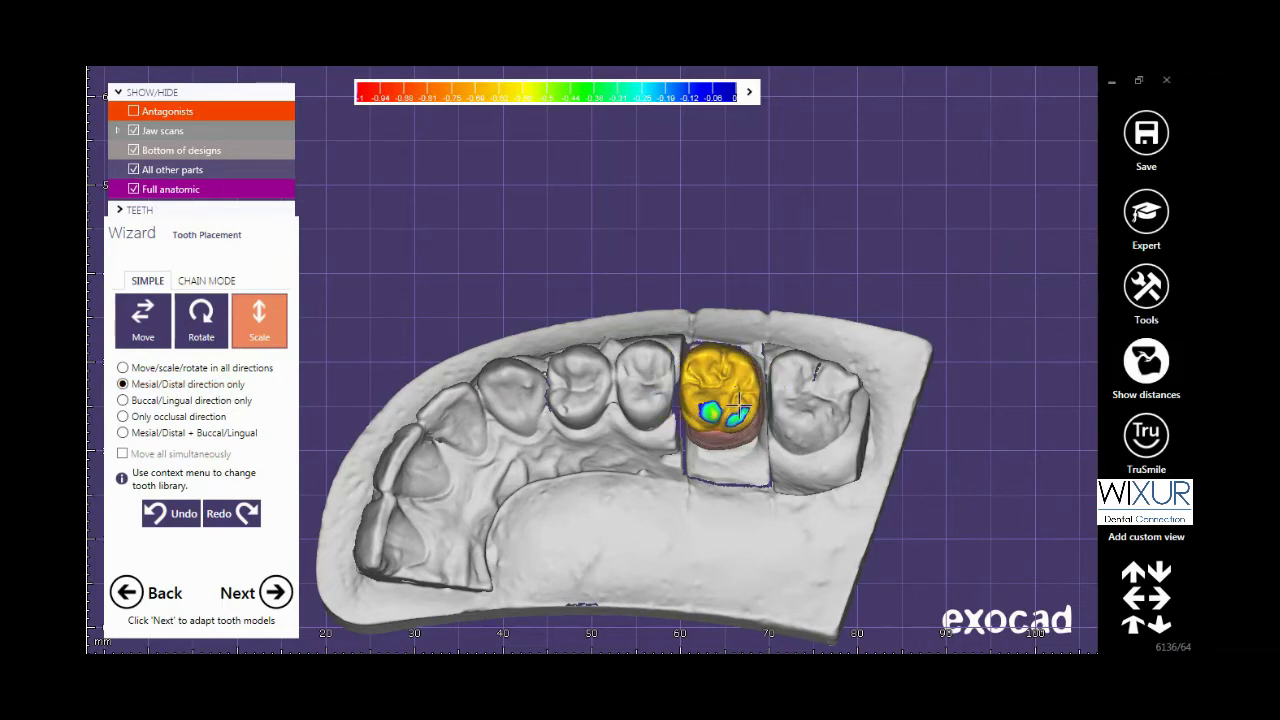
click(212, 401)
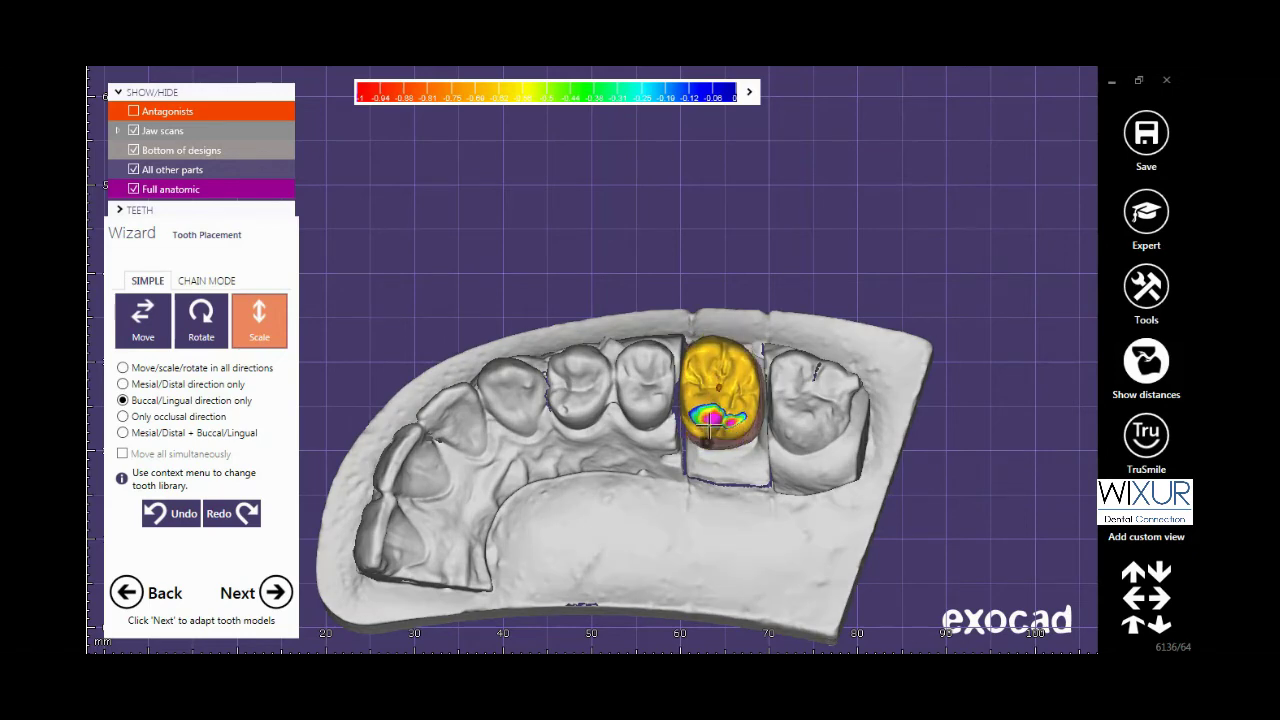
click(162, 417)
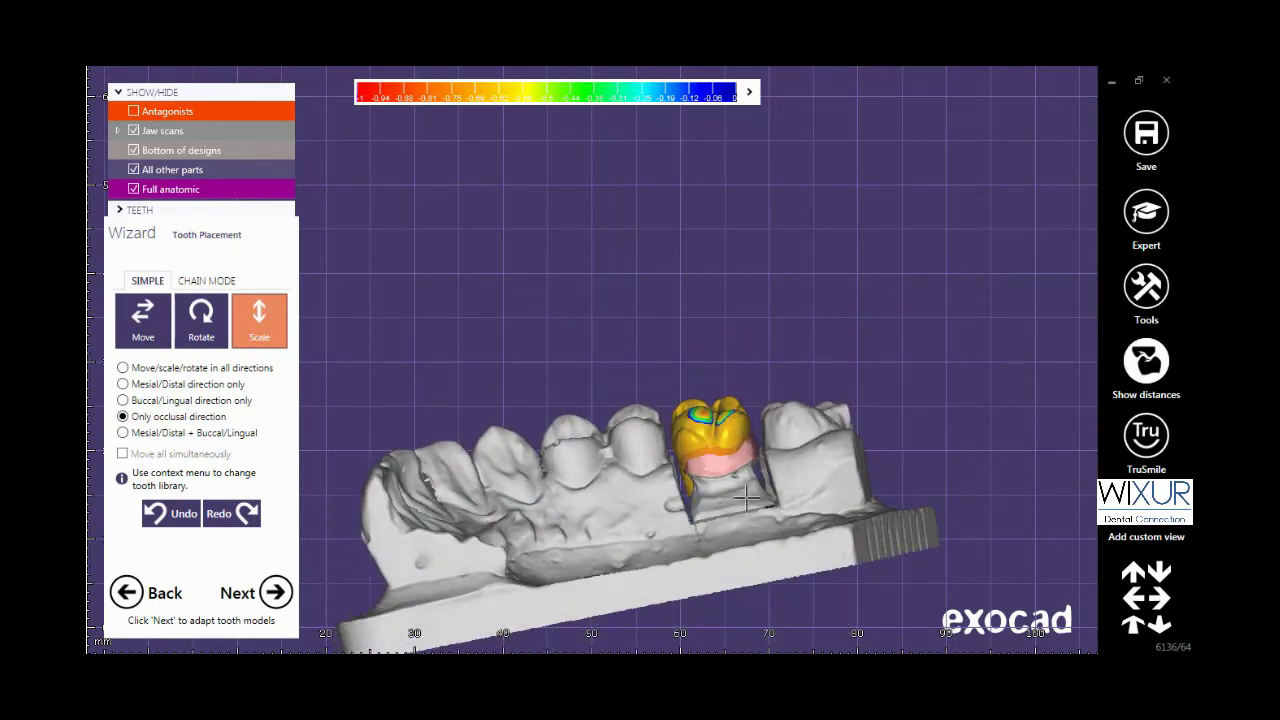
right_drag(746, 497, 733, 608)
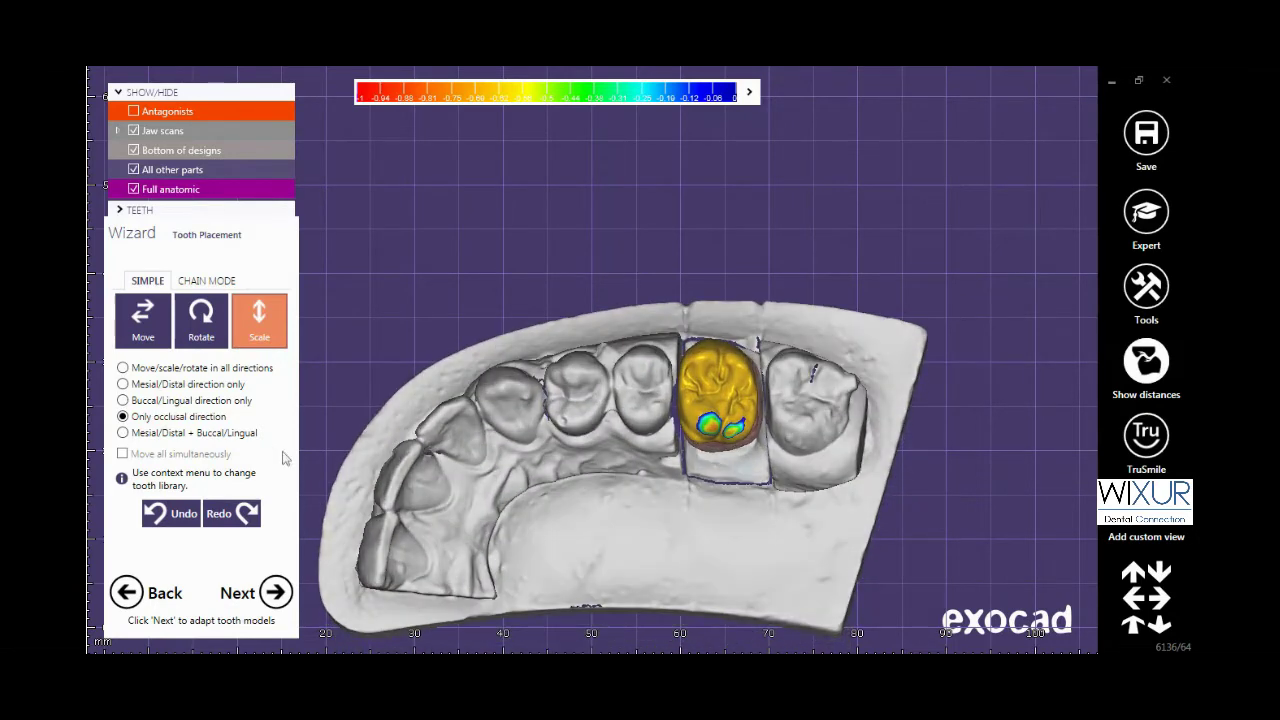
Step: Move tooth \6 freely in all directions to centre it over the preparation and reduce its antagonist contacts
click(157, 335)
click(177, 368)
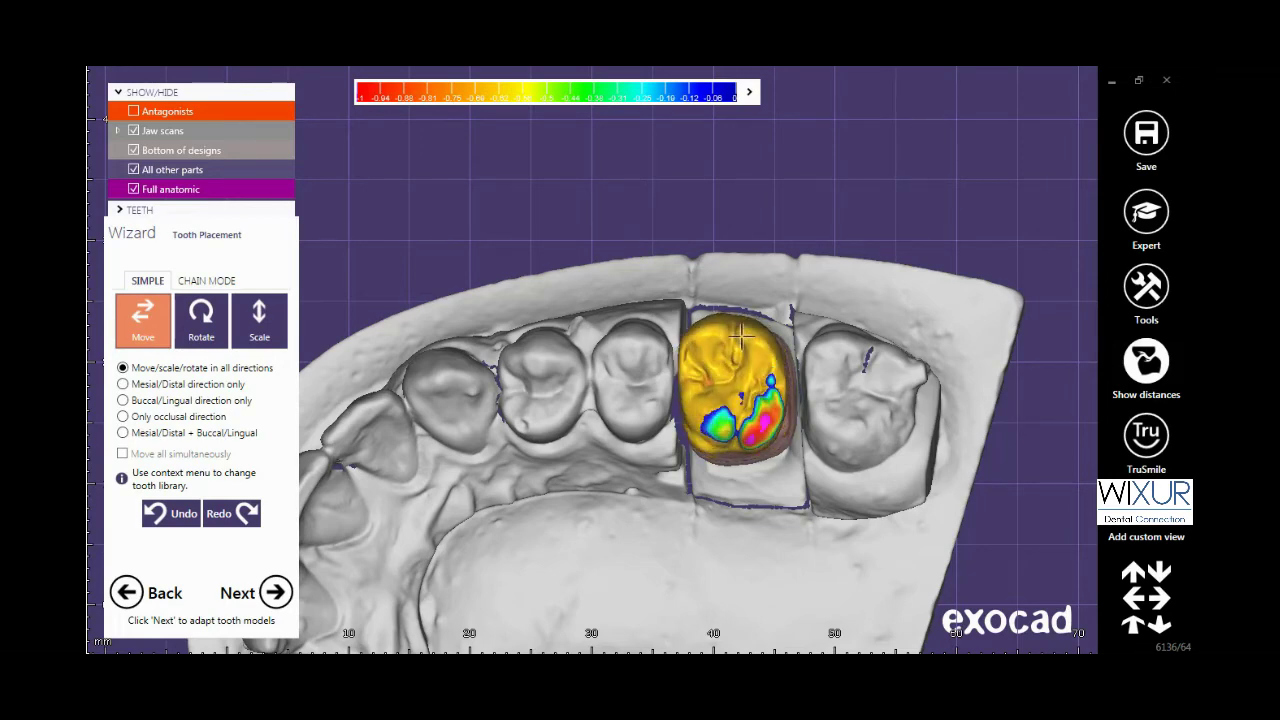
drag(751, 347, 748, 330)
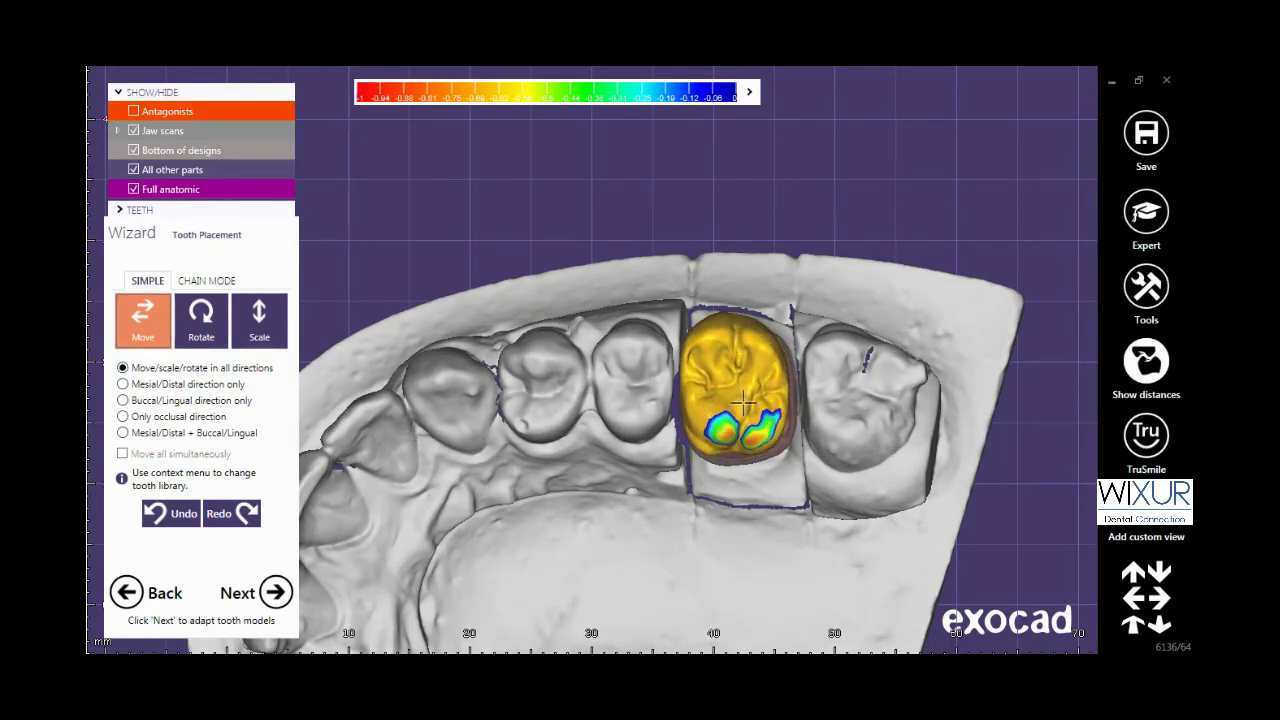
drag(783, 405, 767, 404)
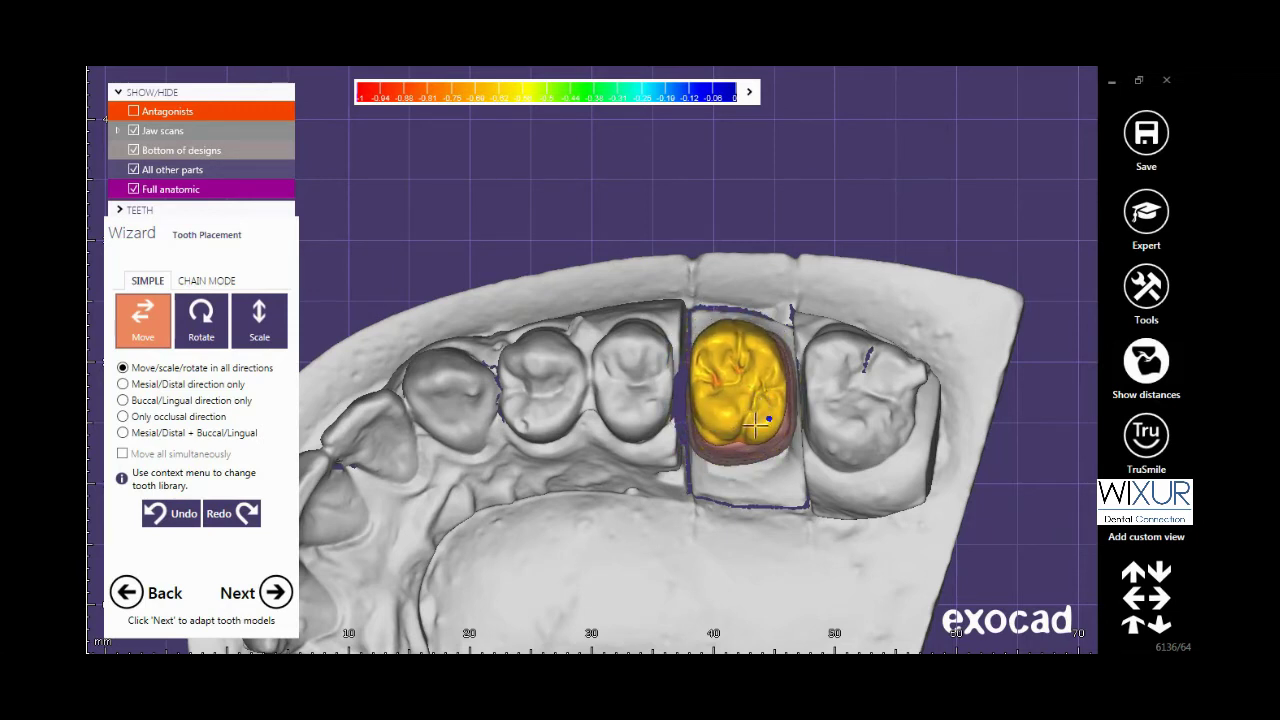
scroll(751, 400, up, 1)
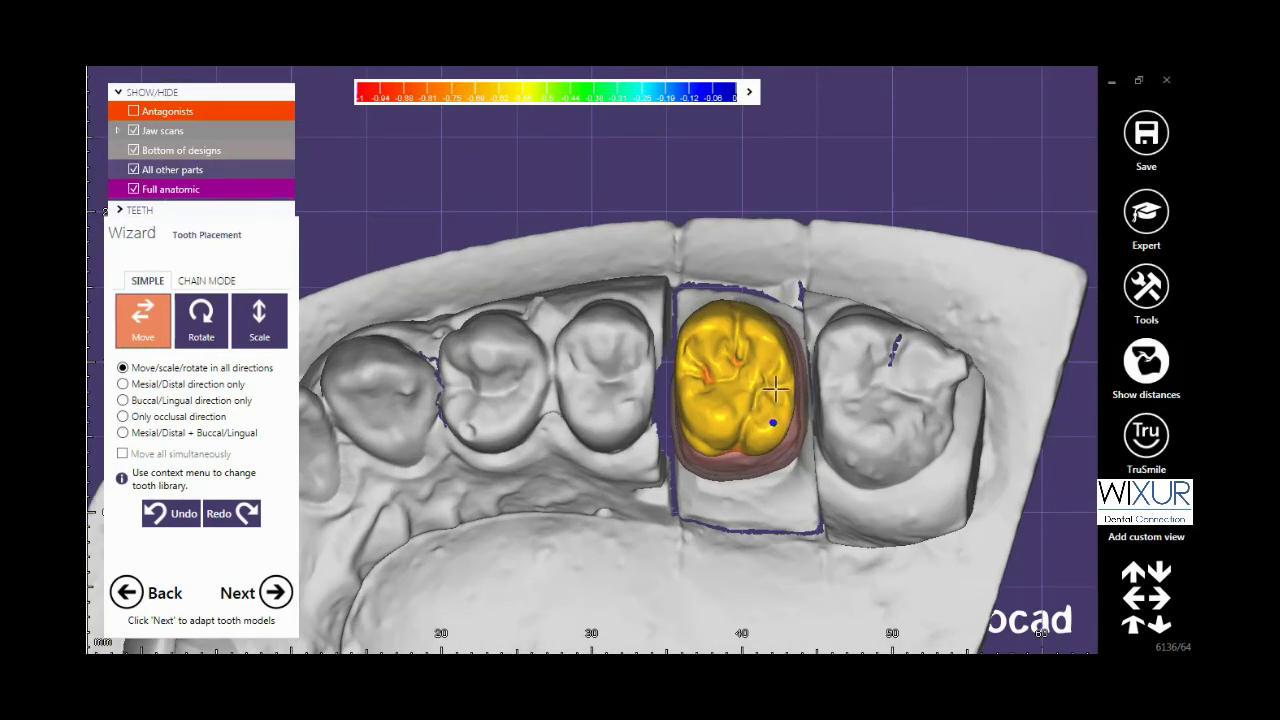
Step: Widen tooth \6 mesial/distally to fill the gap between the neighbouring teeth and fine-tune its position
drag(784, 386, 806, 386)
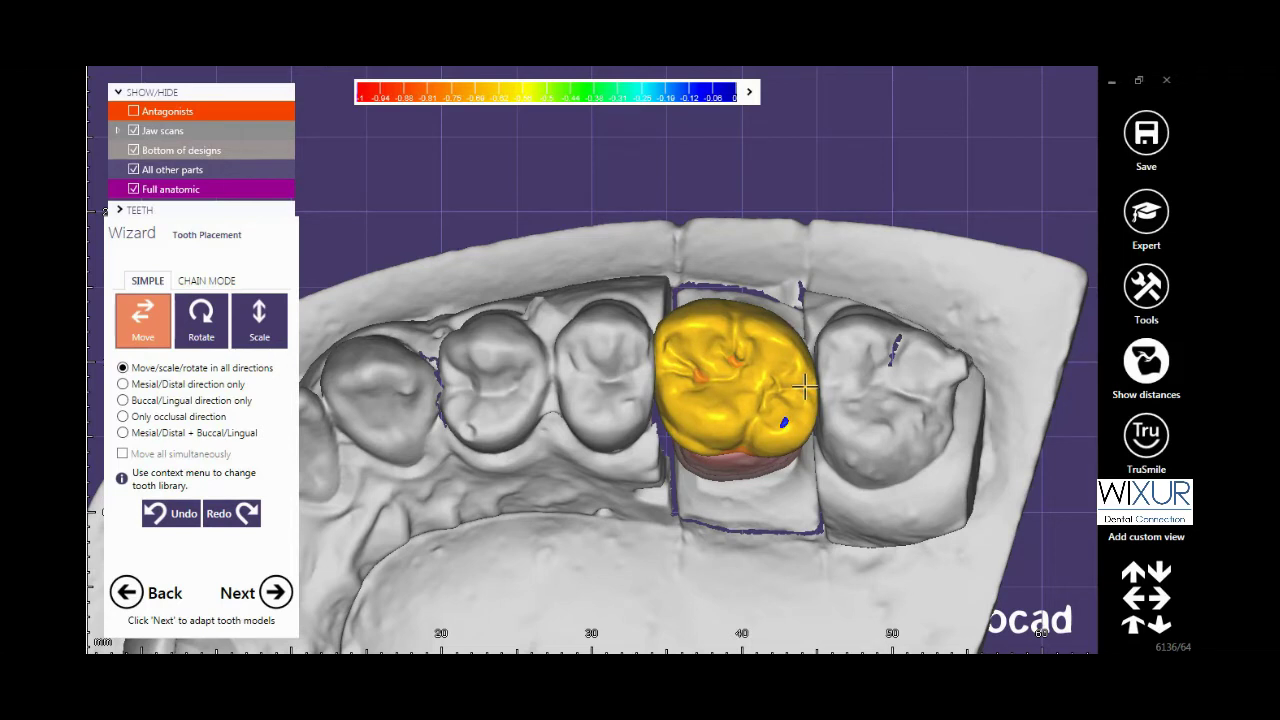
drag(690, 428, 698, 423)
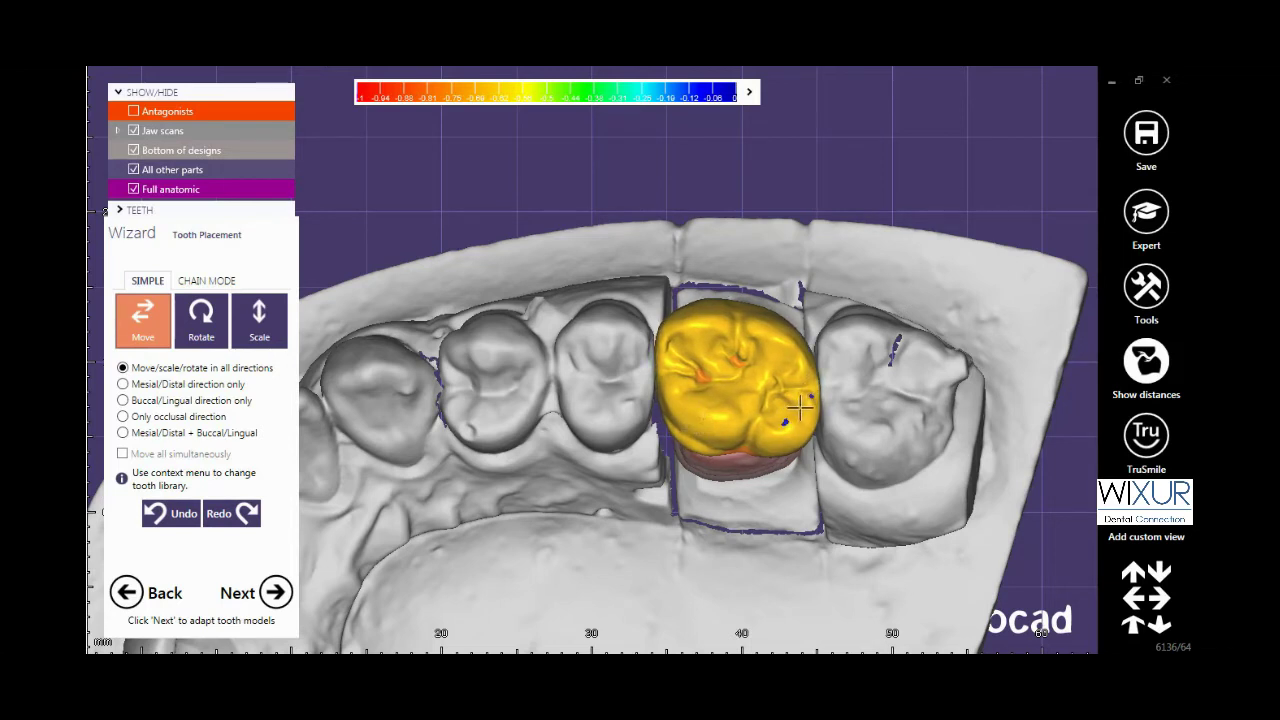
drag(808, 398, 801, 398)
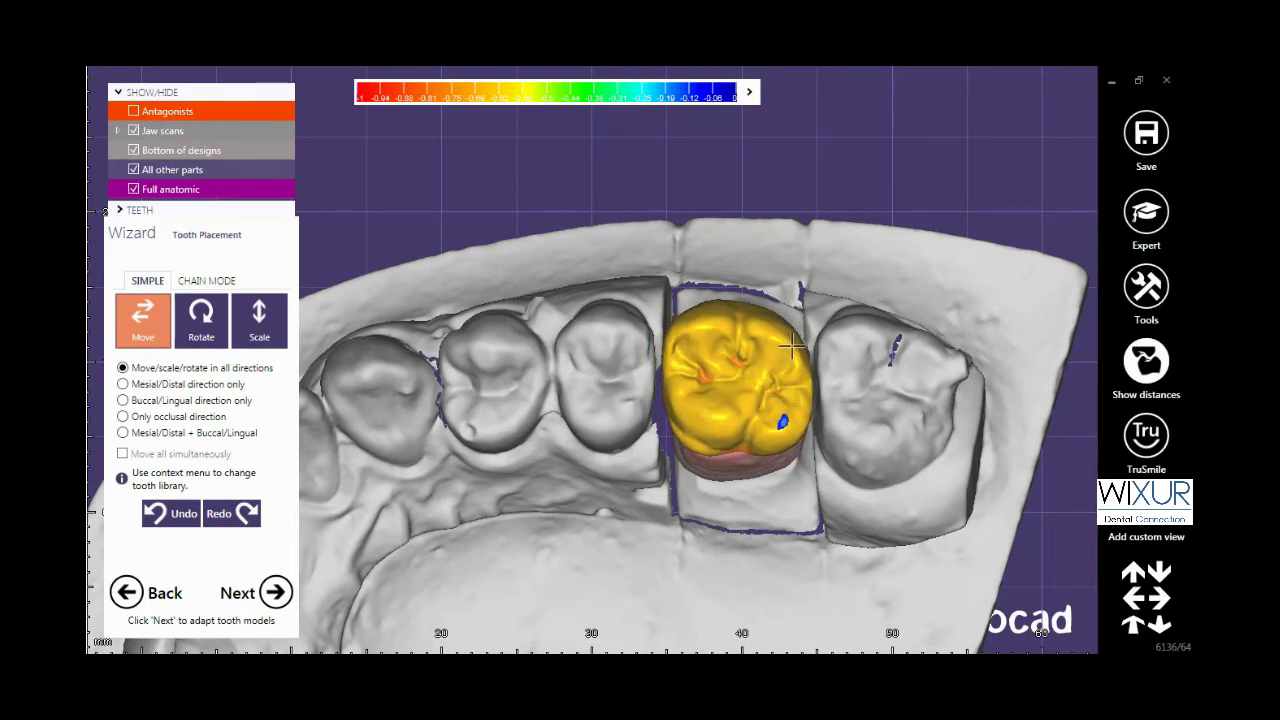
drag(793, 345, 801, 350)
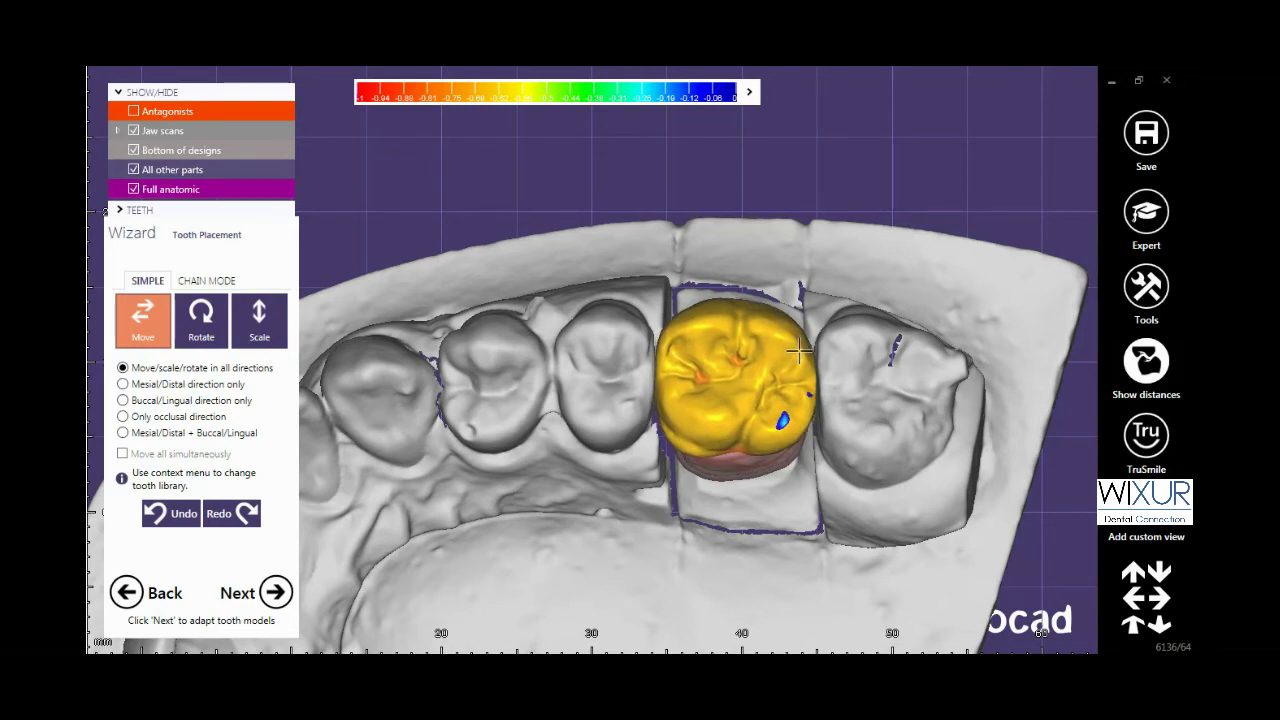
Step: Show the antagonists in a buccal view and shift tooth \6 slightly toward the opposing teeth
scroll(794, 361, down, 3)
middle_drag(794, 361, 797, 241)
right_drag(797, 241, 813, 372)
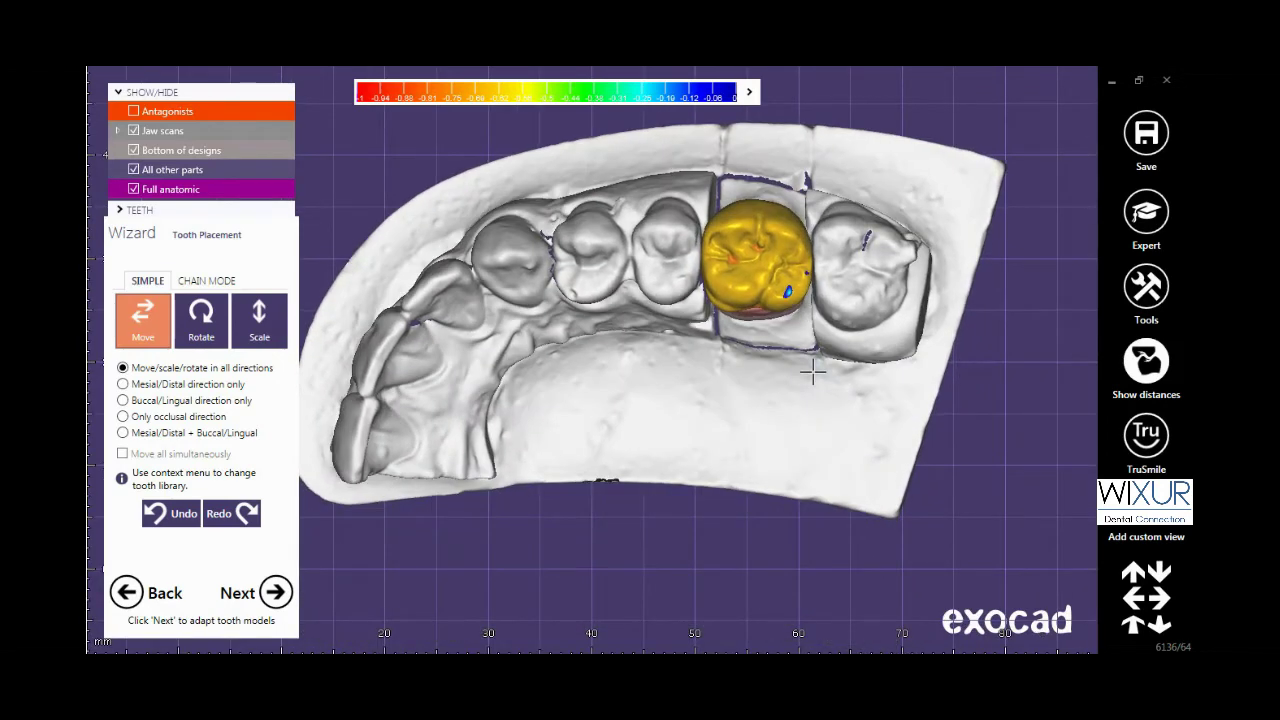
right_drag(706, 262, 712, 352)
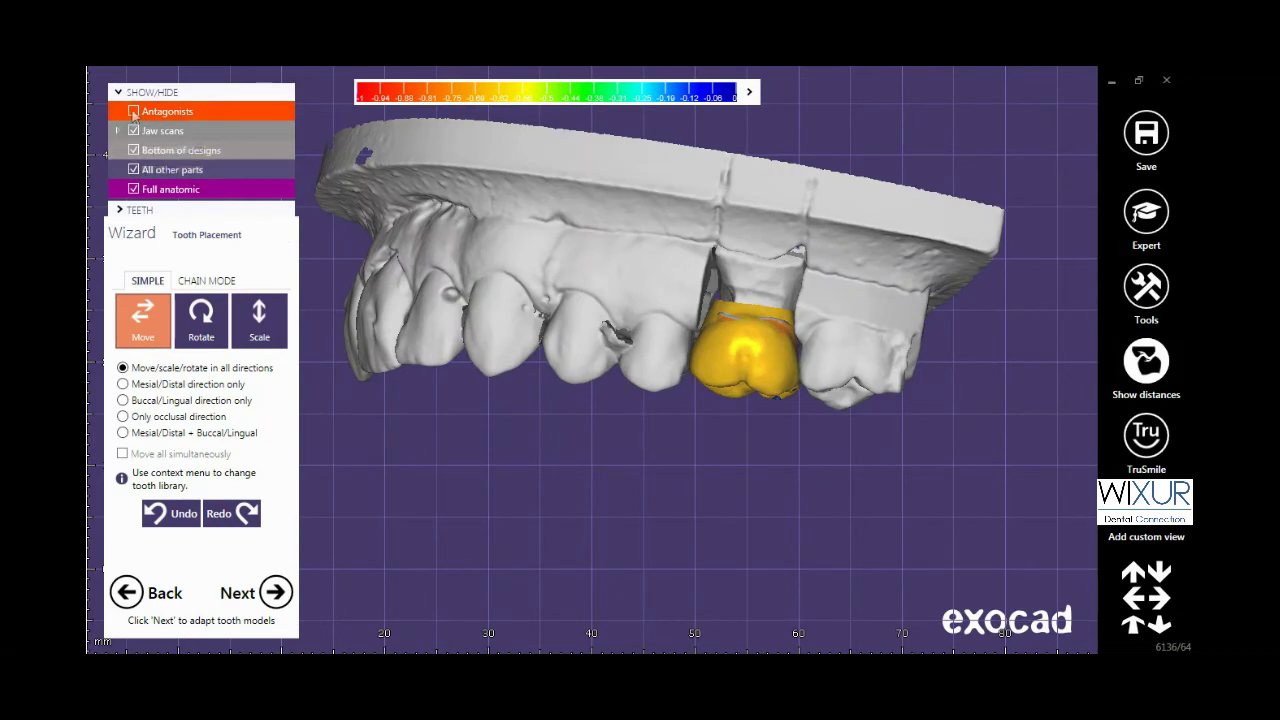
click(133, 111)
right_drag(590, 445, 778, 449)
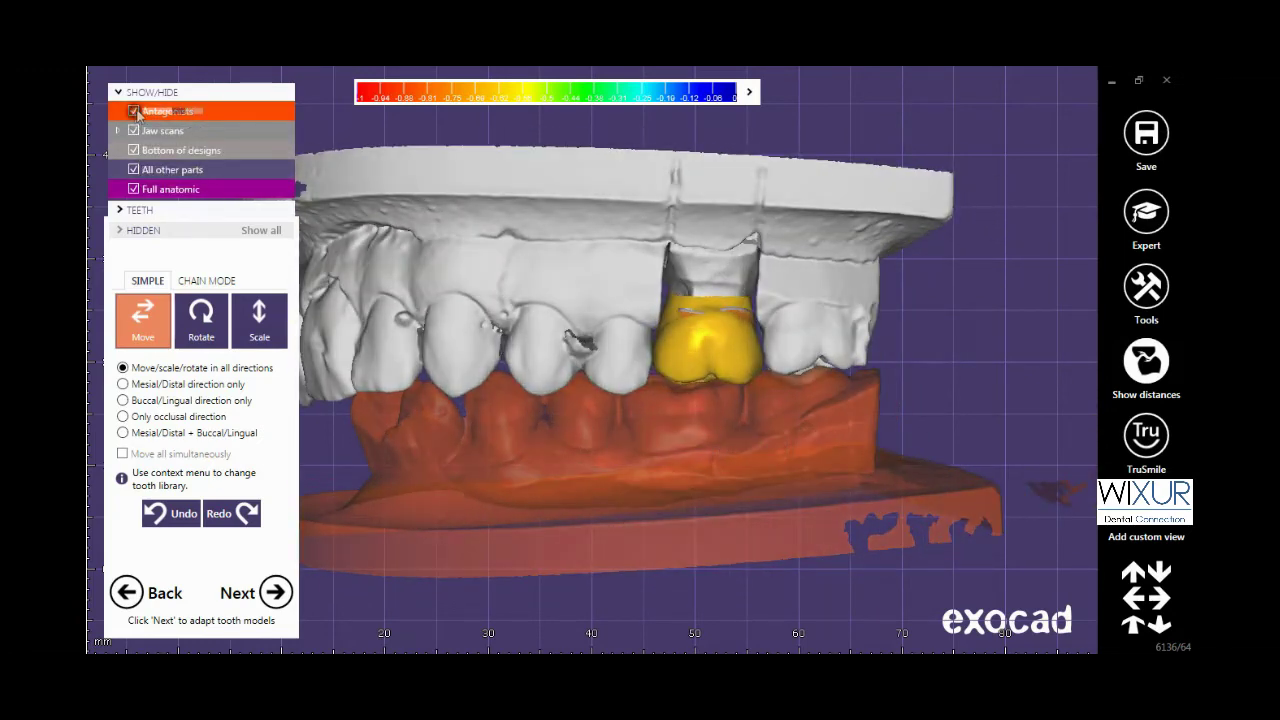
click(134, 111)
right_drag(676, 440, 692, 440)
key(a)
scroll(706, 378, up, 3)
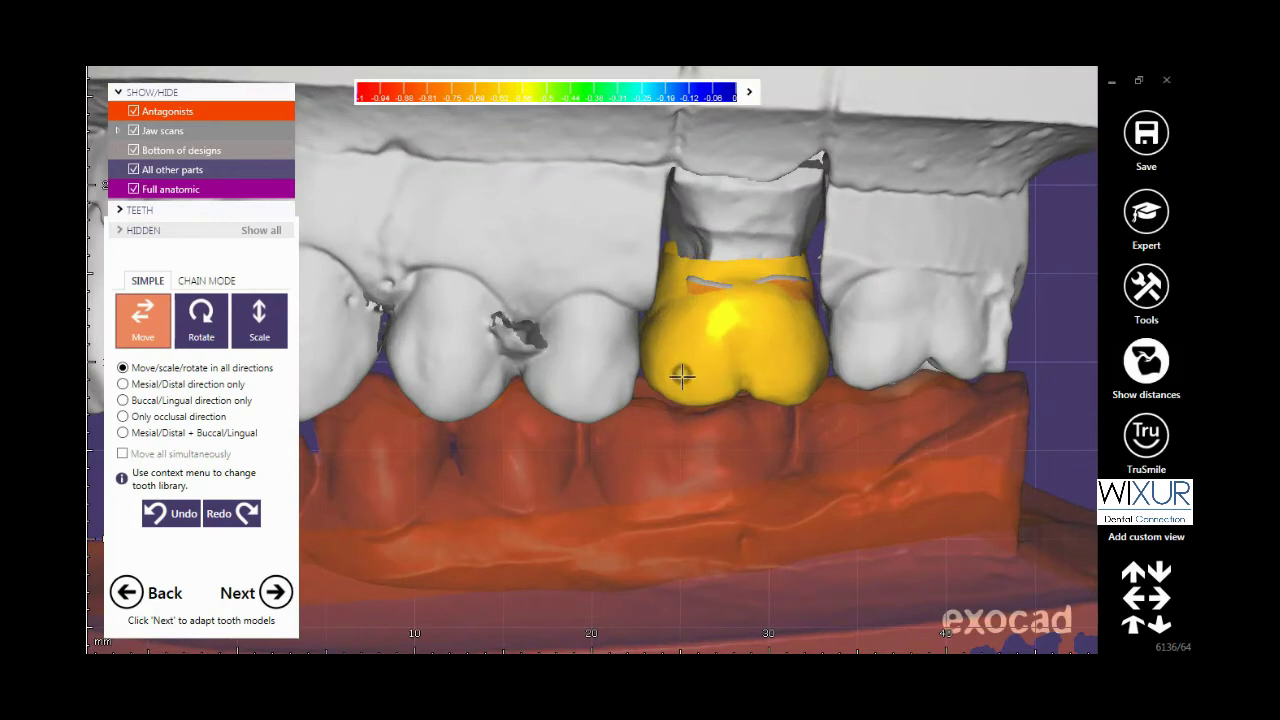
drag(706, 375, 706, 377)
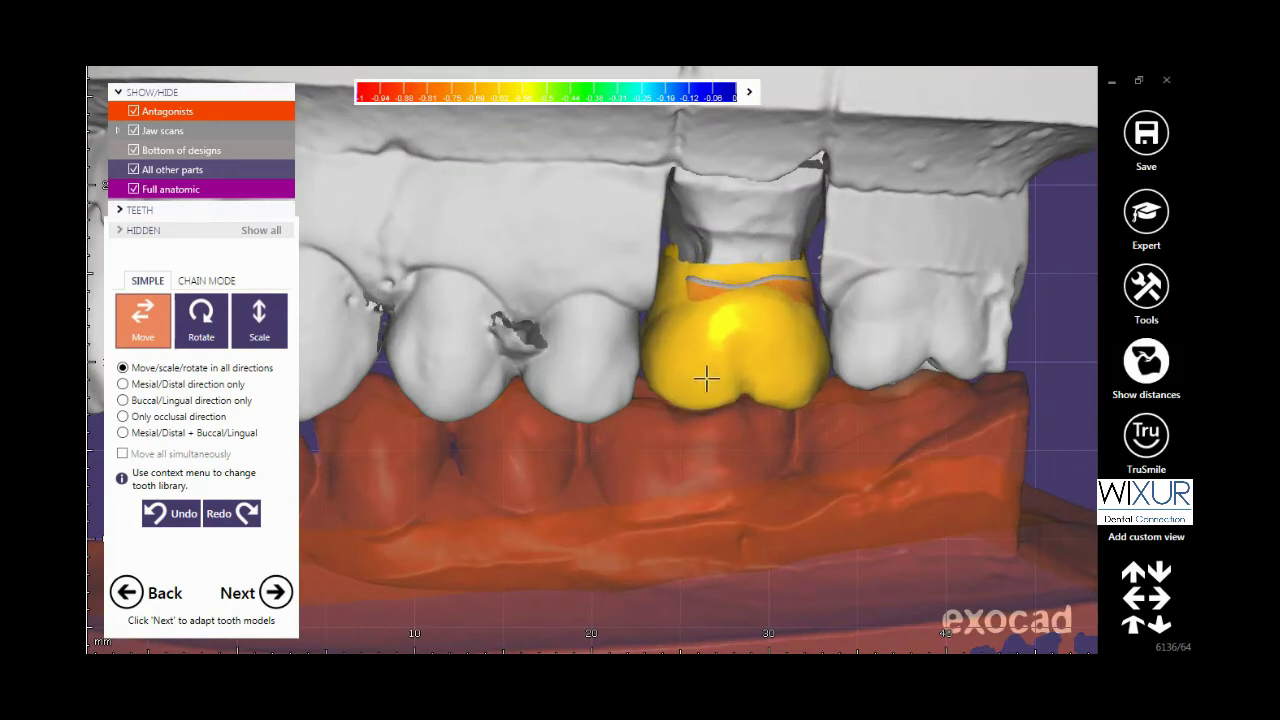
Step: Examine the placement and contacts of tooth \6 from the occlusal, palatal and buccal sides, with and without the antagonists
key(a)
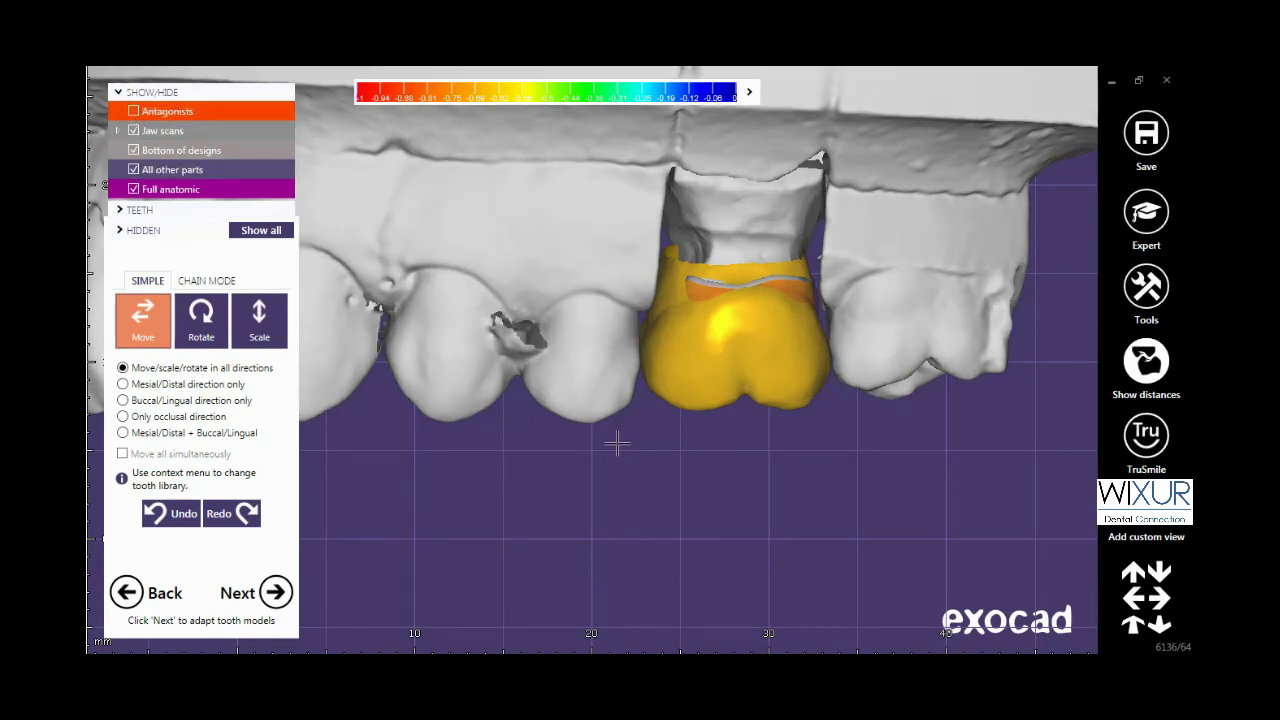
key(a)
mouse_move(687, 470)
right_down()
mouse_move(668, 474)
mouse_move(689, 457)
mouse_move(706, 517)
mouse_move(699, 472)
right_up()
key(a)
ctrl+click(676, 473)
scroll(712, 344, up, 2)
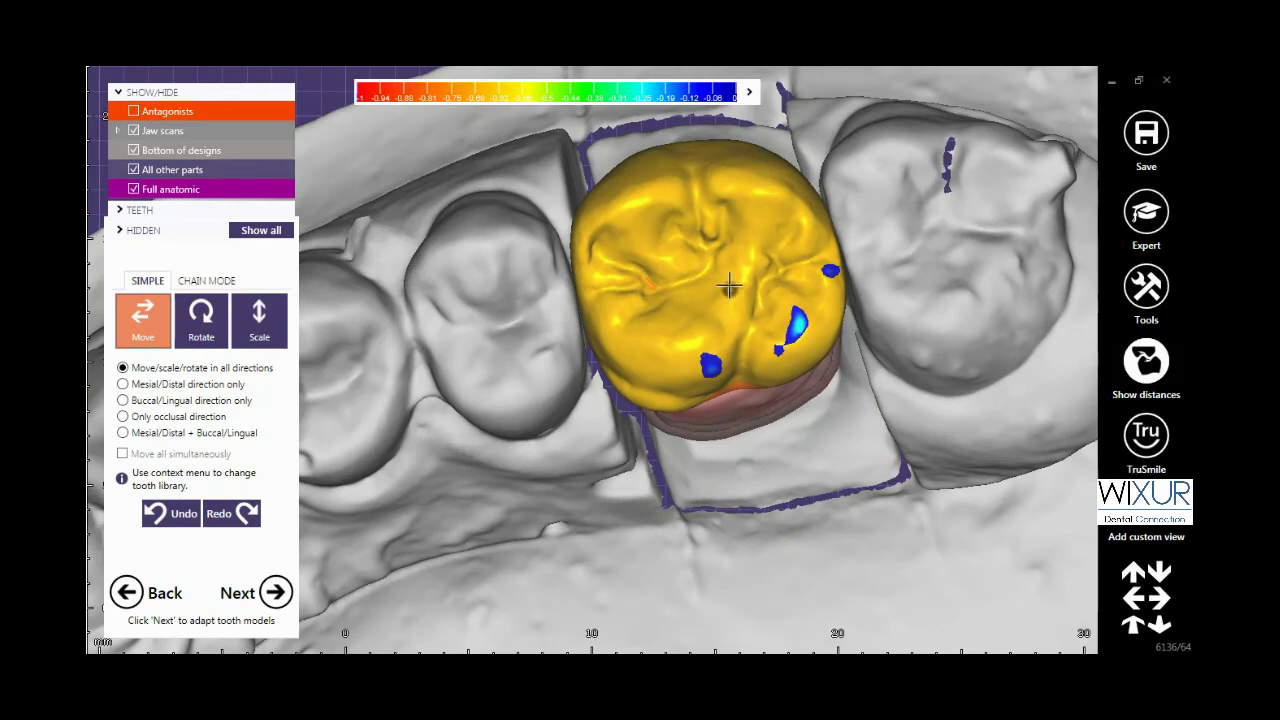
scroll(739, 305, down, 4)
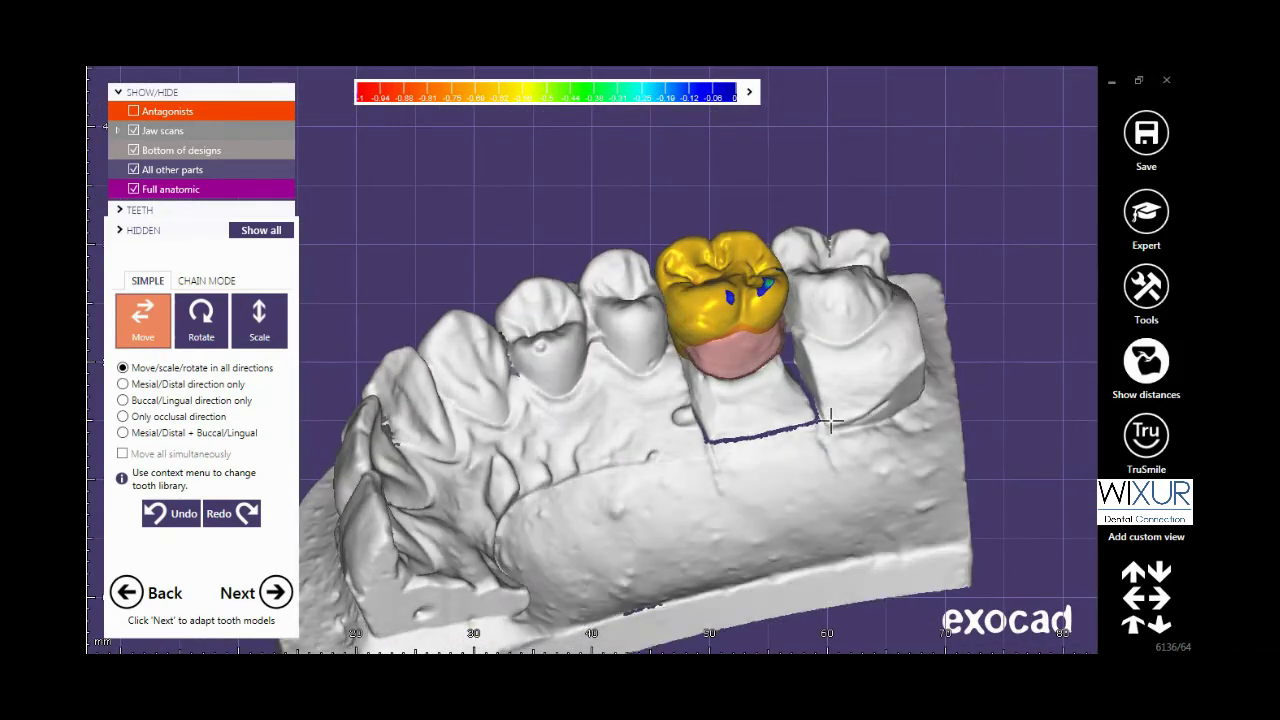
scroll(777, 369, up, 2)
right_drag(738, 352, 787, 362)
scroll(787, 362, down, 6)
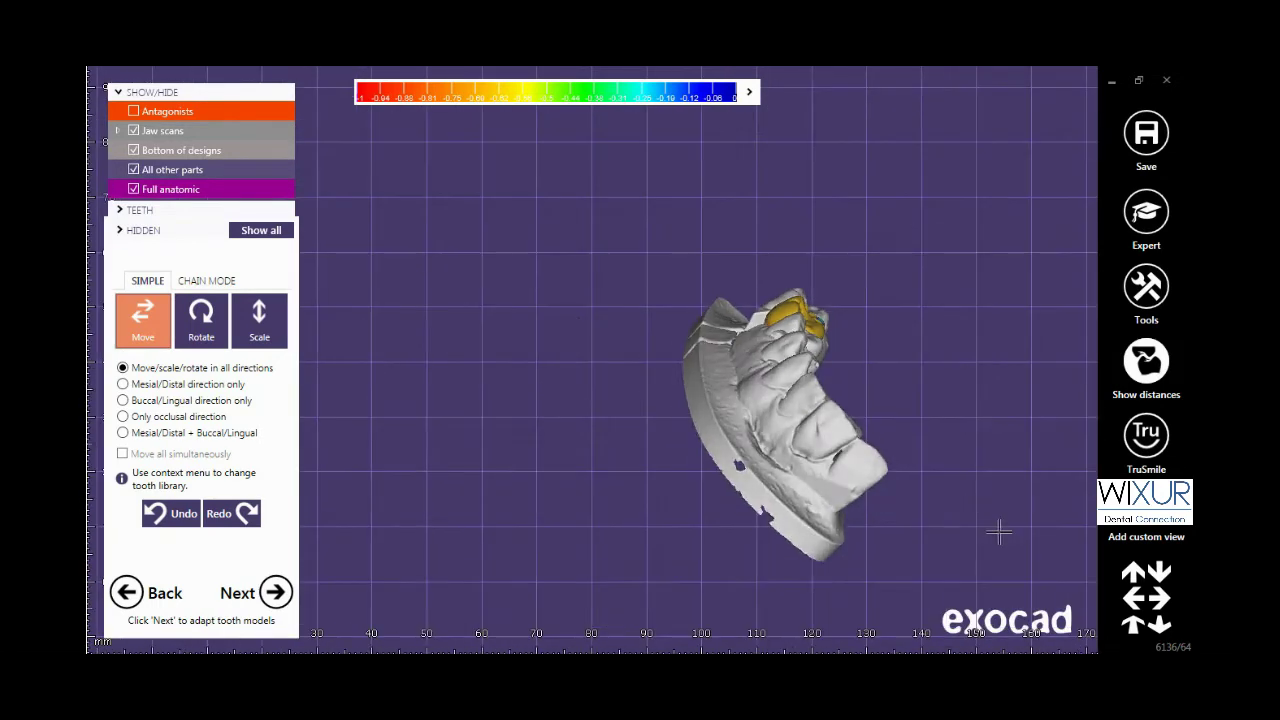
right_drag(999, 532, 1050, 530)
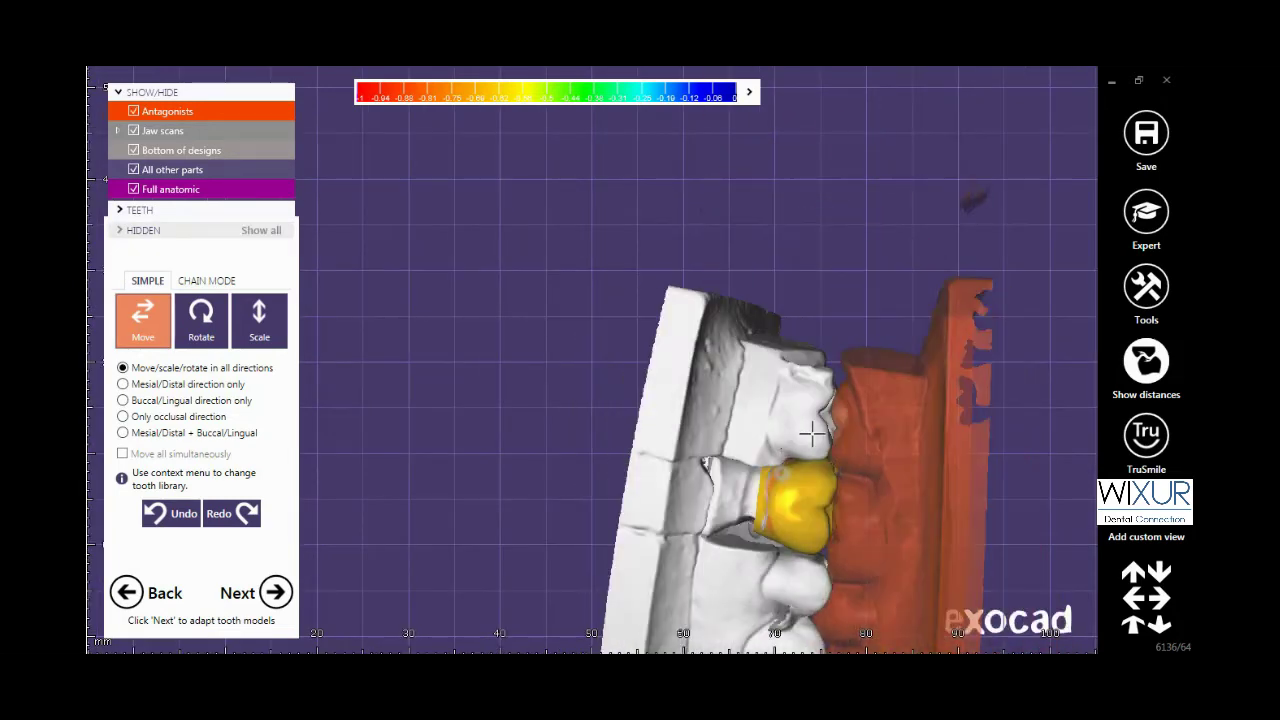
right_drag(766, 549, 700, 525)
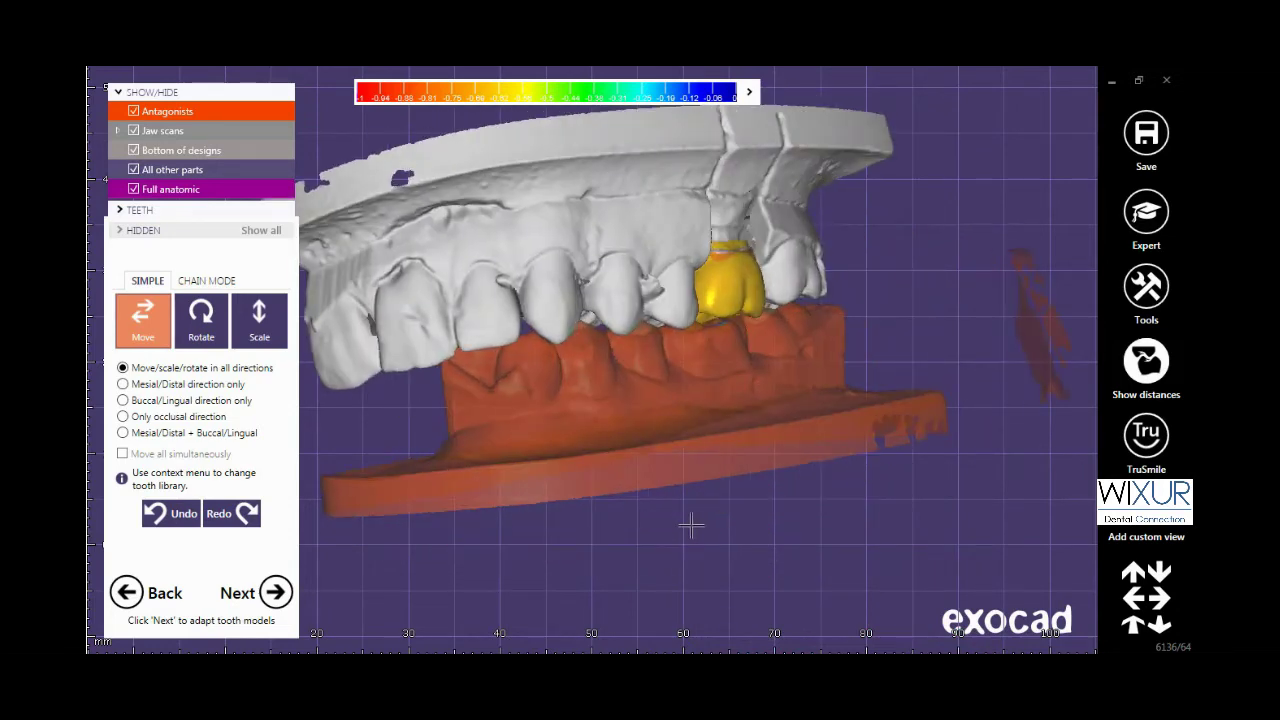
scroll(640, 359, up, 3)
key(a)
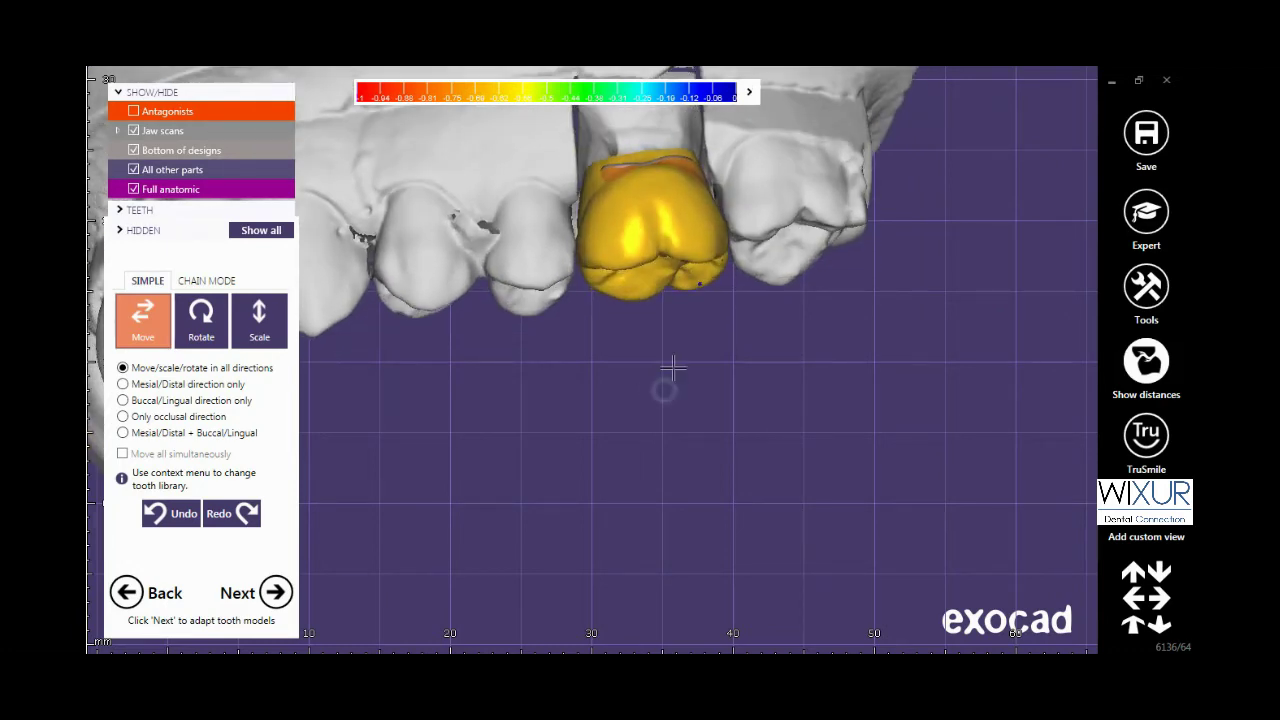
mouse_move(660, 378)
right_down()
mouse_move(671, 480)
mouse_move(664, 462)
right_up()
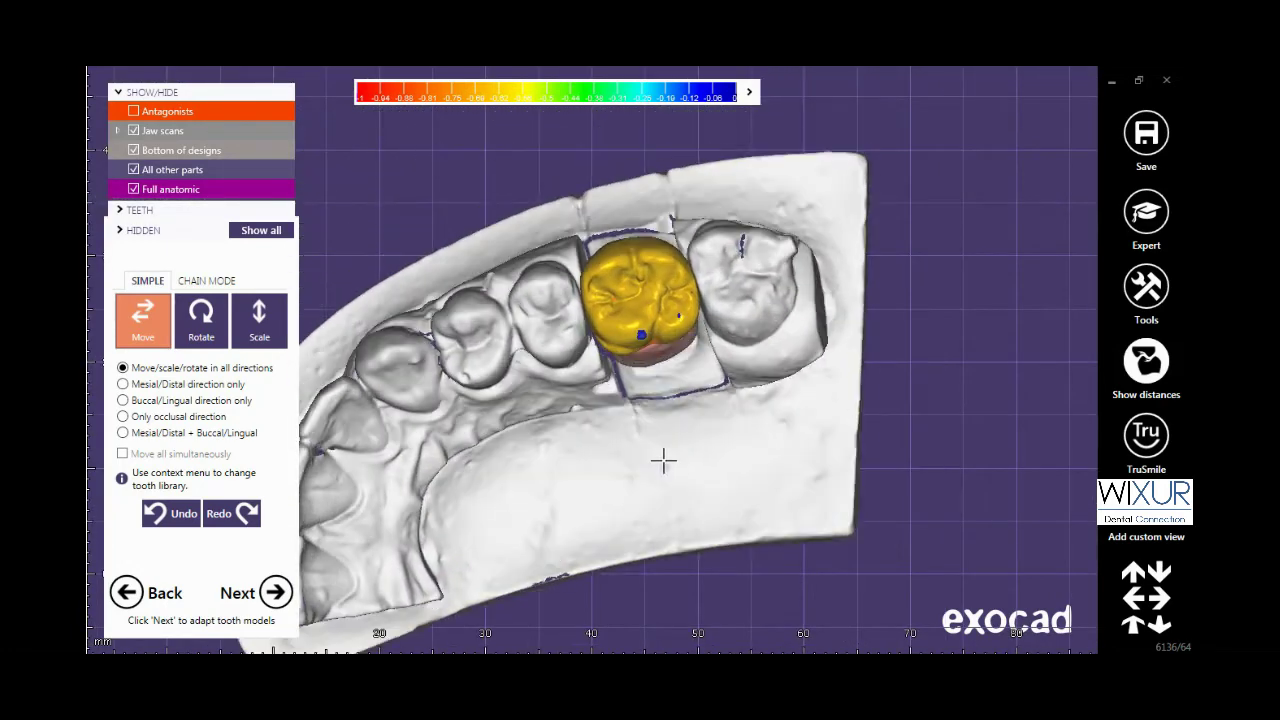
scroll(647, 320, up, 3)
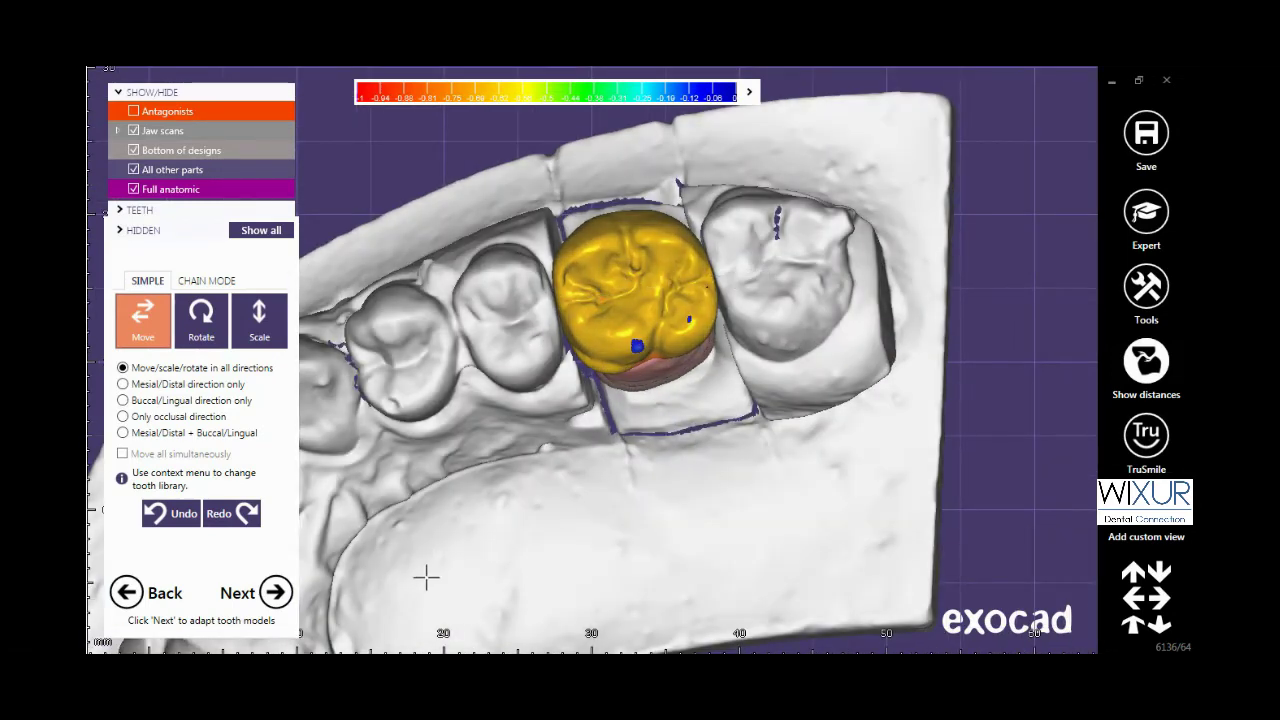
Step: Continue to free-forming and lower the palatal cusps at their antagonist contact spots using free cusp movement
click(275, 592)
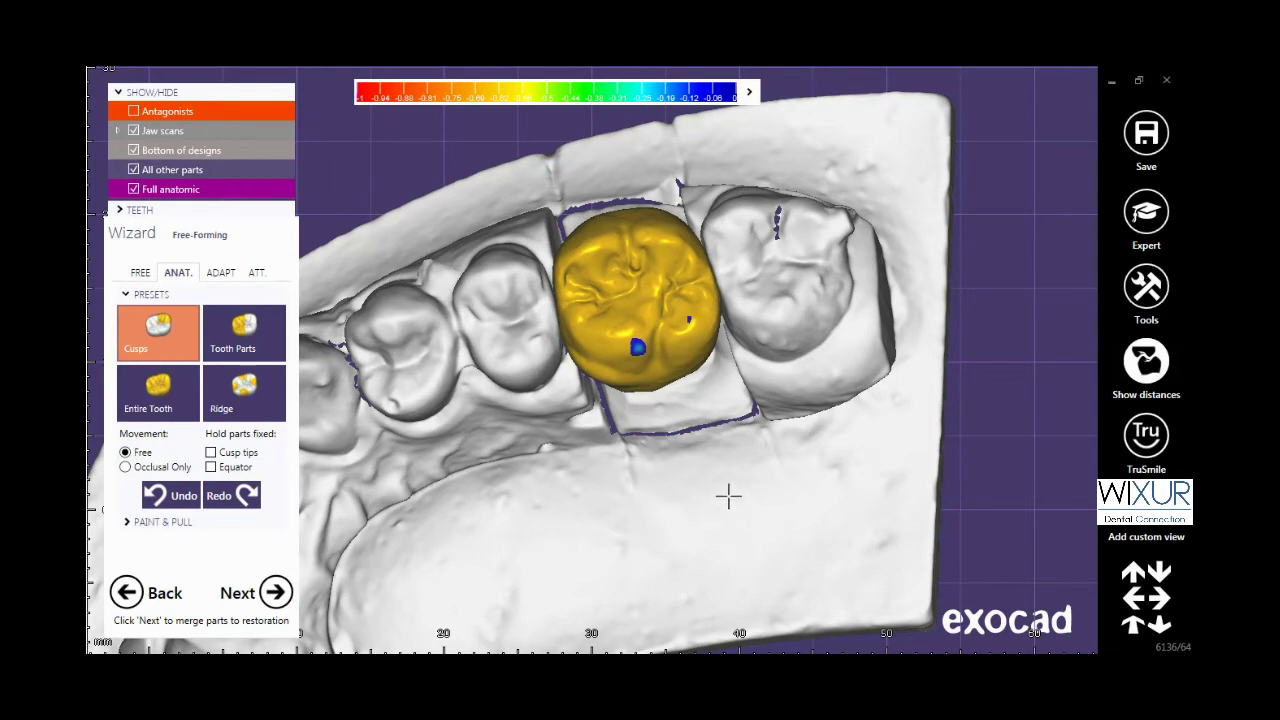
right_drag(738, 468, 700, 443)
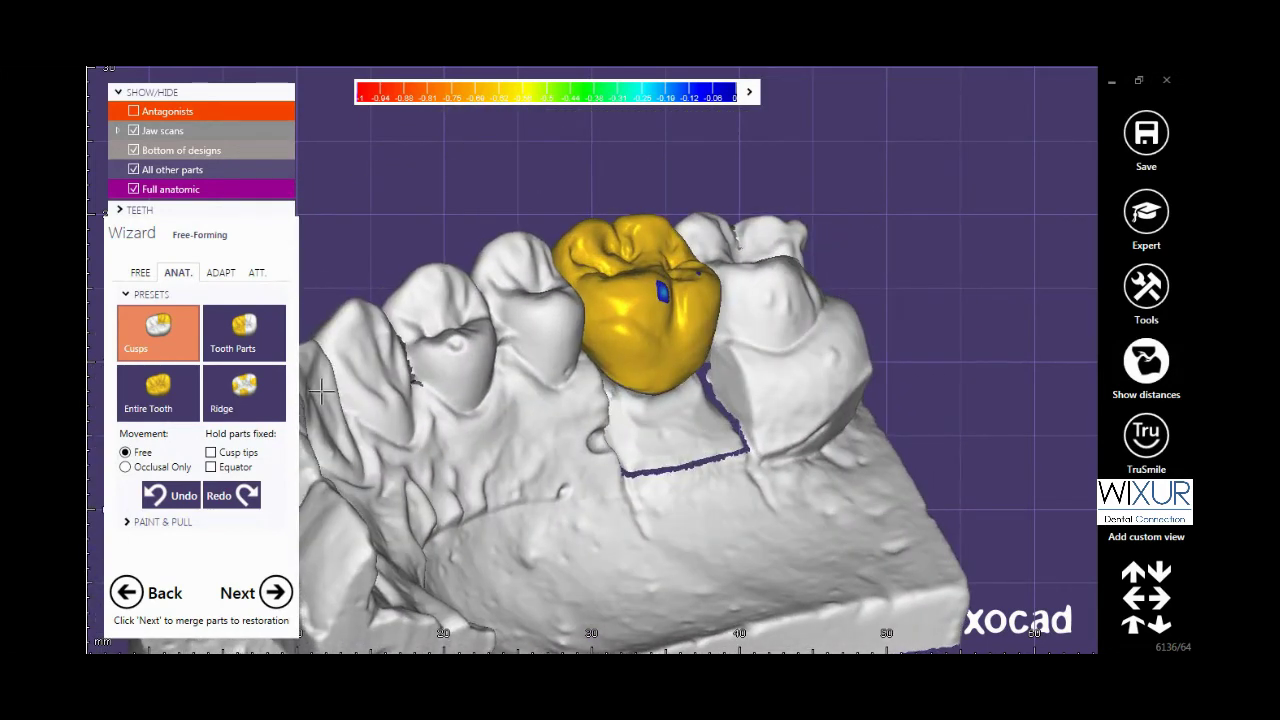
scroll(708, 300, up, 5)
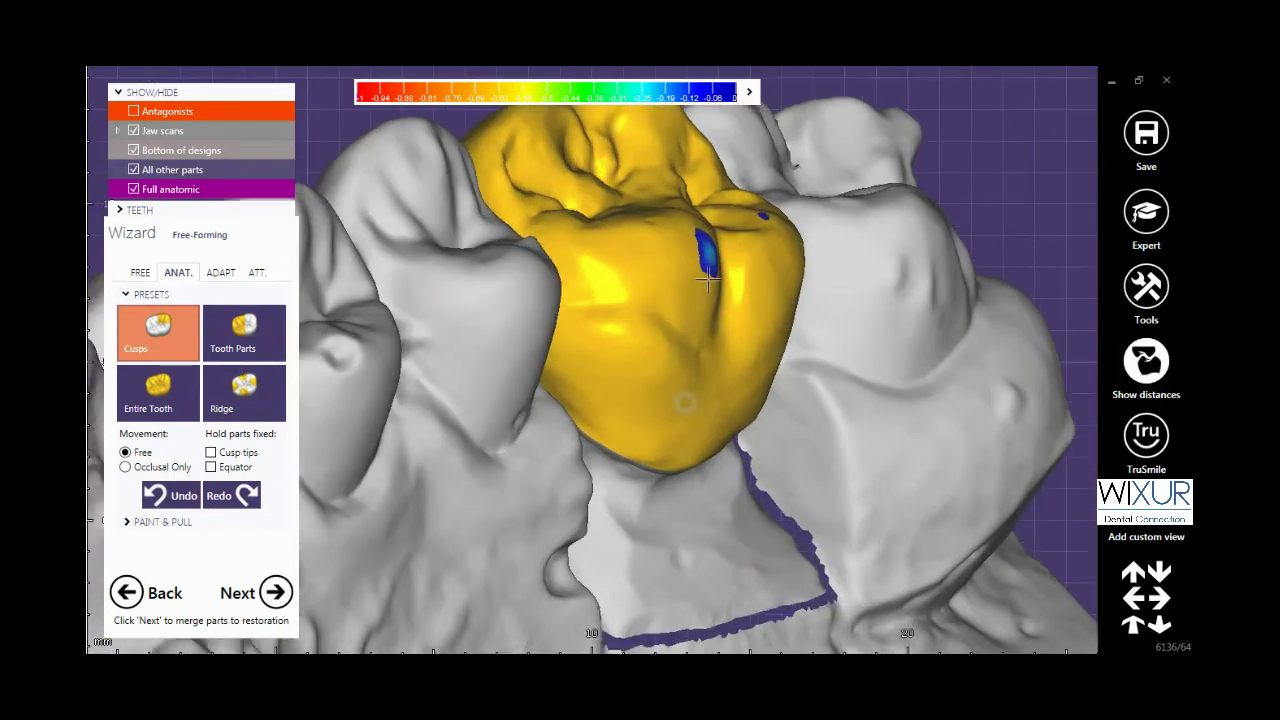
scroll(708, 283, up, 2)
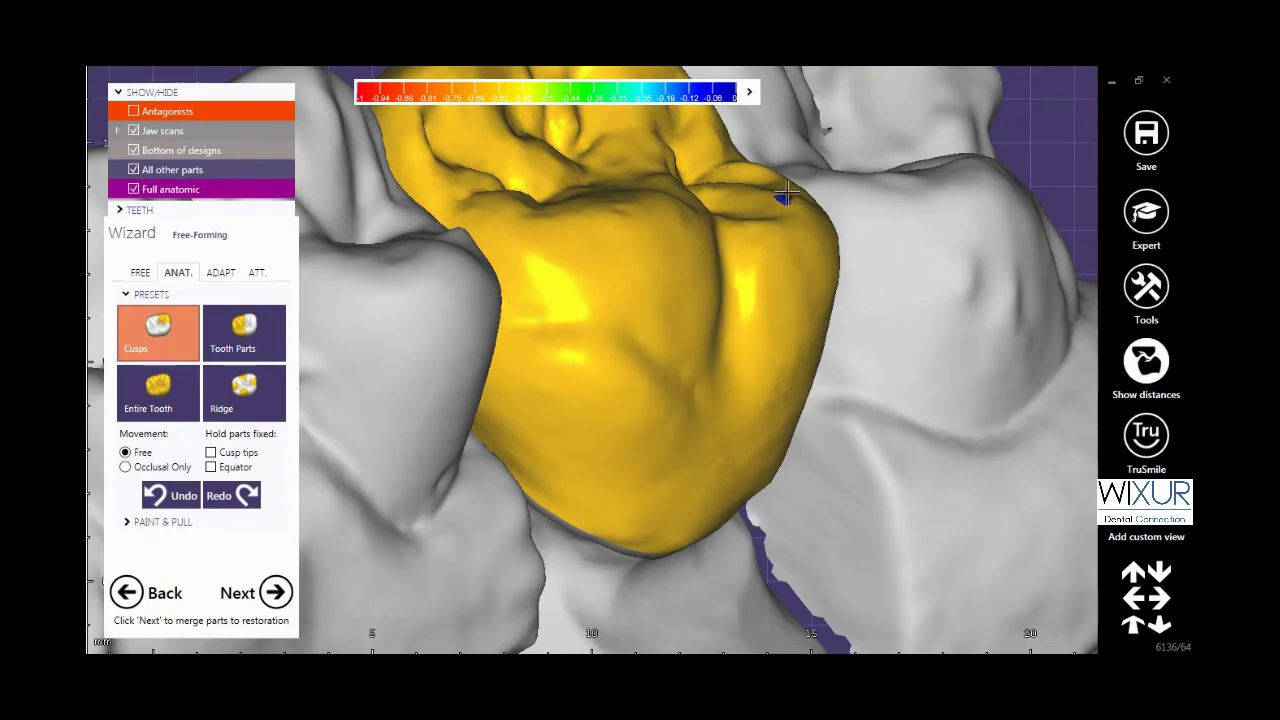
drag(785, 193, 785, 203)
Step: Reshape the crown's mesial and distal contact areas against the neighbouring teeth using the Tooth Parts preset
scroll(793, 227, down, 5)
right_drag(800, 437, 823, 437)
scroll(577, 271, up, 1)
scroll(577, 265, up, 1)
scroll(577, 260, up, 1)
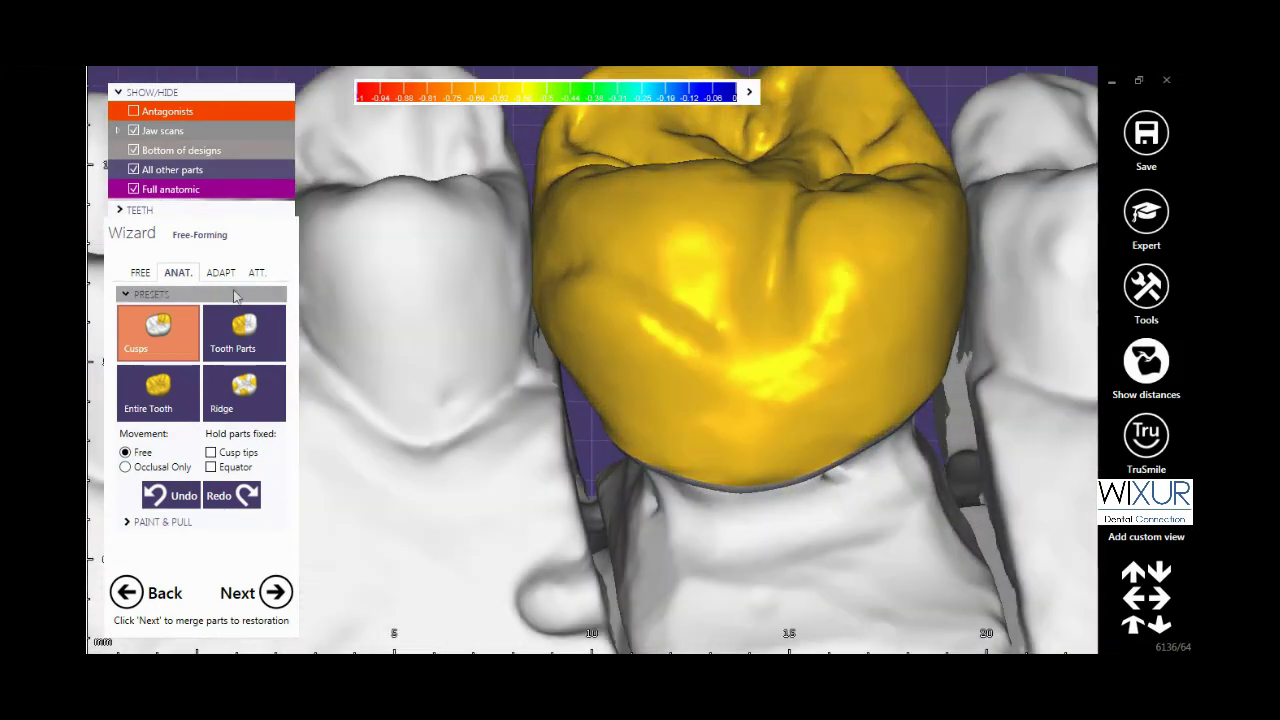
scroll(524, 293, up, 1)
click(272, 345)
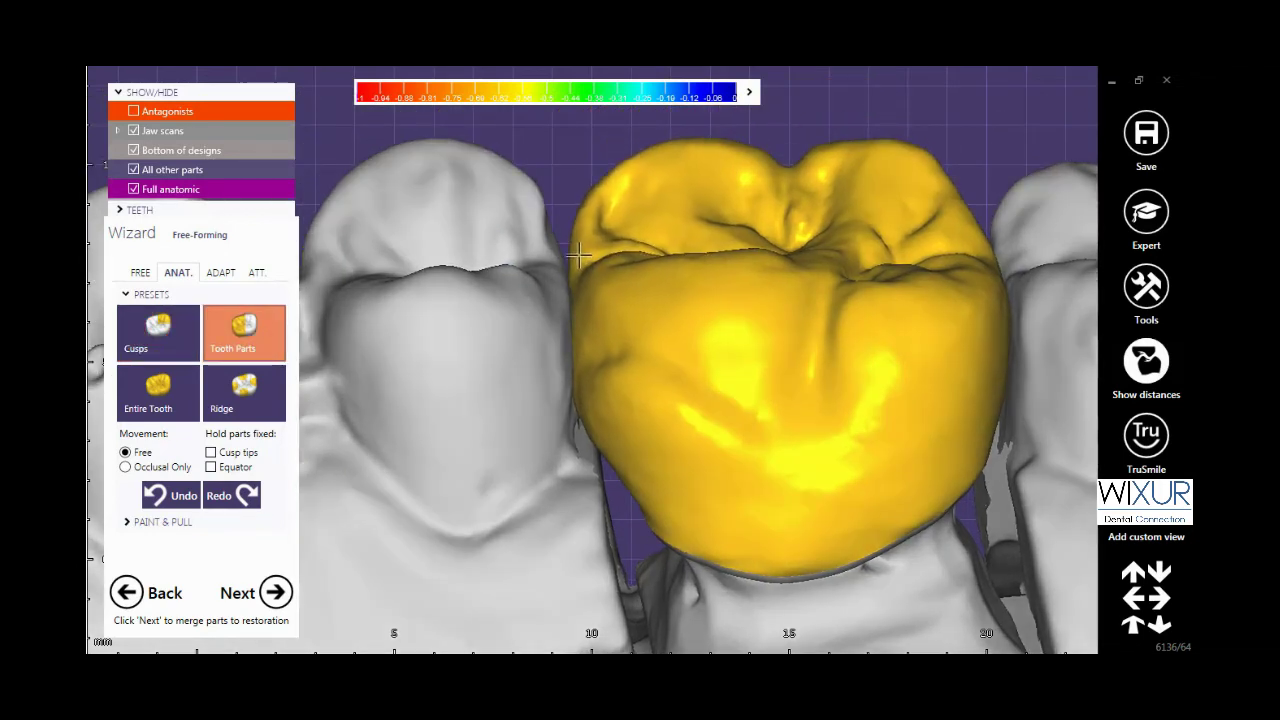
scroll(731, 329, down, 2)
right_drag(731, 329, 793, 341)
scroll(786, 340, up, 1)
right_drag(463, 312, 766, 314)
scroll(807, 266, up, 2)
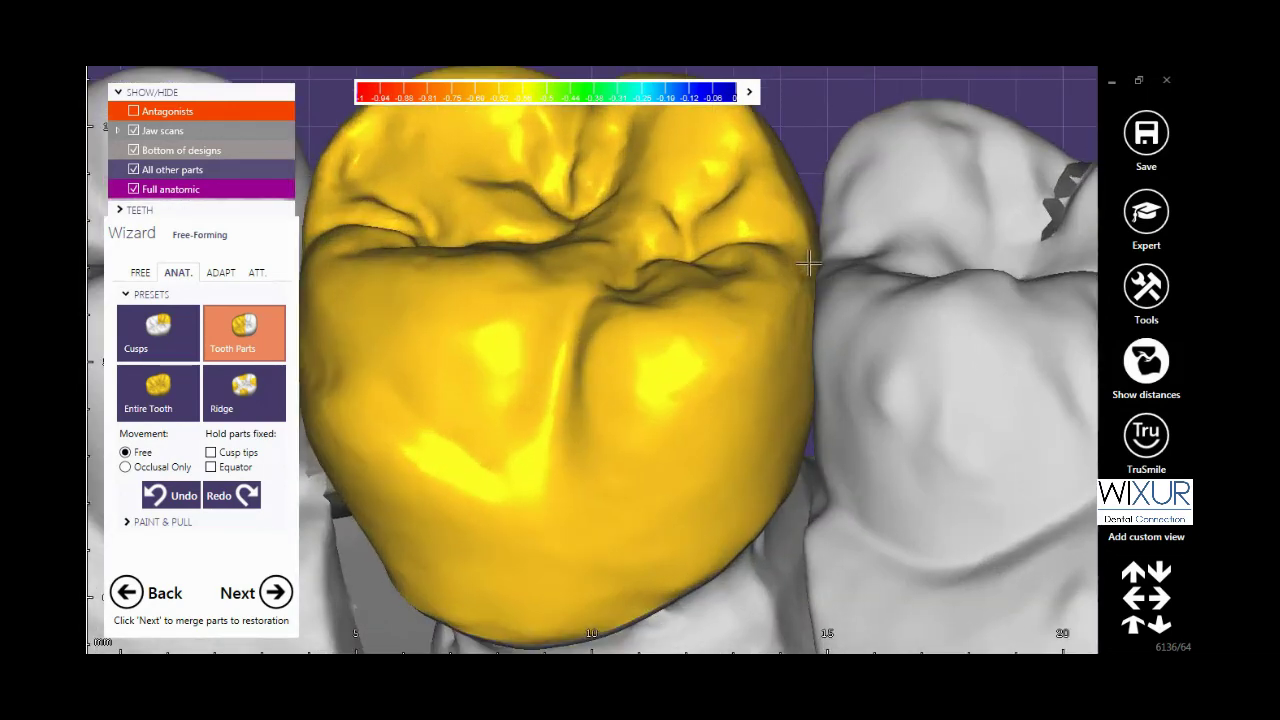
scroll(808, 264, down, 5)
right_drag(766, 426, 551, 430)
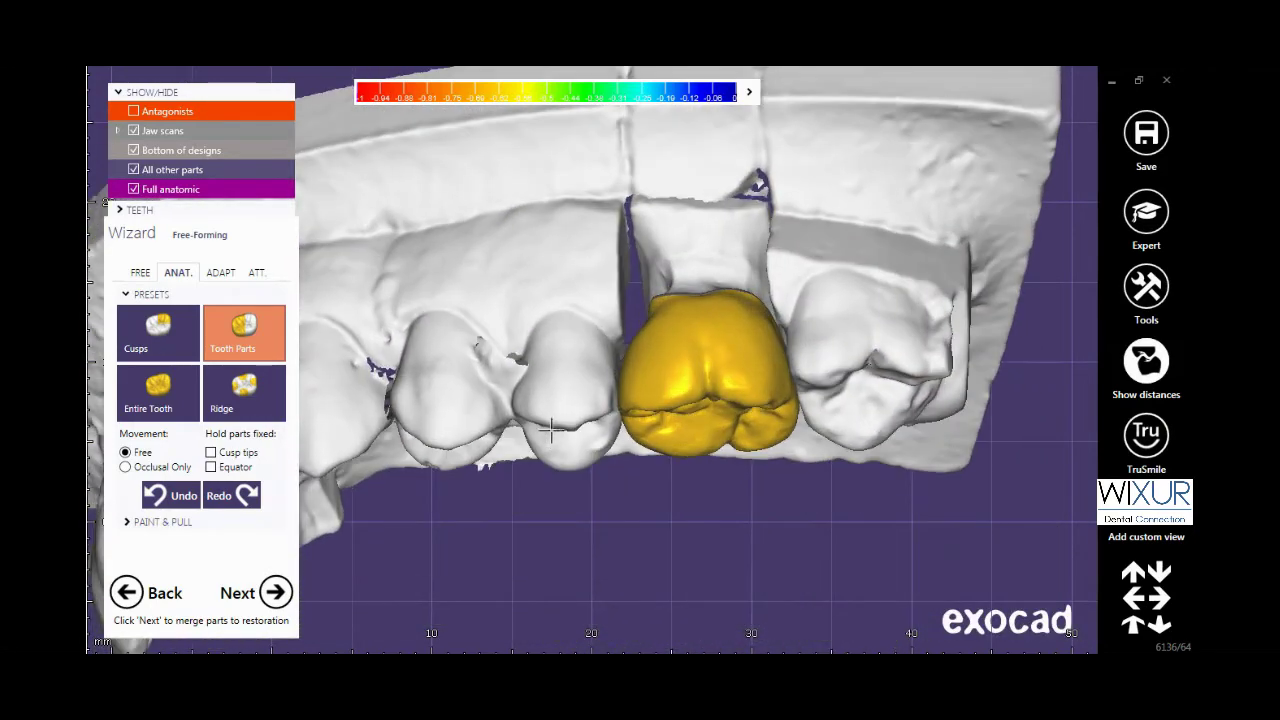
Step: Smooth the buccal surface of the crown near the margin with the free-forming Smooth/Flatten brush
click(141, 272)
click(236, 336)
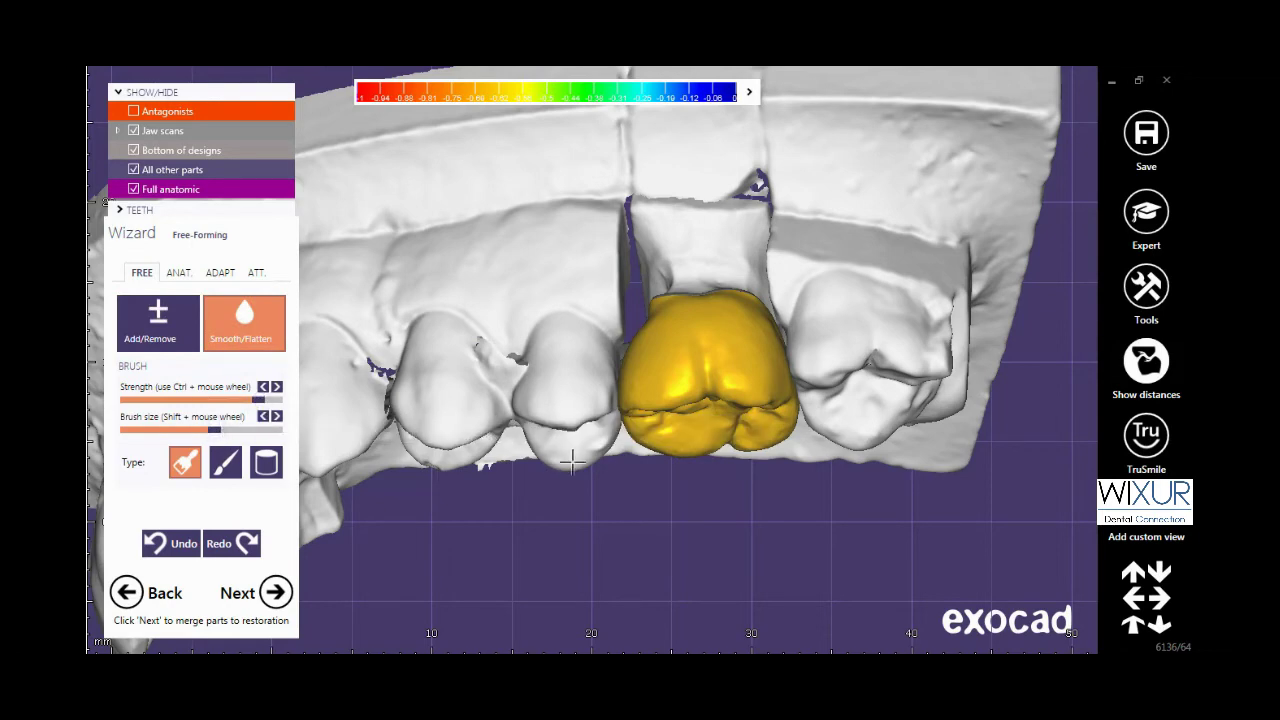
scroll(573, 460, up, 3)
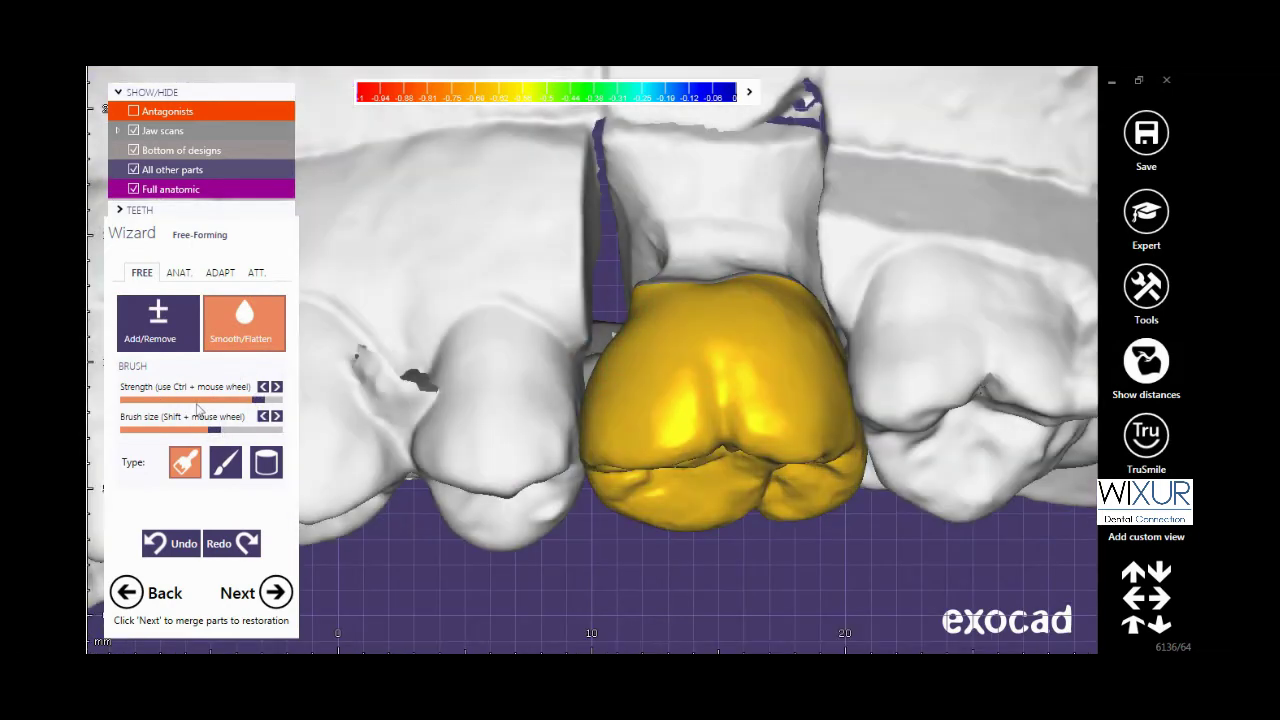
click(608, 423)
right_drag(608, 423, 667, 395)
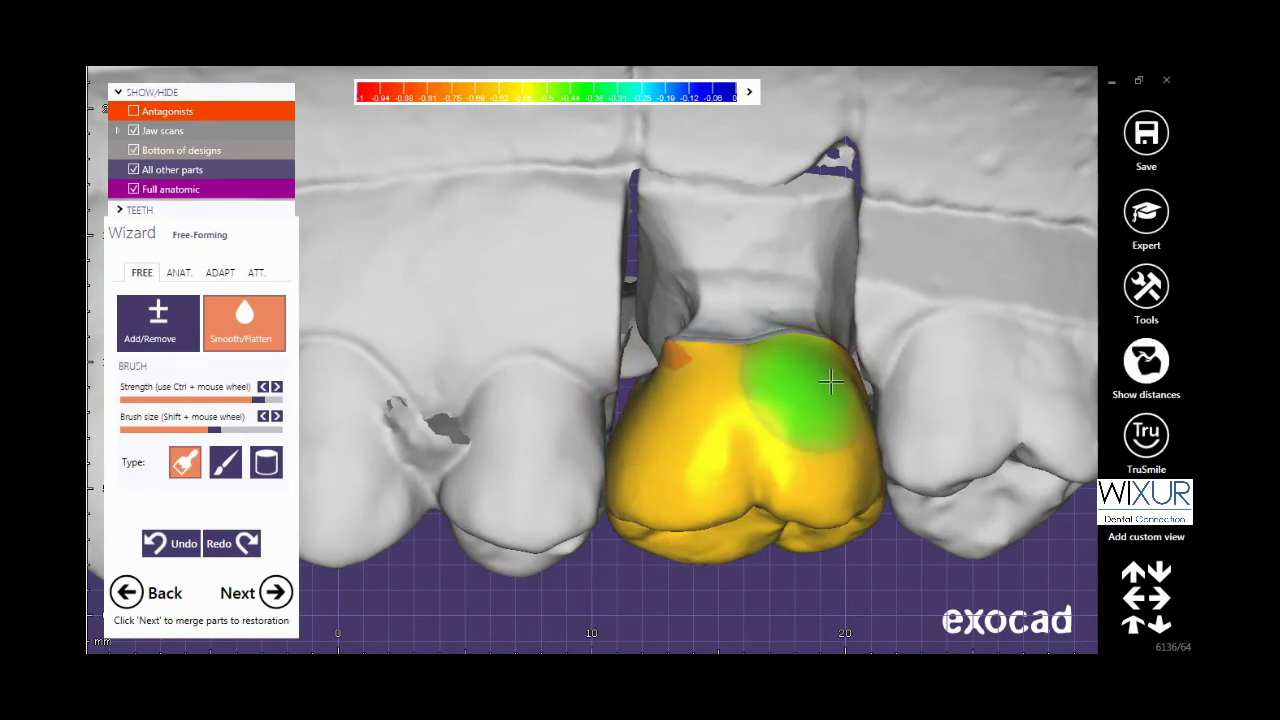
Step: Smooth the distal side of the crown's palatal surface with the Smooth/Flatten brush
scroll(797, 371, down, 5)
right_drag(796, 385, 778, 336)
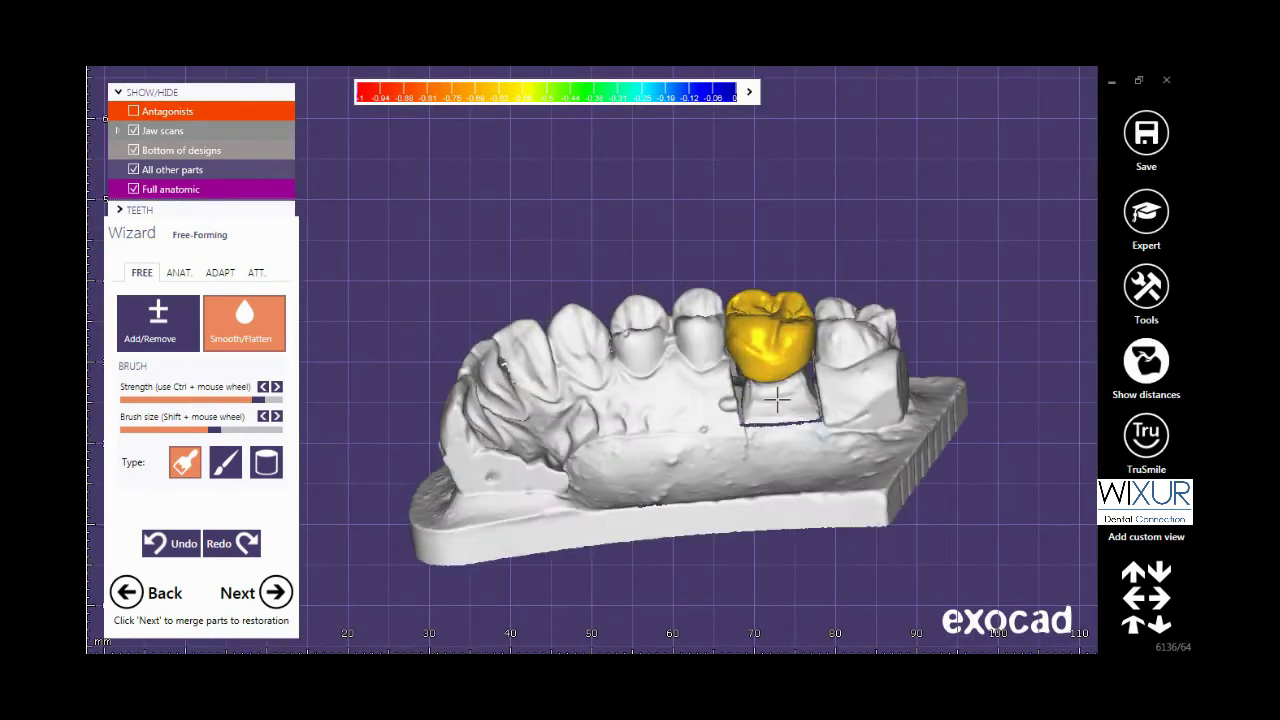
scroll(777, 350, up, 4)
click(843, 303)
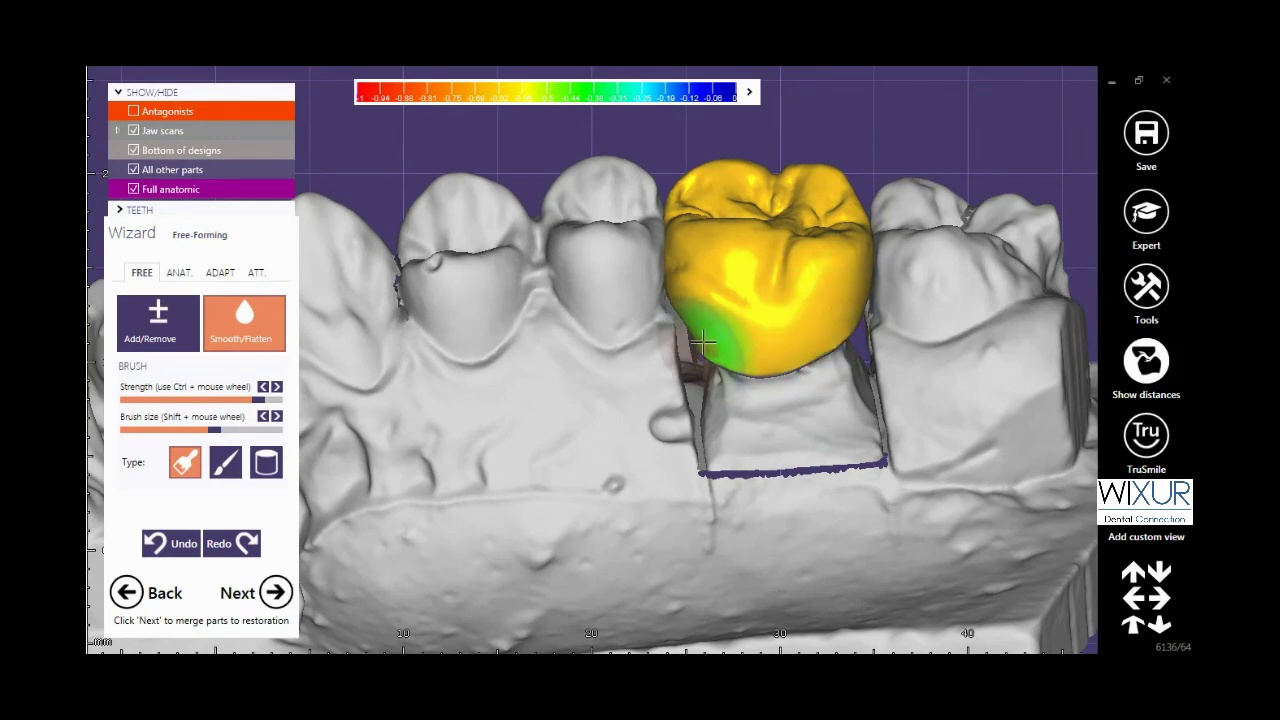
scroll(705, 346, down, 3)
right_drag(762, 428, 771, 477)
right_drag(743, 424, 723, 466)
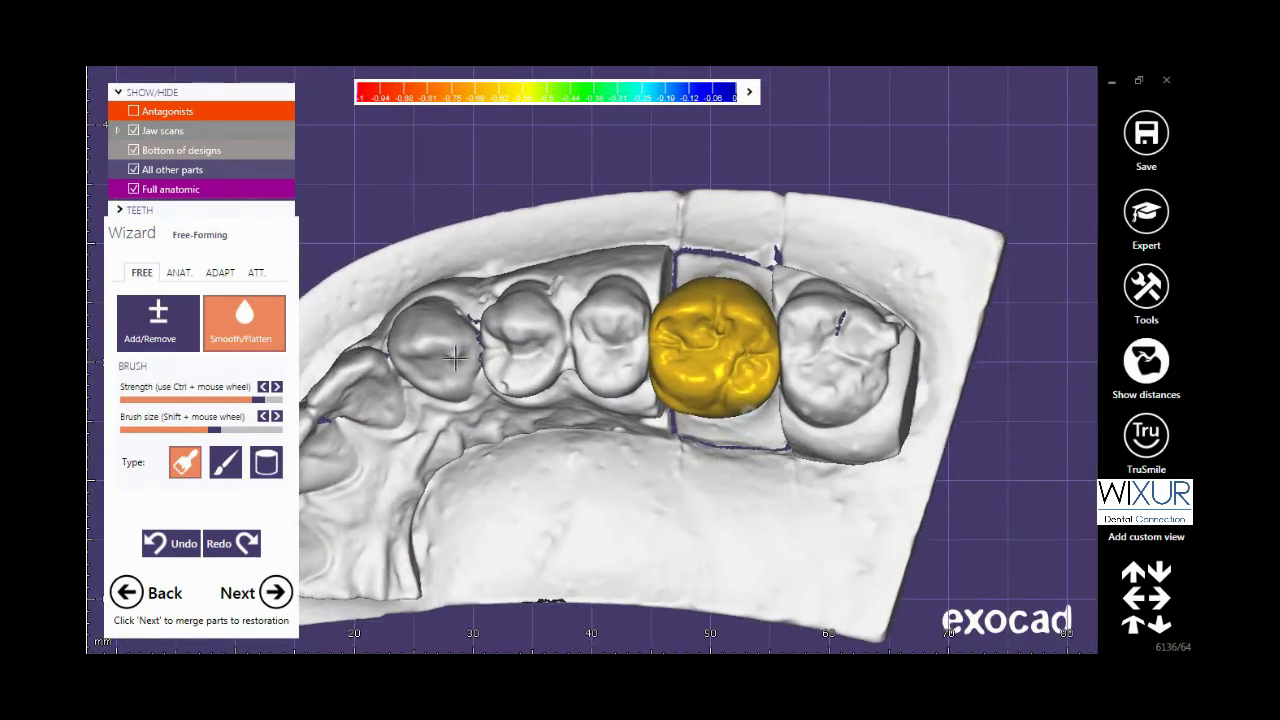
Step: Pull the crown's palatal cusp area occlusally with the anatomic Tooth Parts preset, using free movement
click(234, 275)
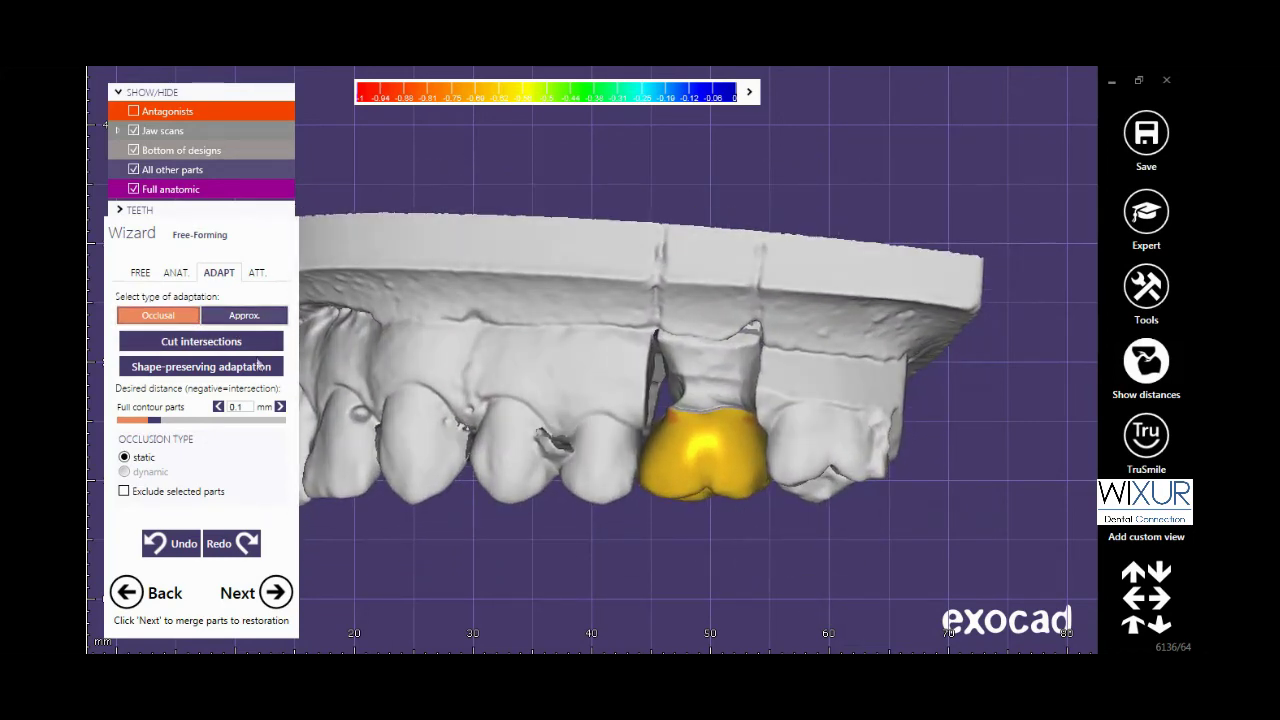
right_drag(687, 528, 689, 518)
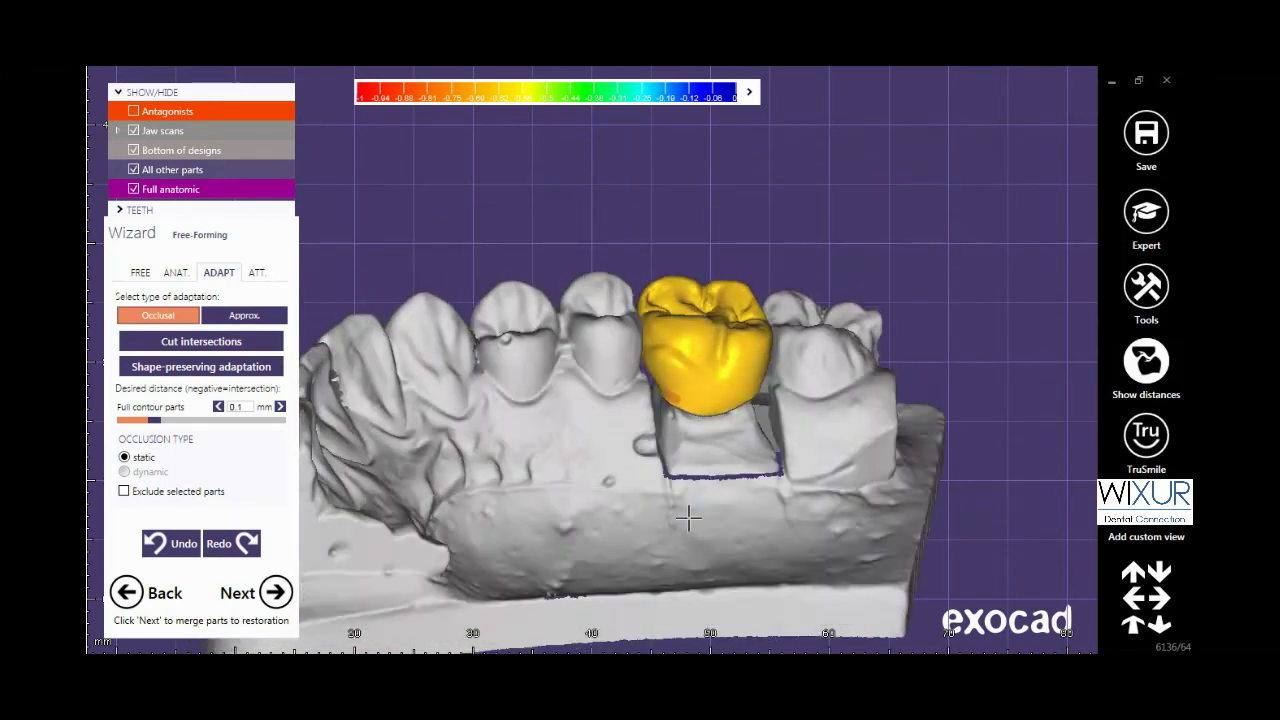
click(175, 274)
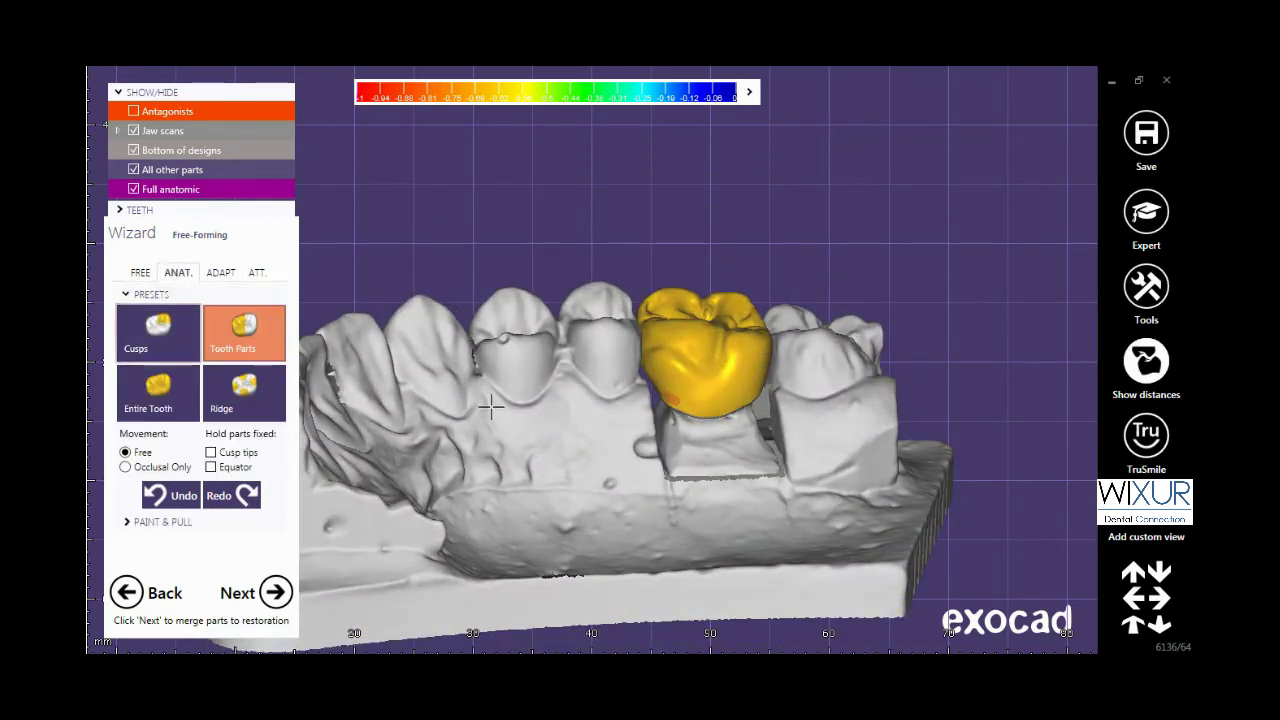
scroll(714, 388, up, 3)
right_drag(706, 377, 697, 366)
scroll(668, 285, up, 3)
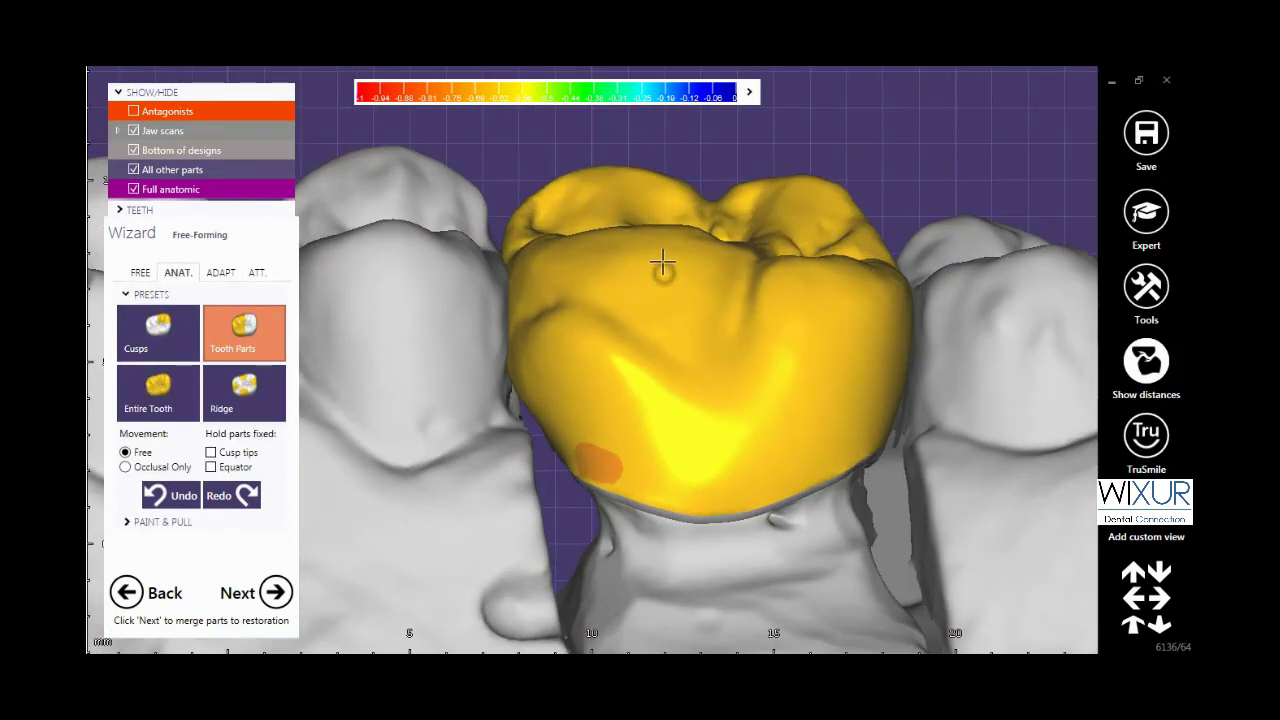
drag(662, 262, 664, 238)
scroll(671, 326, down, 4)
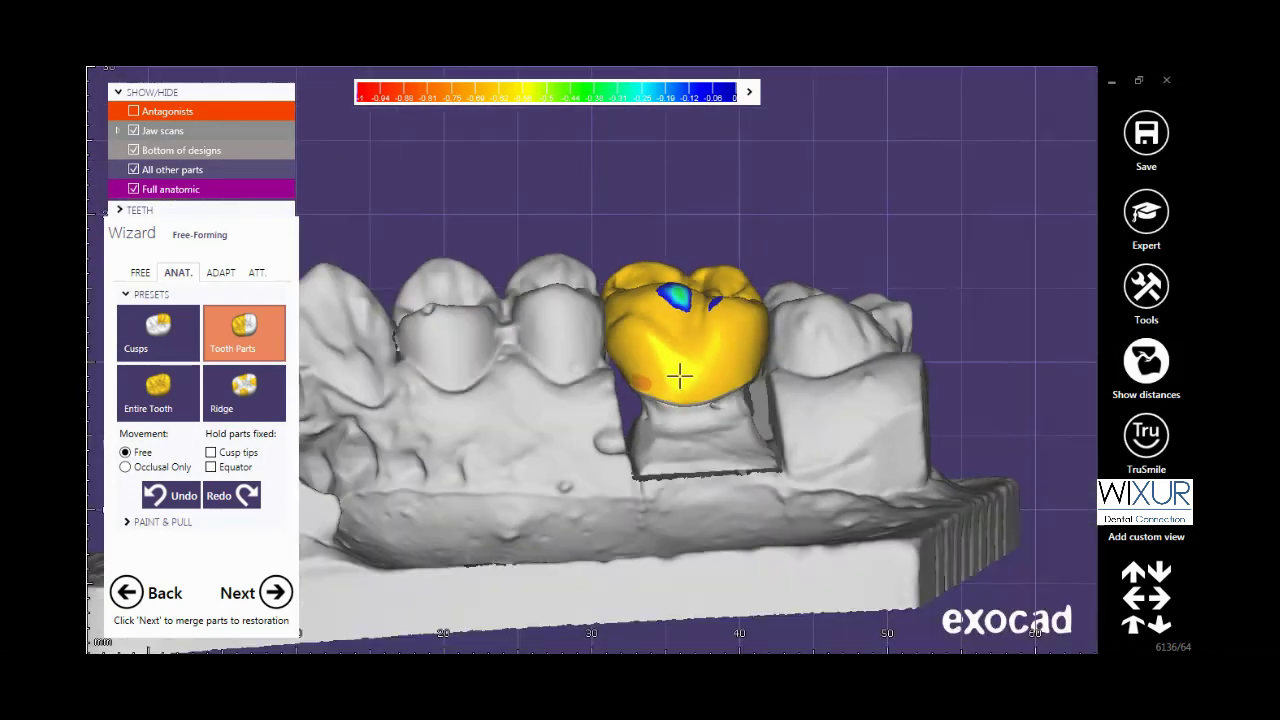
Step: Try the occlusal Cut intersections adaptation on the palatal cusps with a desired distance of 0.1 mm and static occlusion
right_drag(680, 376, 682, 432)
click(213, 270)
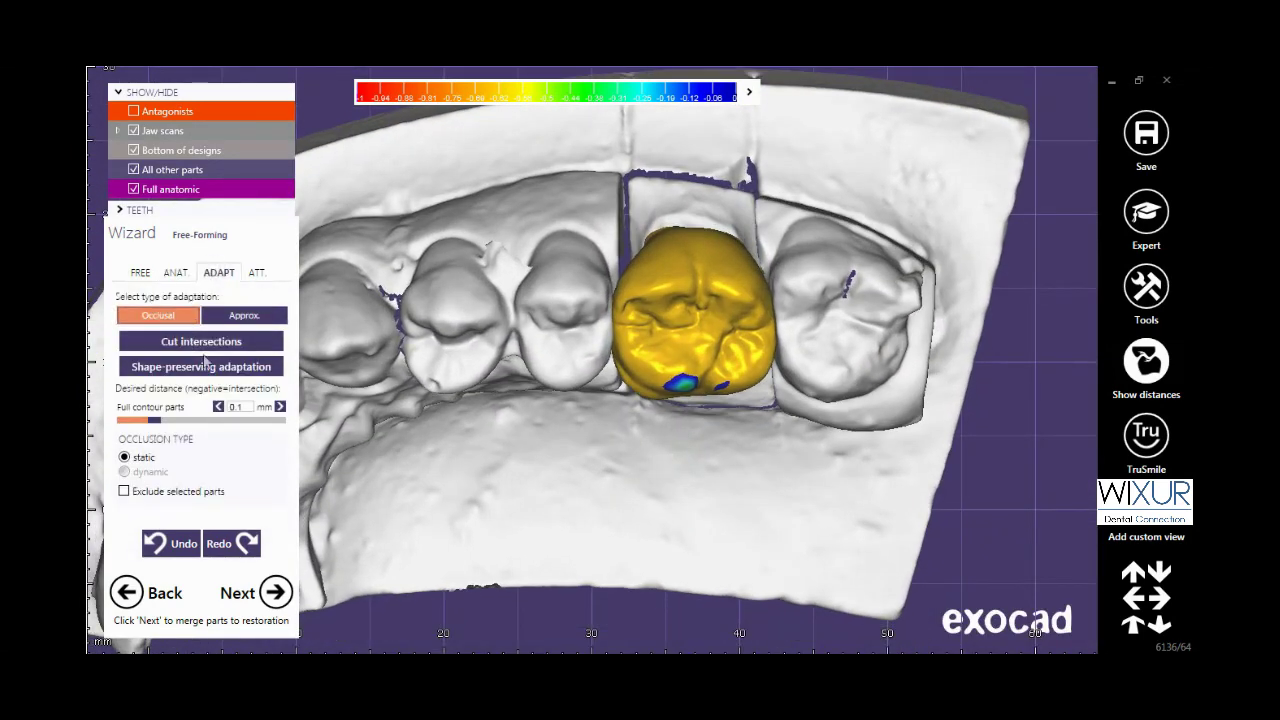
click(208, 350)
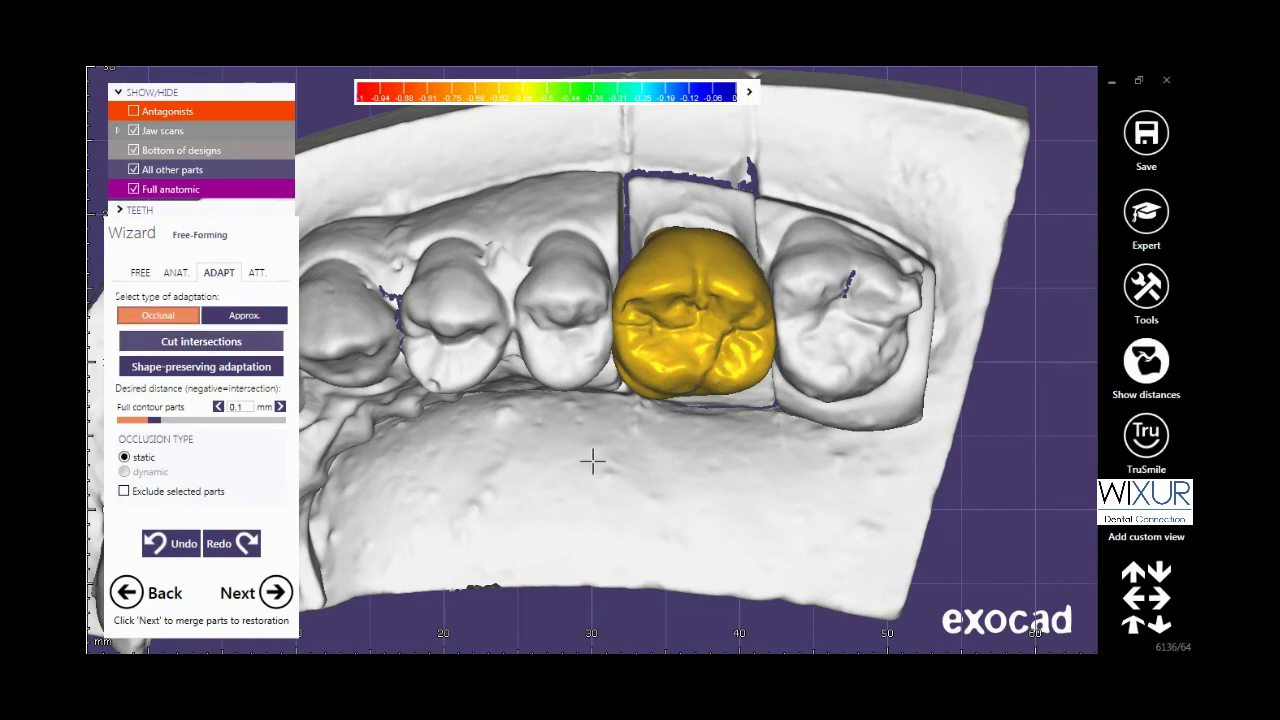
right_drag(604, 464, 603, 455)
scroll(697, 333, up, 3)
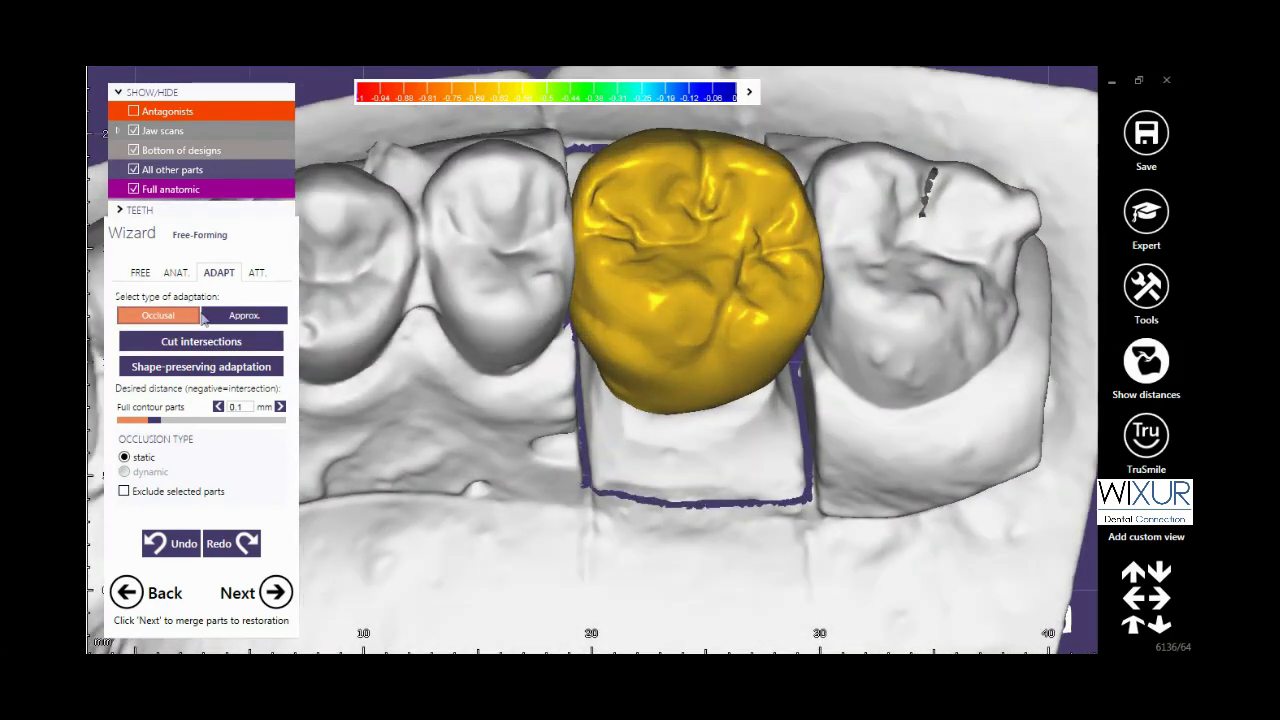
Step: Undo the occlusal adaptation of the crown
click(152, 543)
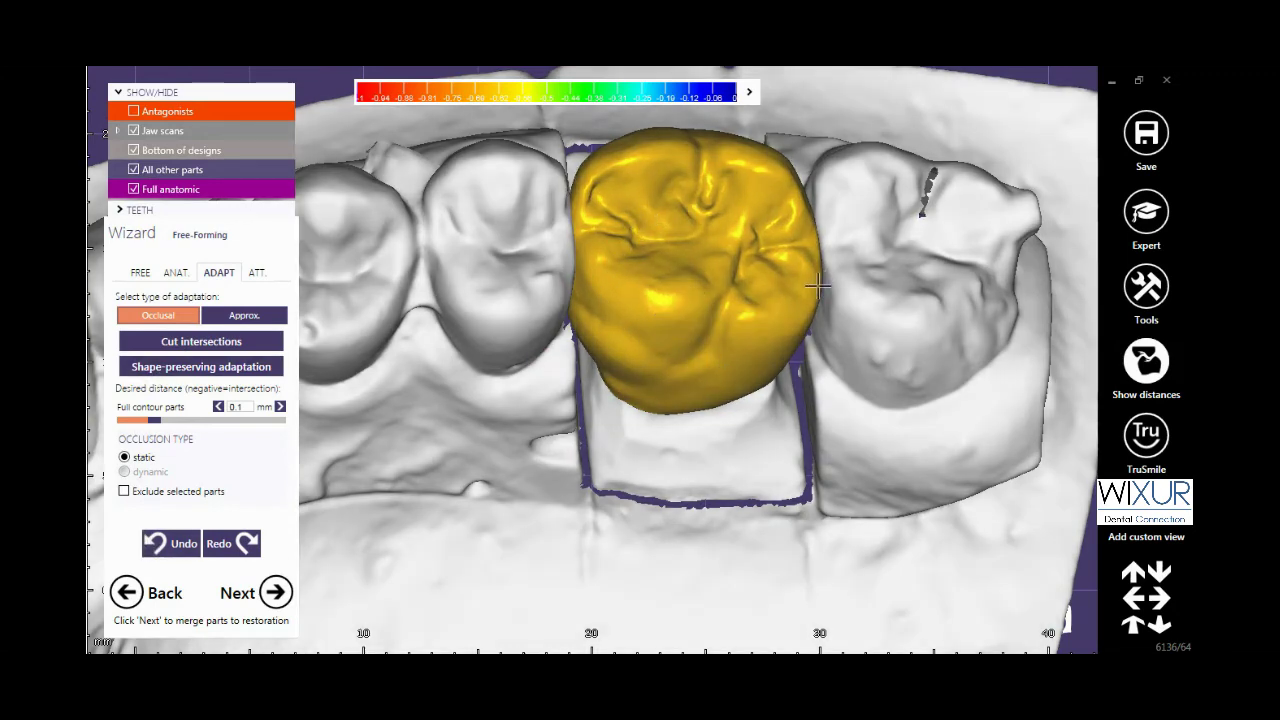
right_drag(818, 287, 788, 322)
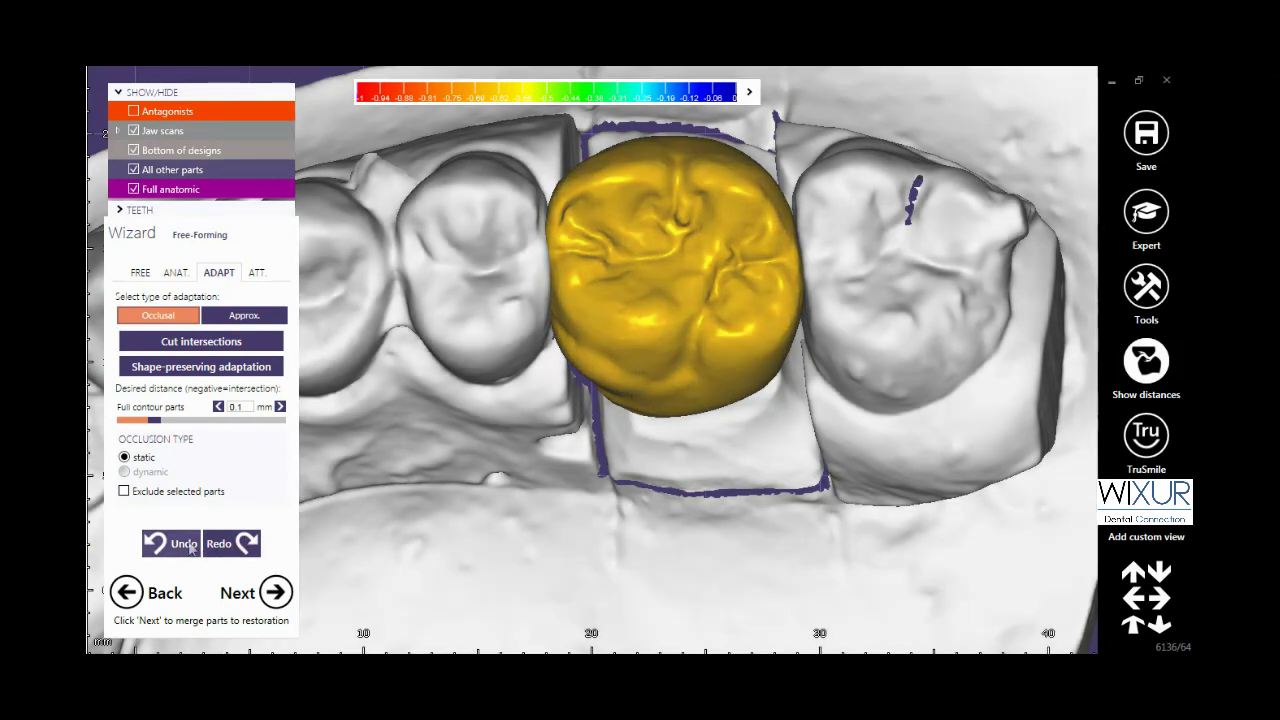
click(184, 545)
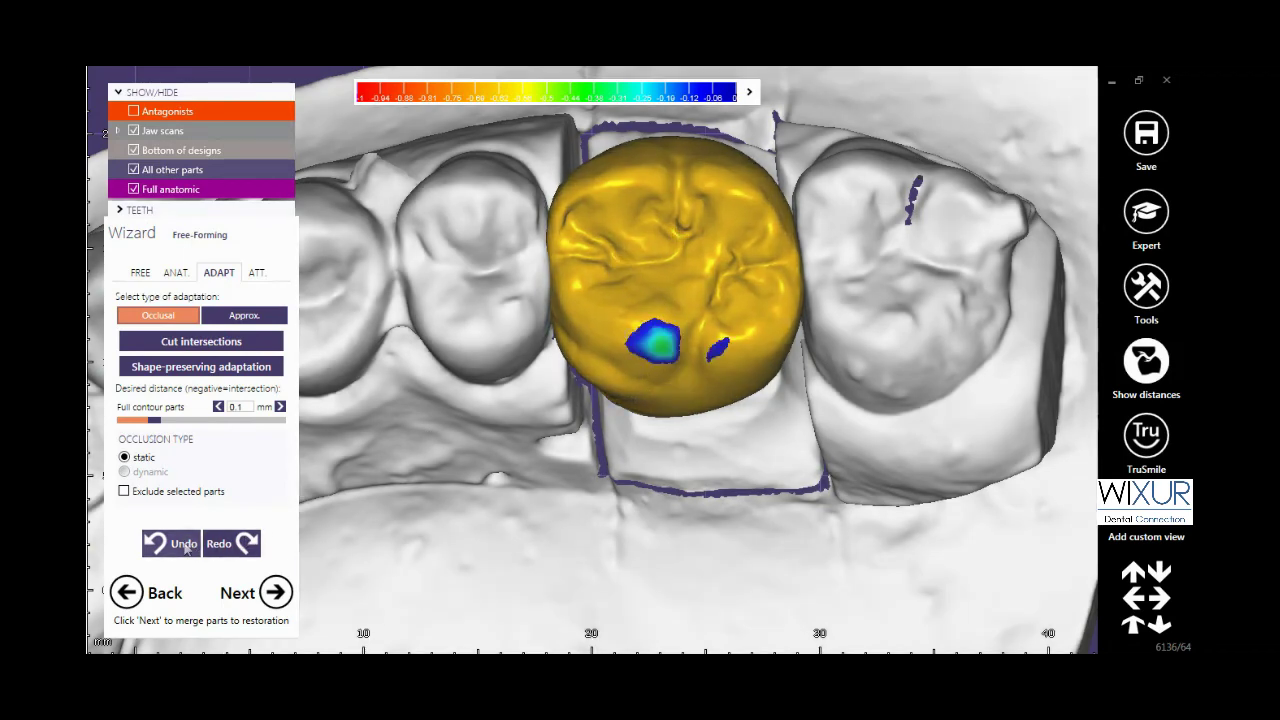
Step: Cut the crown's occlusal intersections with the antagonist at a 0.1 mm distance and check its occlusal surface in TruSmile rendering
click(204, 343)
right_drag(640, 465, 686, 404)
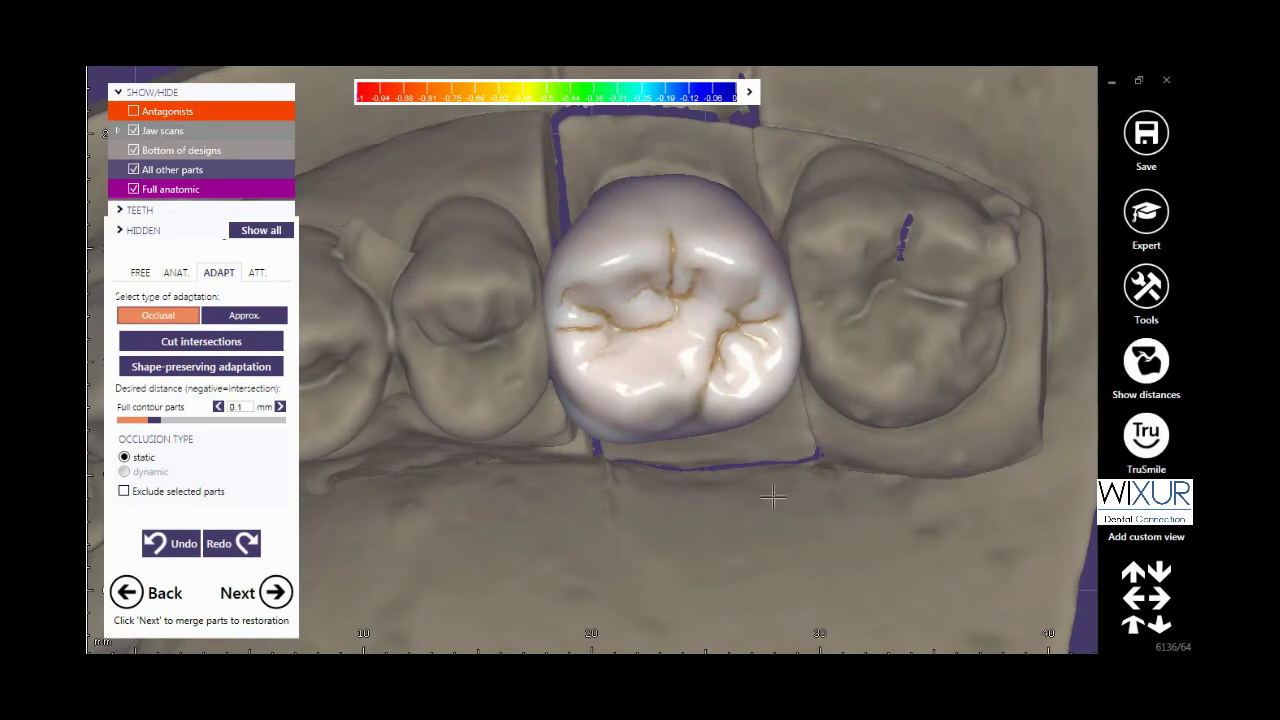
right_drag(774, 497, 760, 500)
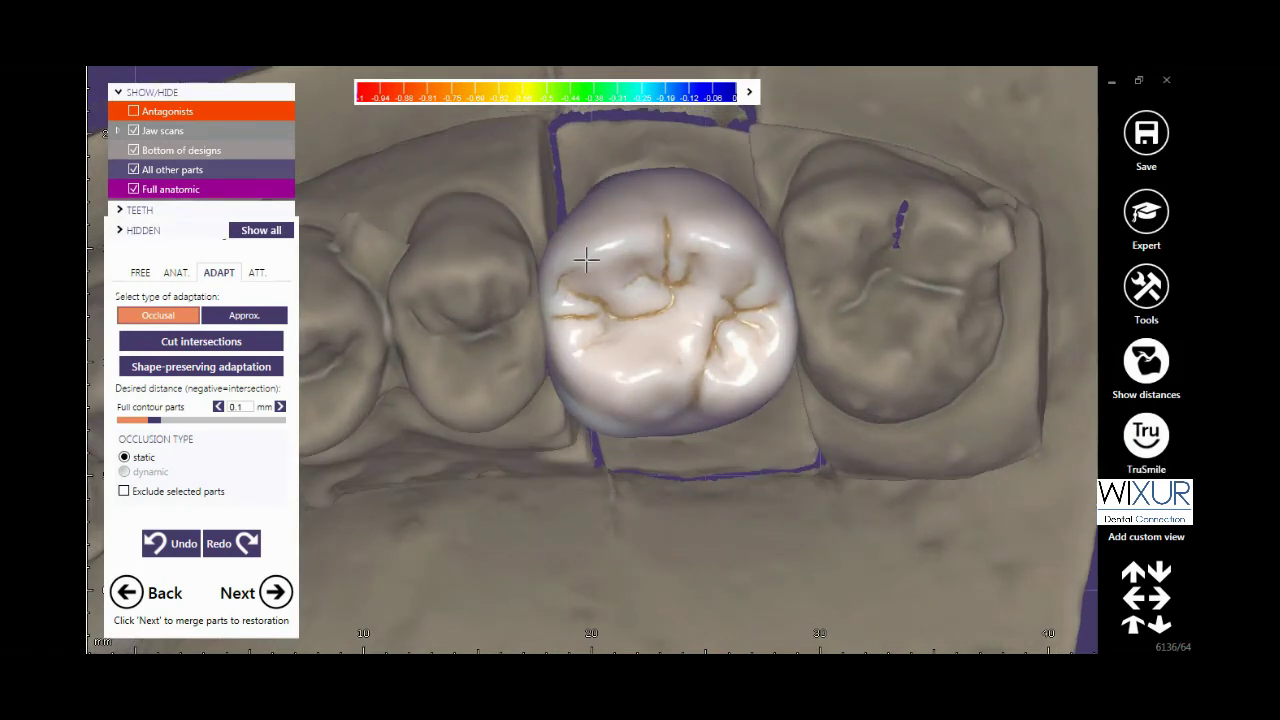
right_drag(782, 476, 781, 485)
mouse_move(780, 487)
right_down()
mouse_move(787, 476)
mouse_move(782, 485)
right_up()
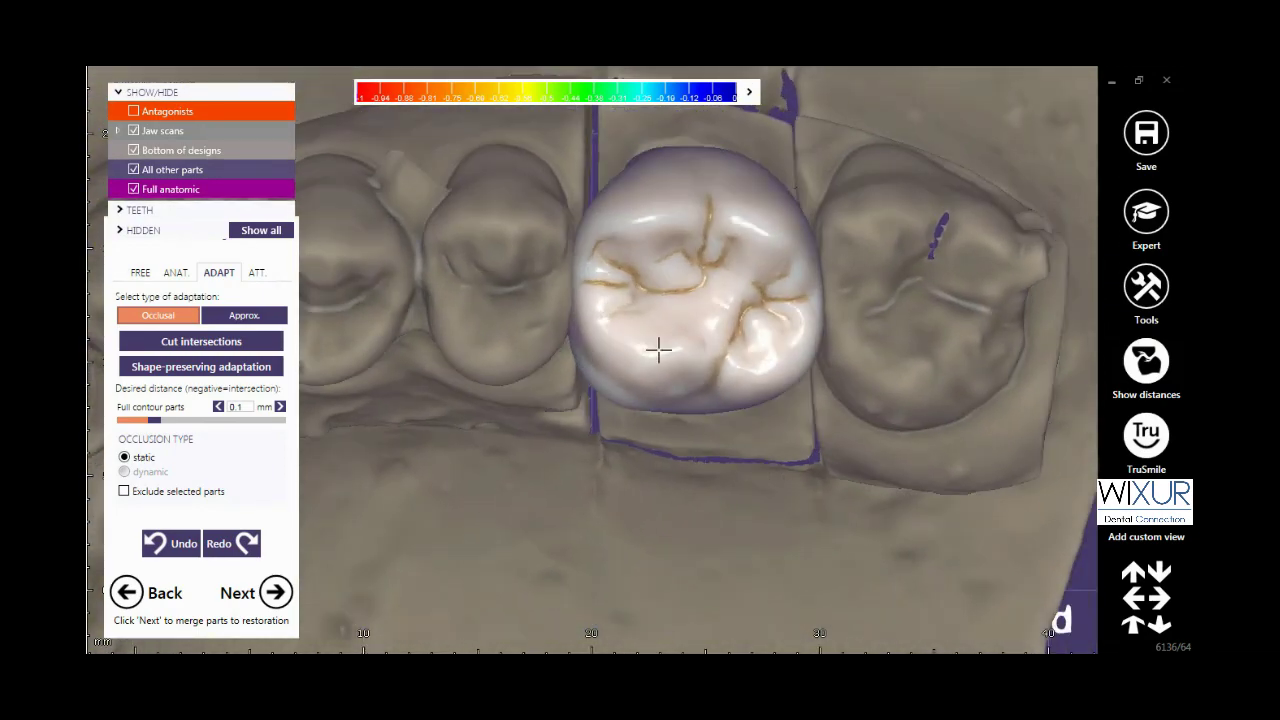
click(1155, 440)
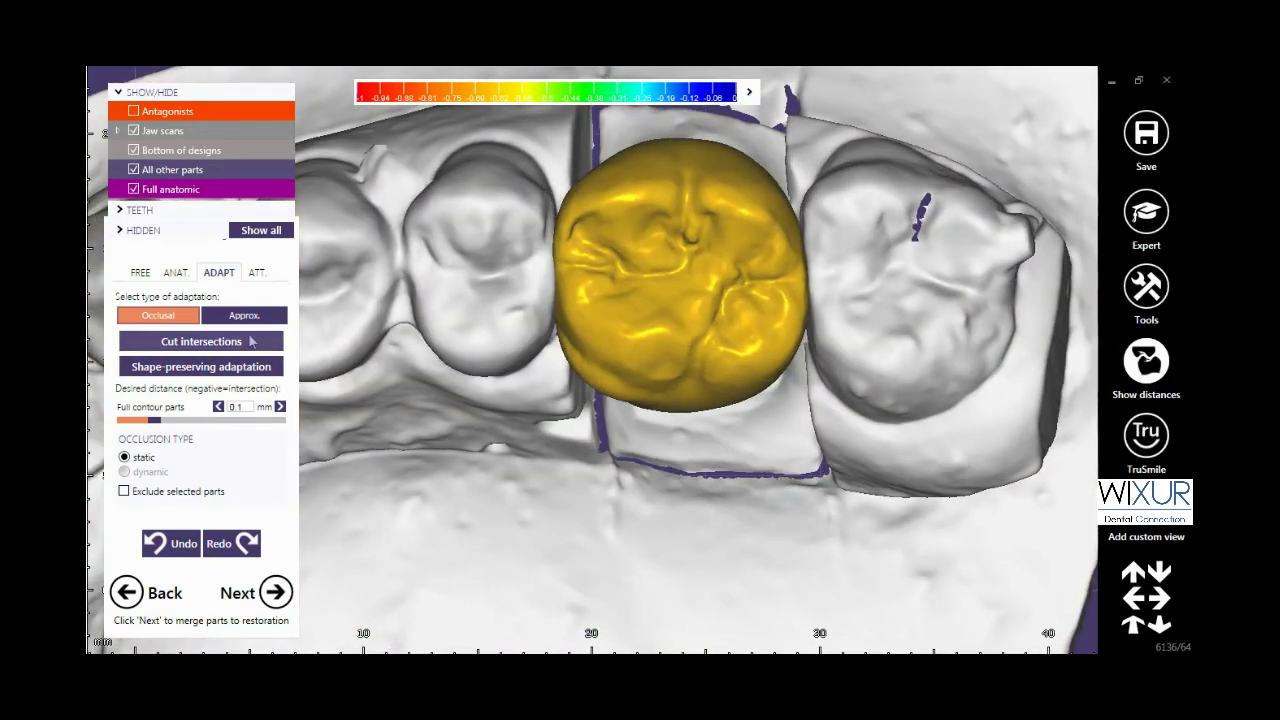
Step: Adapt the crown's approximal contacts to the adjacent teeth at 0 mm with Cut intersections and Shape-preserving adaptation, hiding the jaw scans temporarily
click(244, 315)
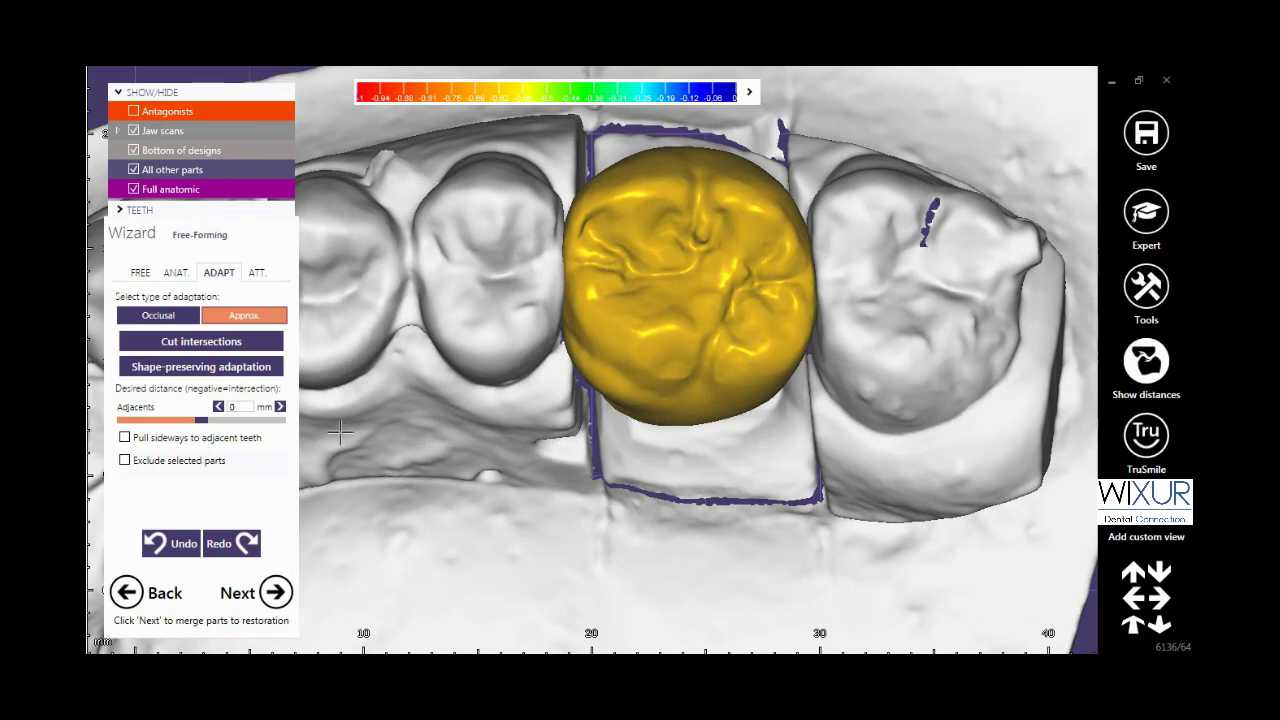
click(133, 130)
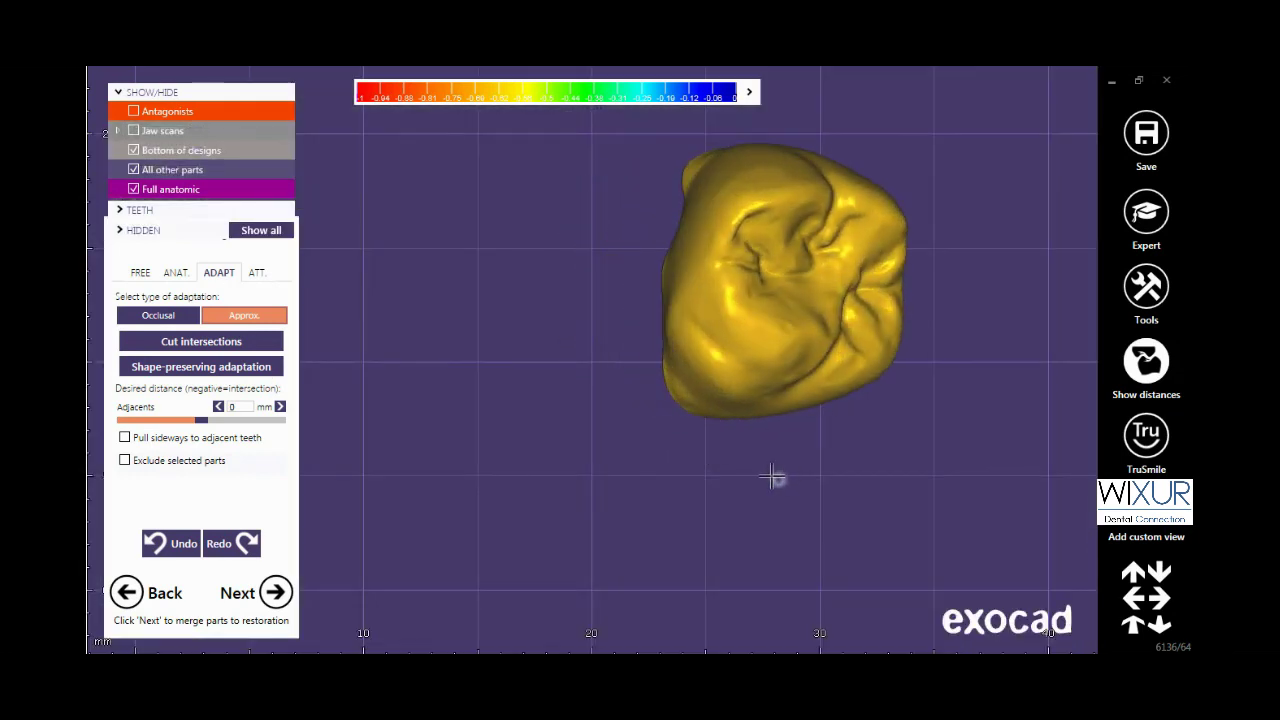
click(238, 342)
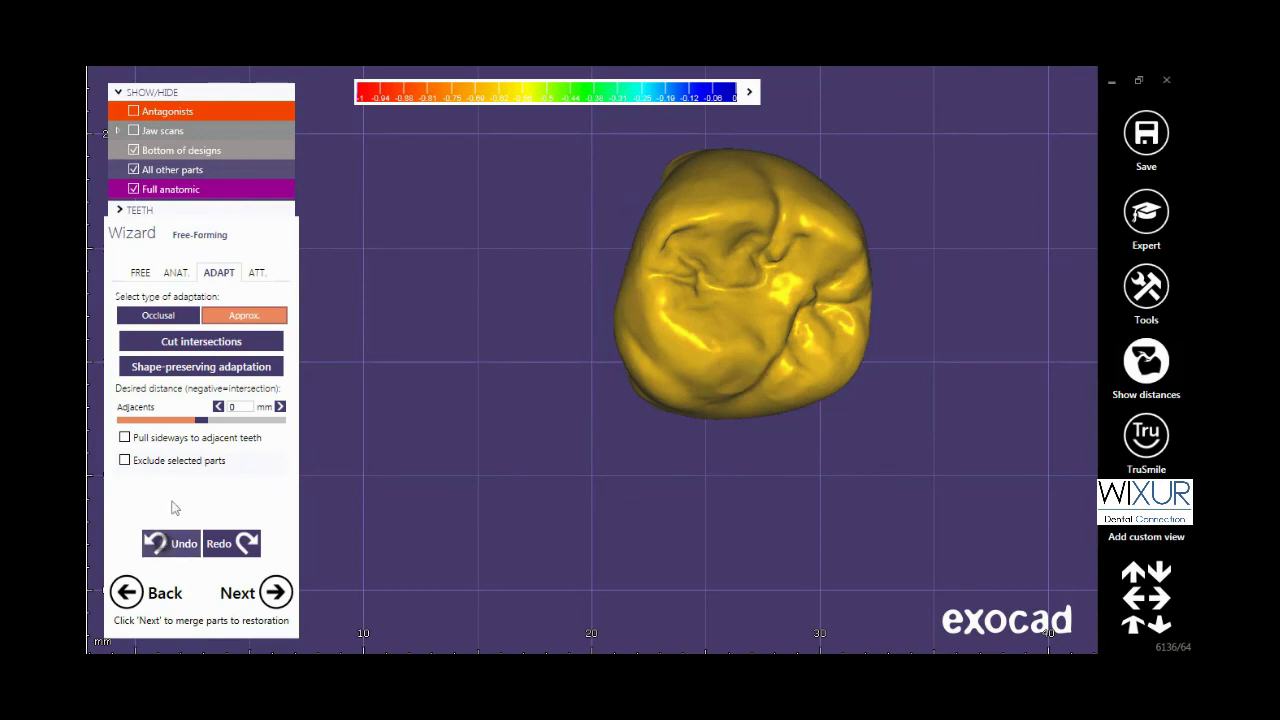
click(188, 373)
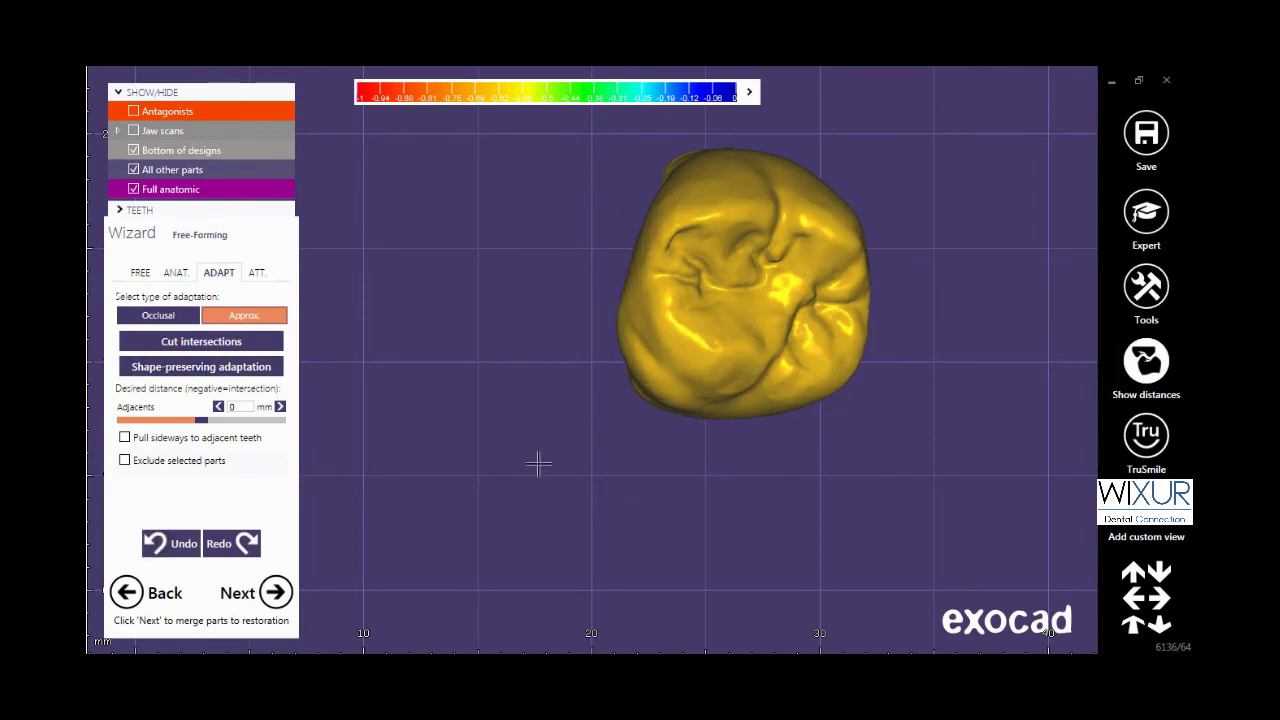
click(133, 130)
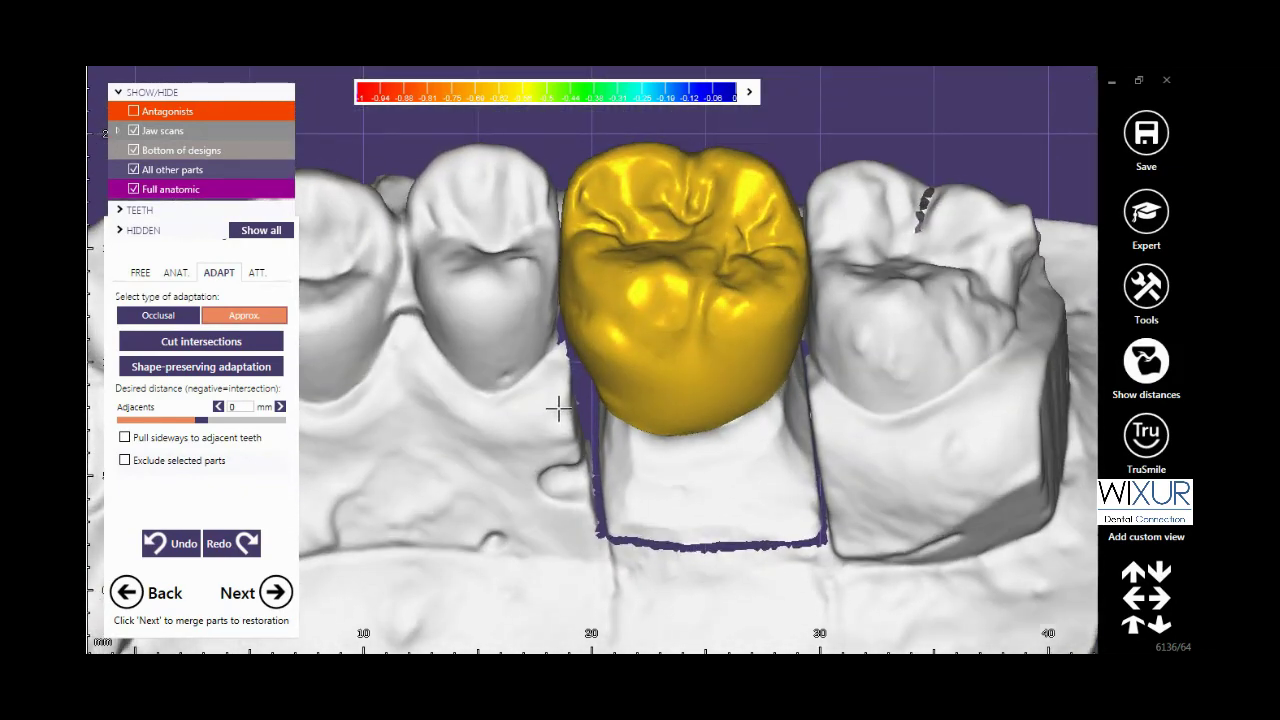
right_drag(559, 408, 550, 424)
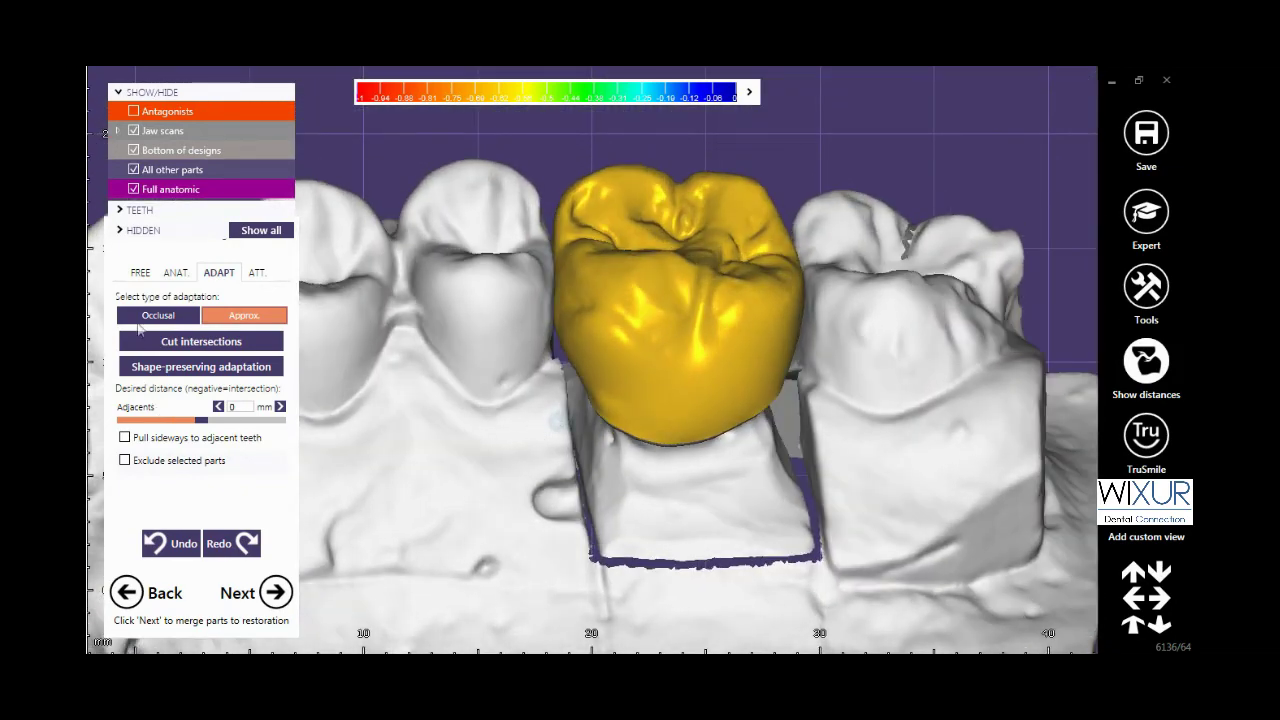
Step: Return to the free-forming brush tools and examine the crown's palatal surface, margin and contacts with the neighbouring teeth
click(140, 273)
scroll(580, 370, up, 3)
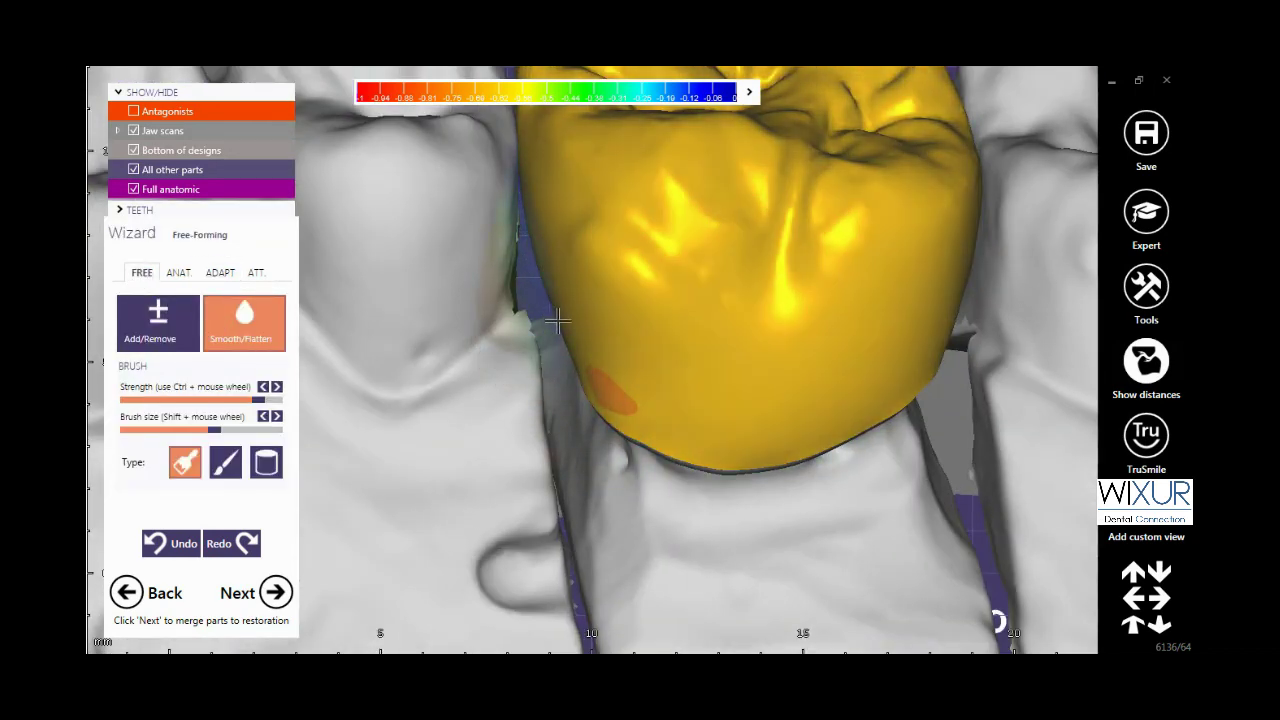
scroll(637, 531, down, 3)
right_drag(637, 531, 719, 485)
scroll(820, 403, down, 5)
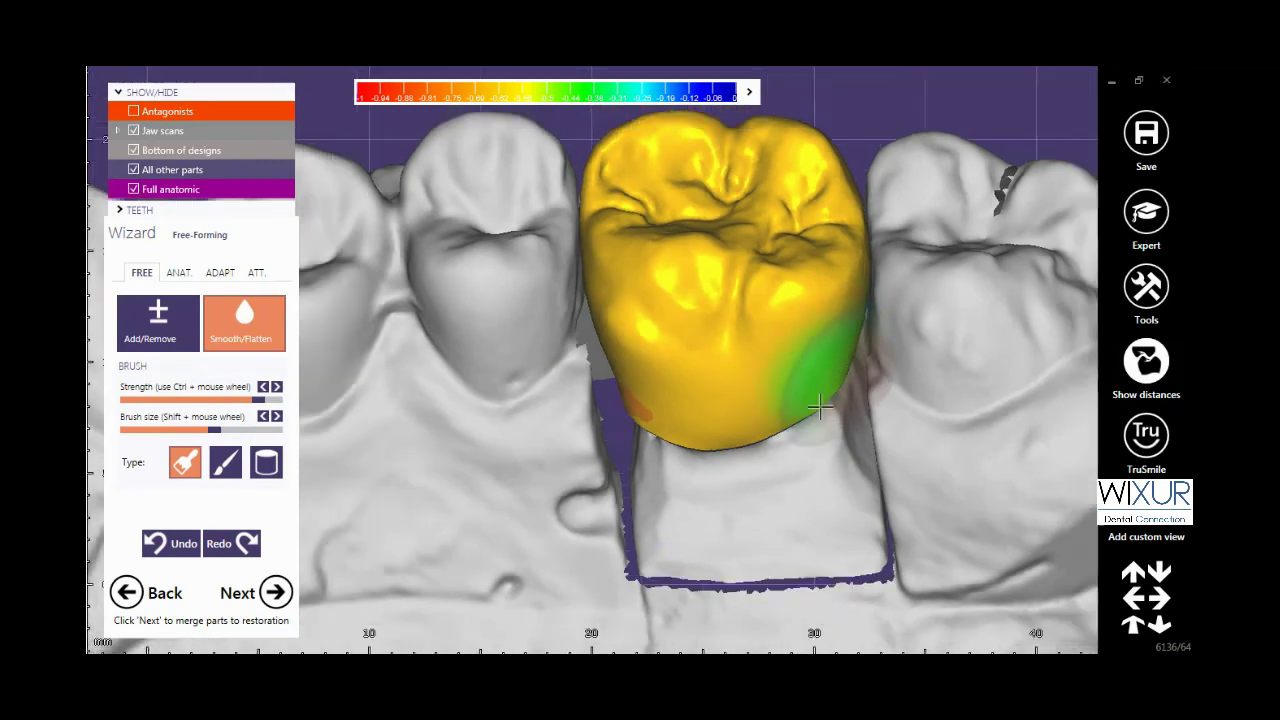
mouse_move(820, 403)
right_down()
mouse_move(820, 483)
mouse_move(820, 457)
right_up()
Step: Examine the crown in the closed bite from the buccal and front sides, with the antagonists shown and hidden
key(a)
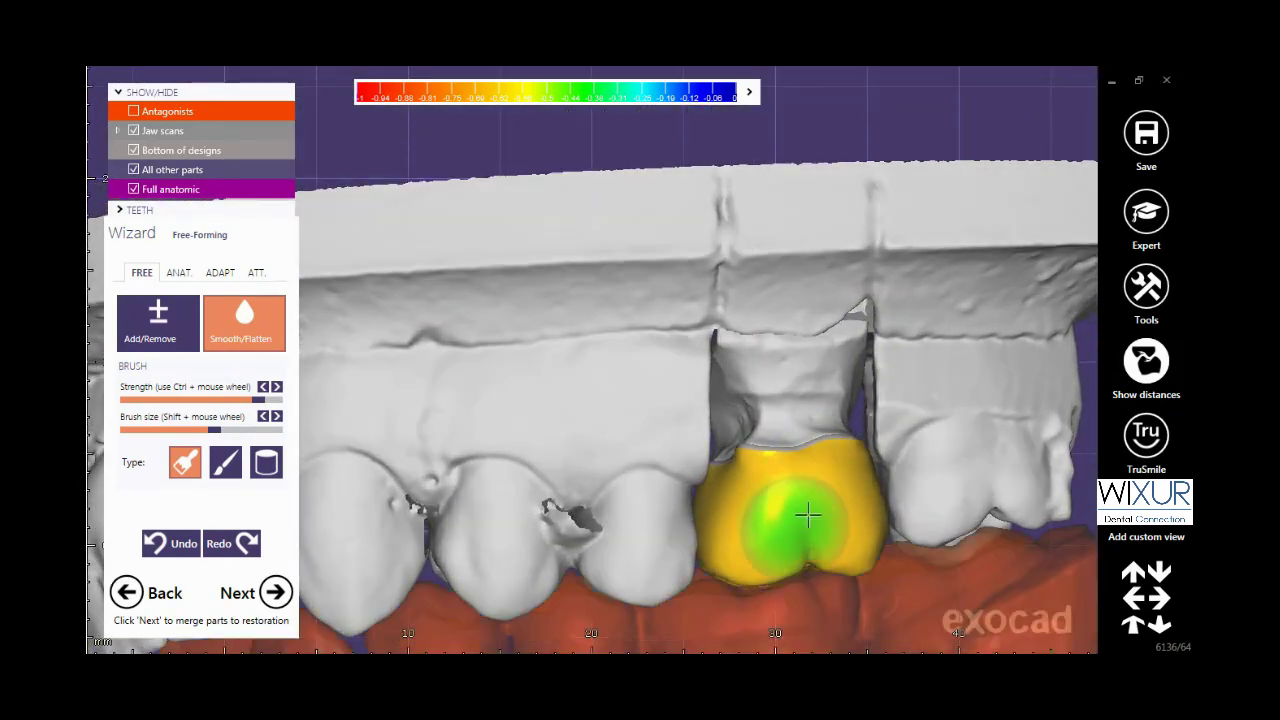
right_drag(808, 517, 809, 517)
middle_drag(809, 517, 656, 319)
right_drag(656, 319, 654, 316)
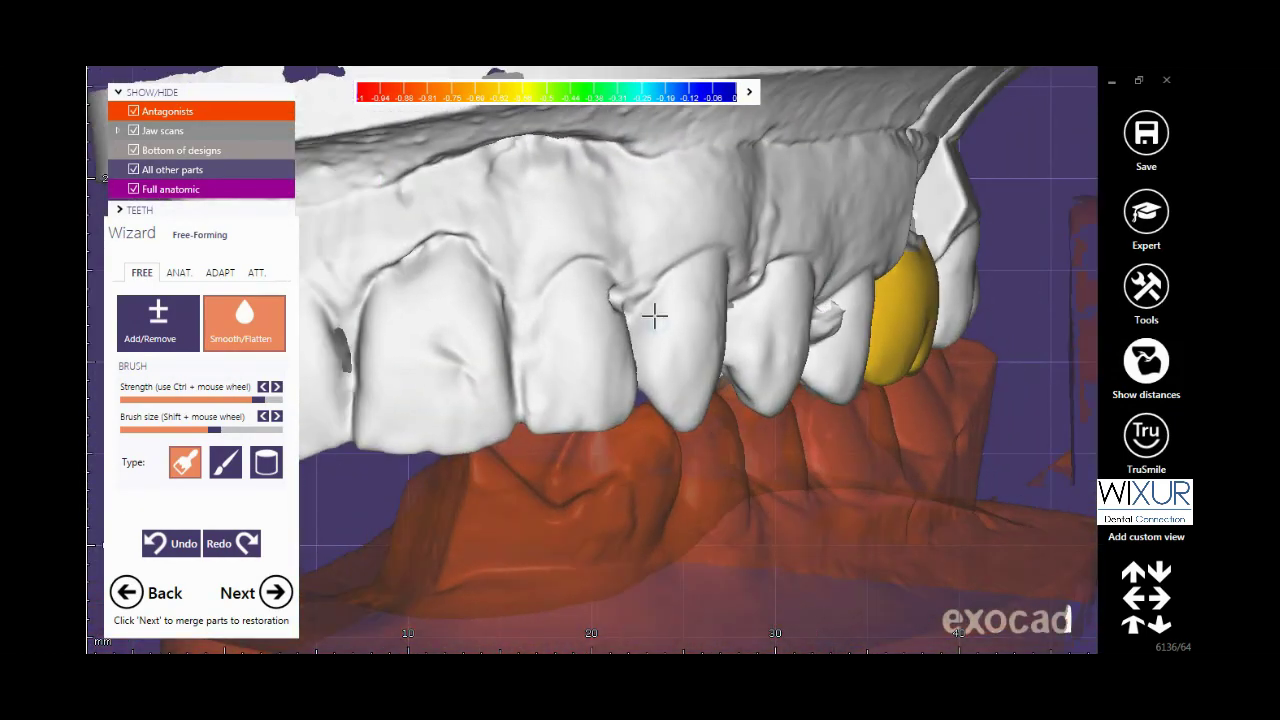
scroll(655, 314, down, 5)
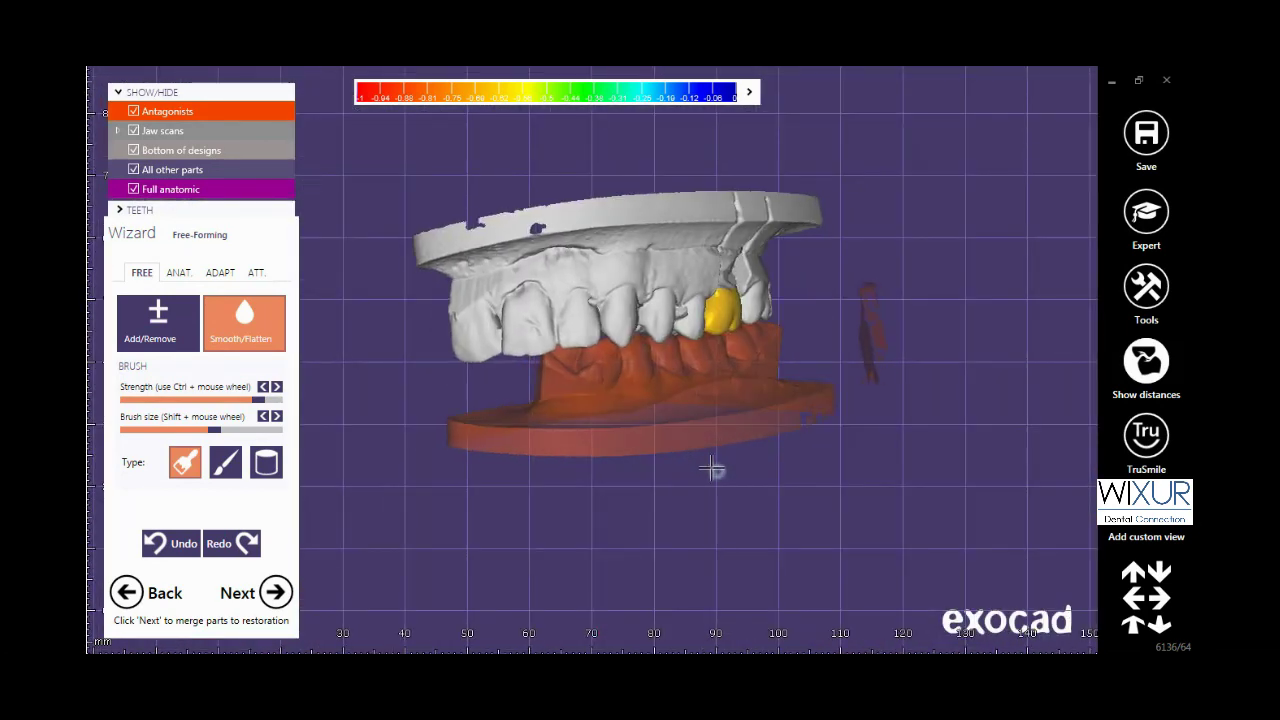
right_drag(709, 468, 710, 469)
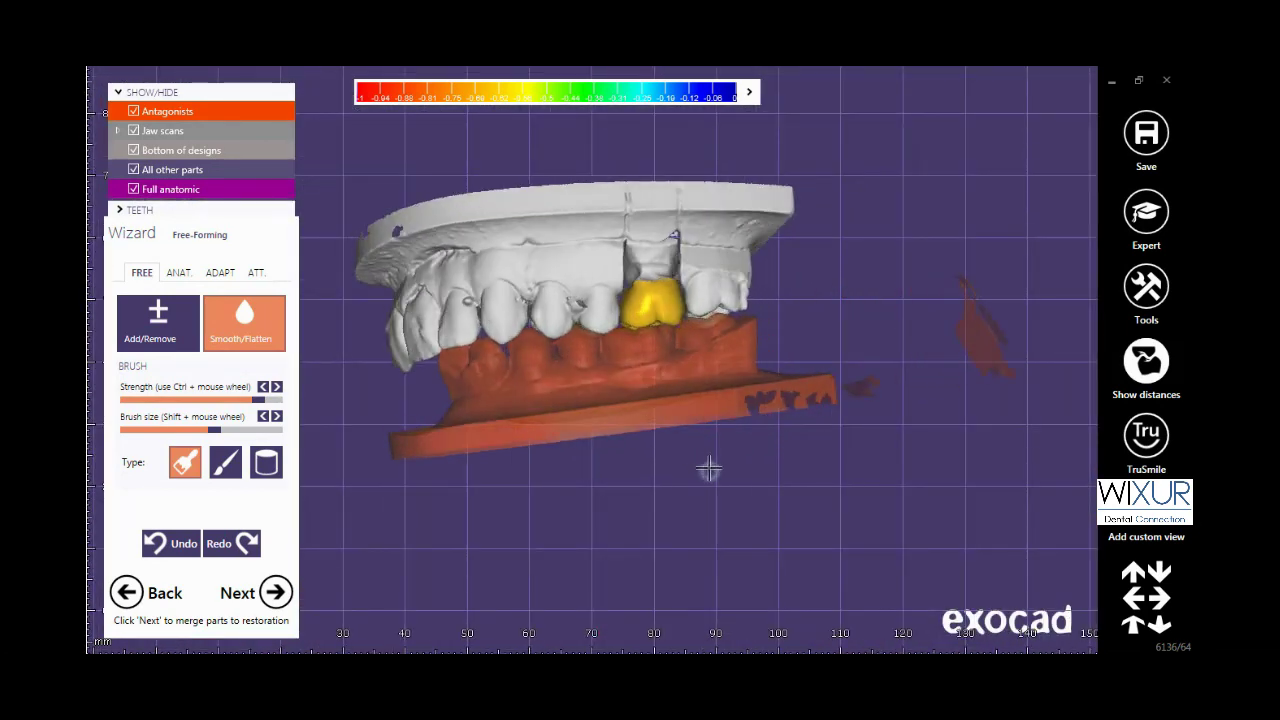
key(a)
middle_drag(743, 487, 785, 508)
click(134, 111)
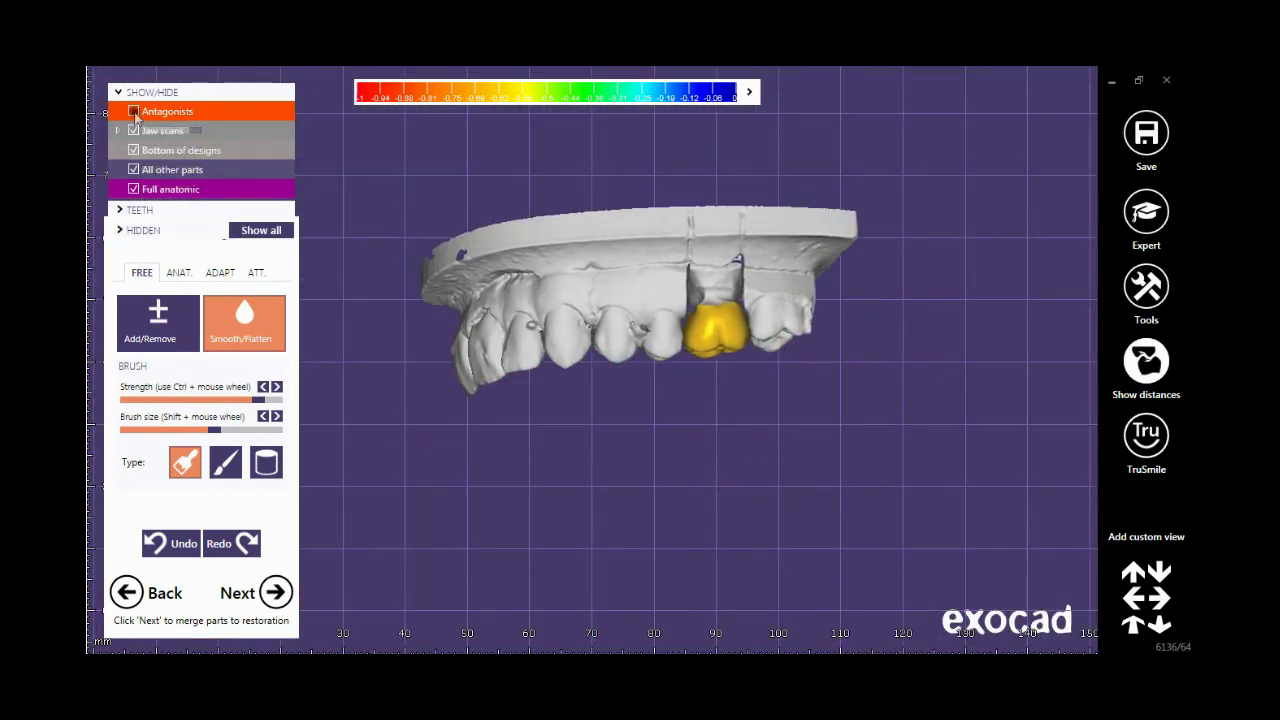
click(134, 111)
right_drag(905, 515, 914, 506)
right_drag(995, 563, 994, 558)
middle_drag(757, 487, 754, 490)
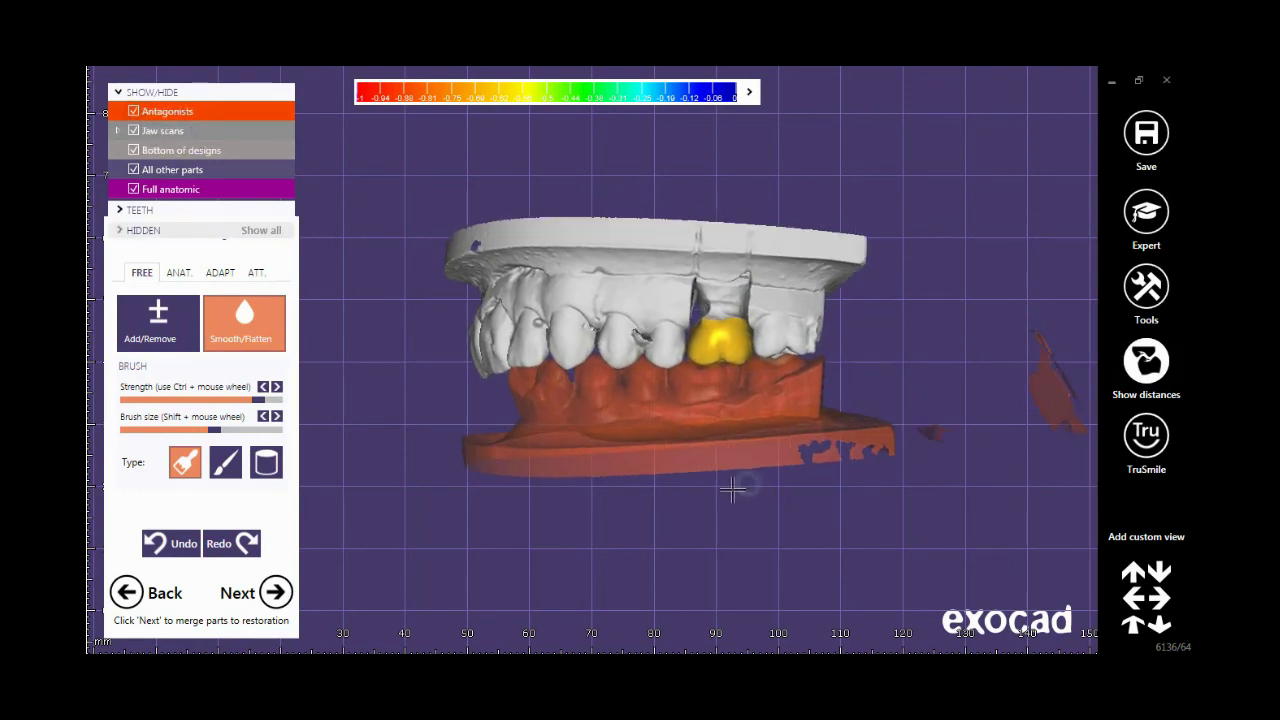